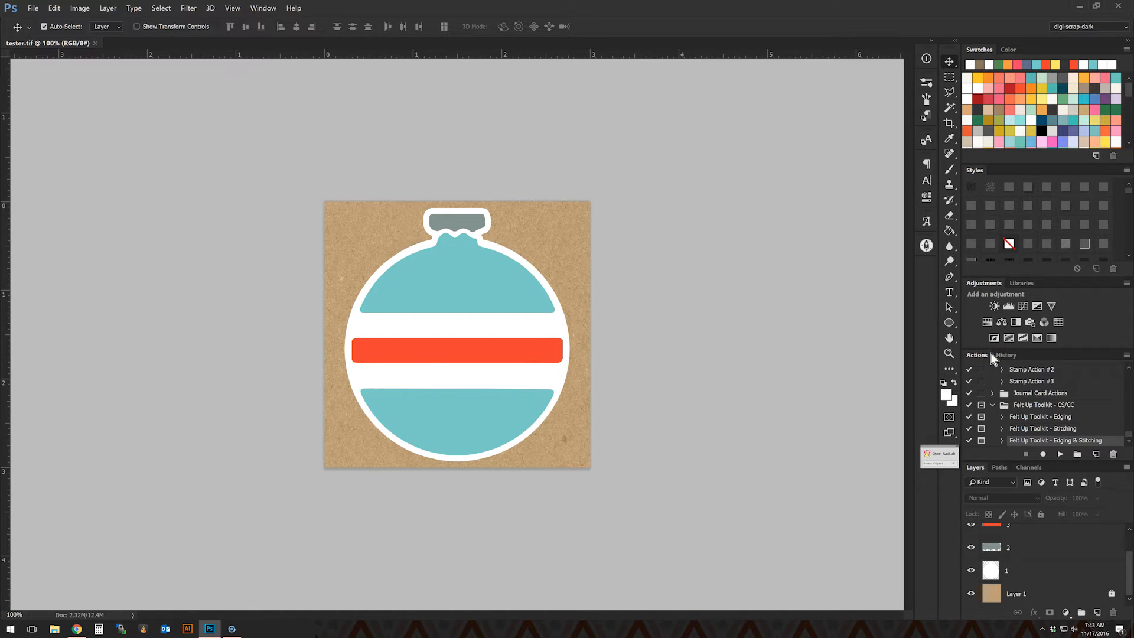
Choose the Felt Up Toolkit - Edging action and select the teal ornament layer 4.
click(1035, 429)
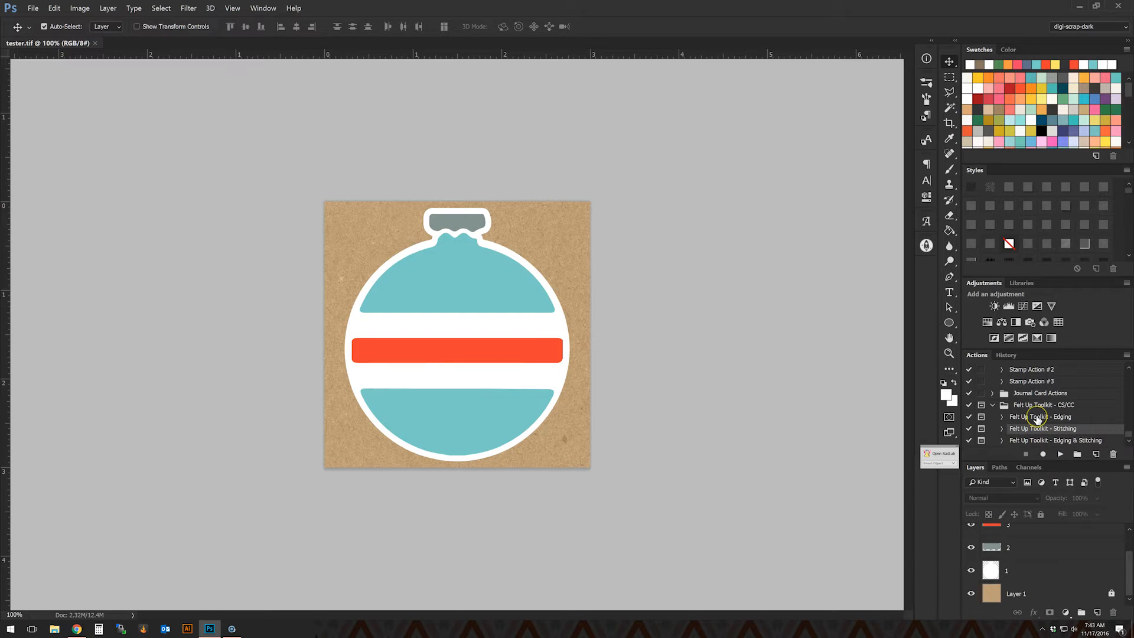
click(1038, 418)
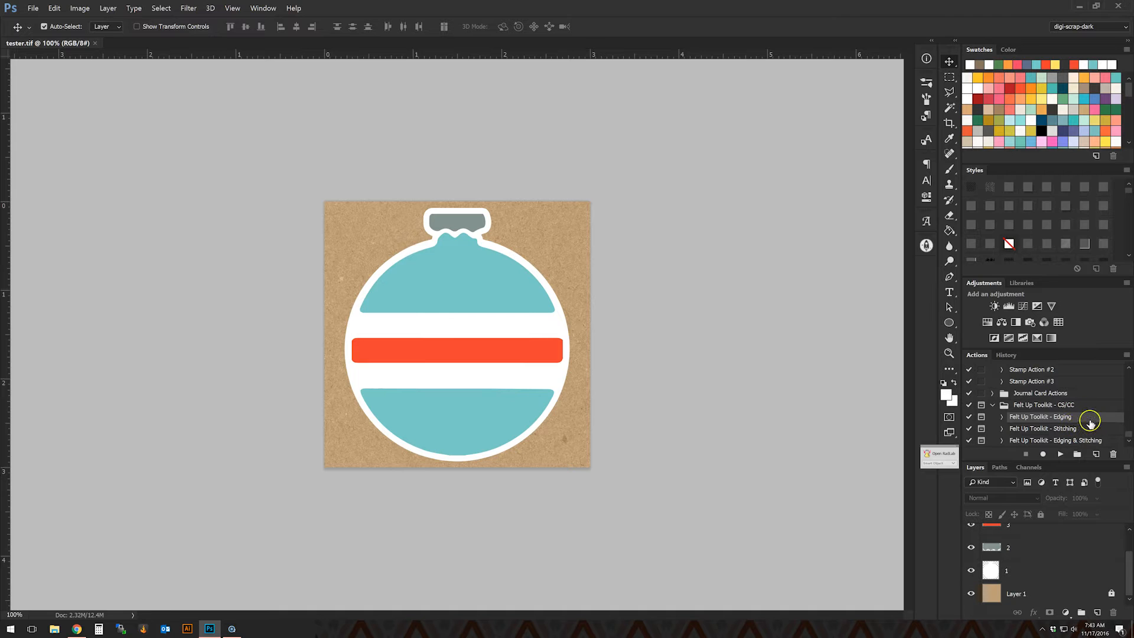
click(466, 302)
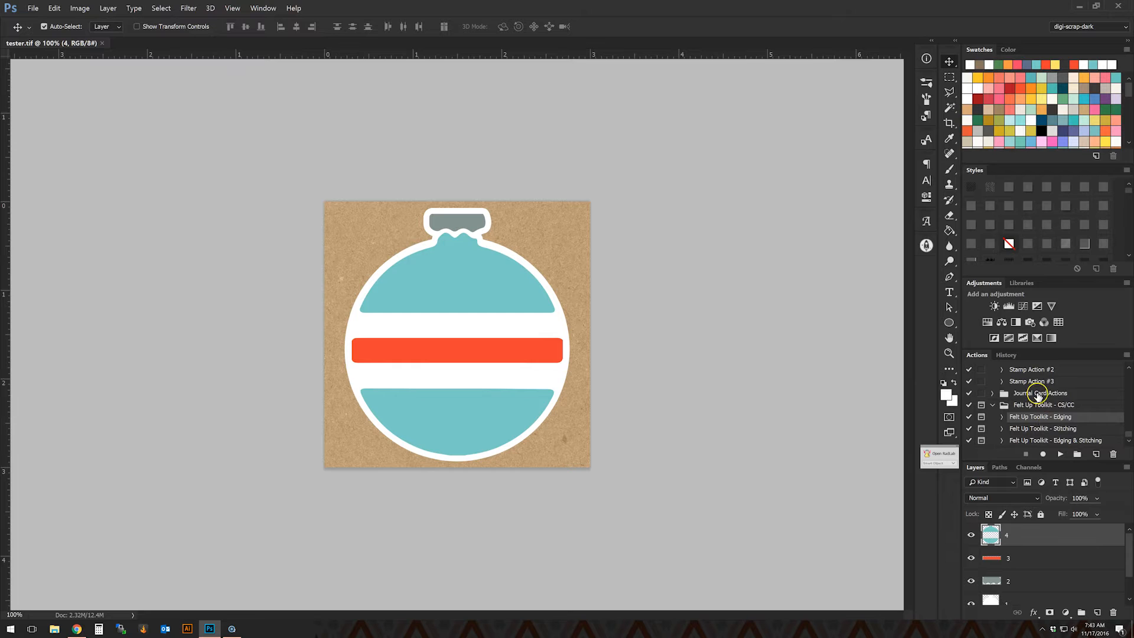
Activate the Brush tool with the 25 px rough edging brush preset from the toolkit.
click(949, 169)
click(926, 83)
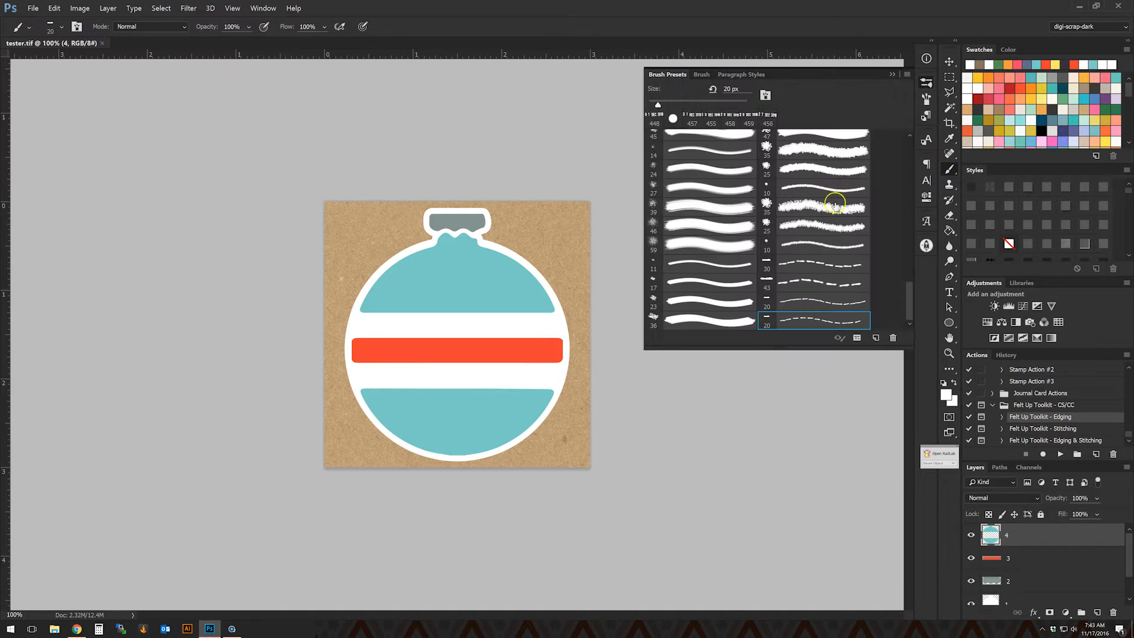
scroll(835, 205, up, 1)
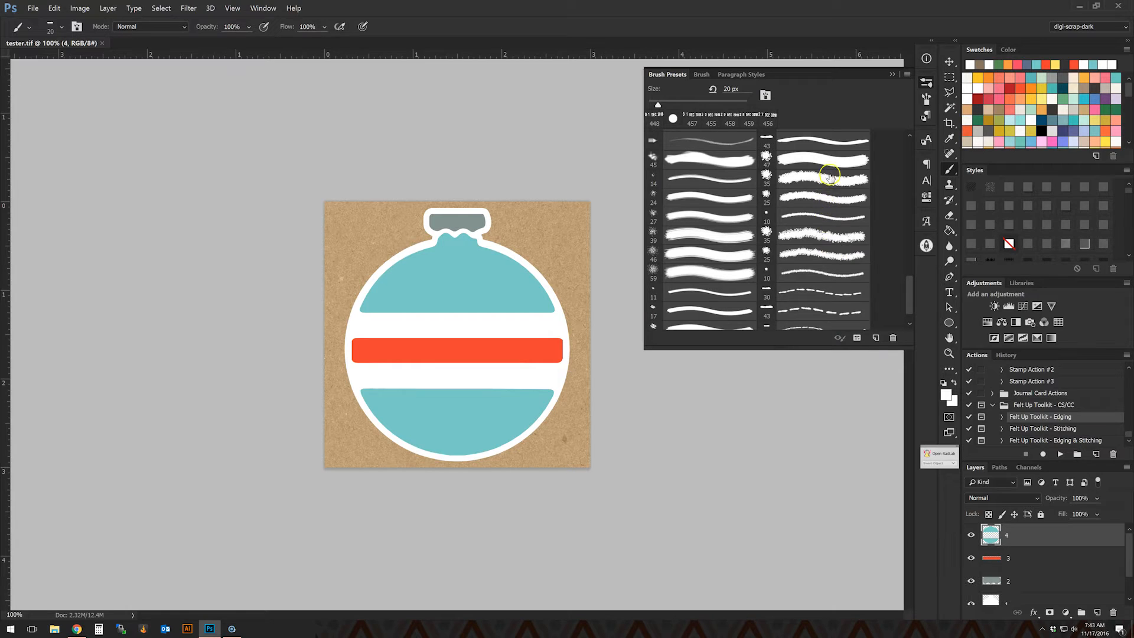
scroll(818, 273, down, 1)
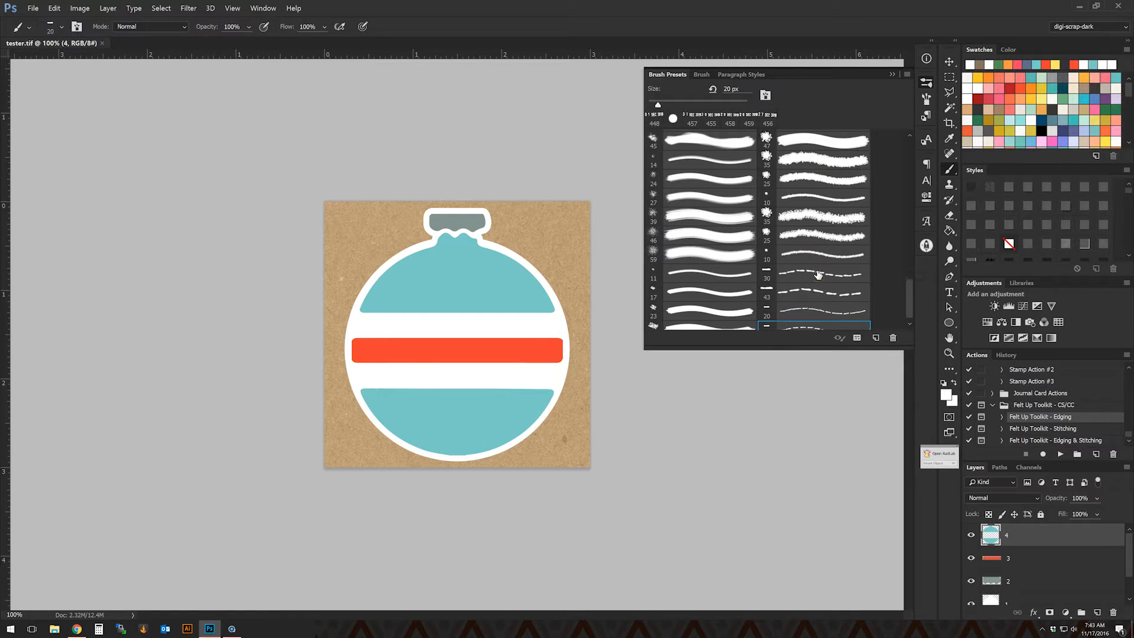
scroll(818, 274, down, 1)
click(796, 331)
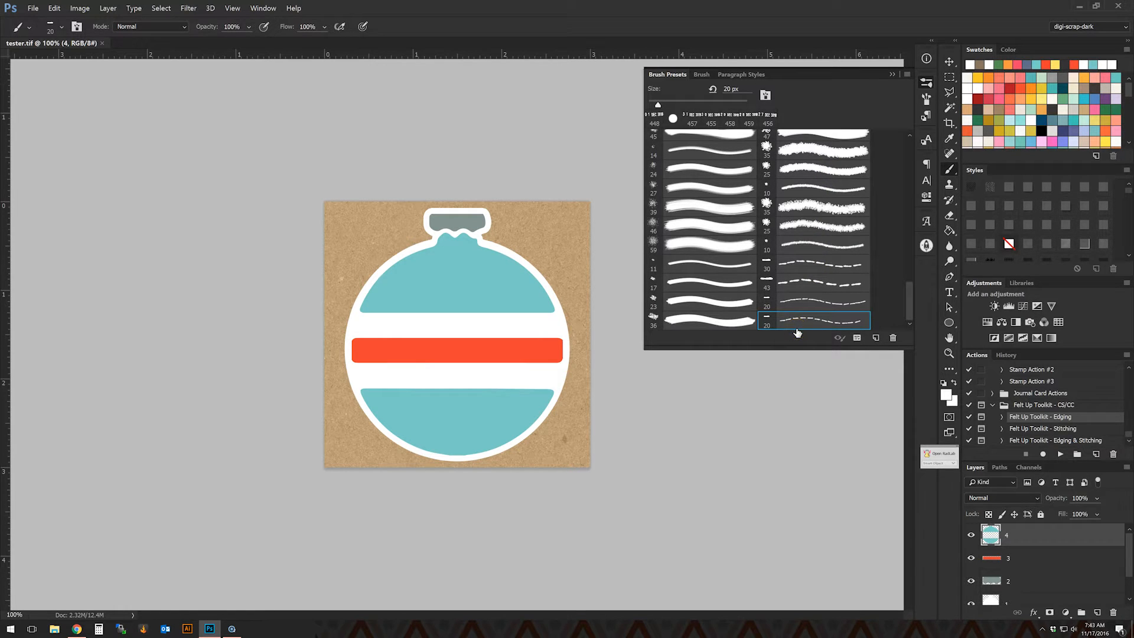
click(807, 212)
click(805, 225)
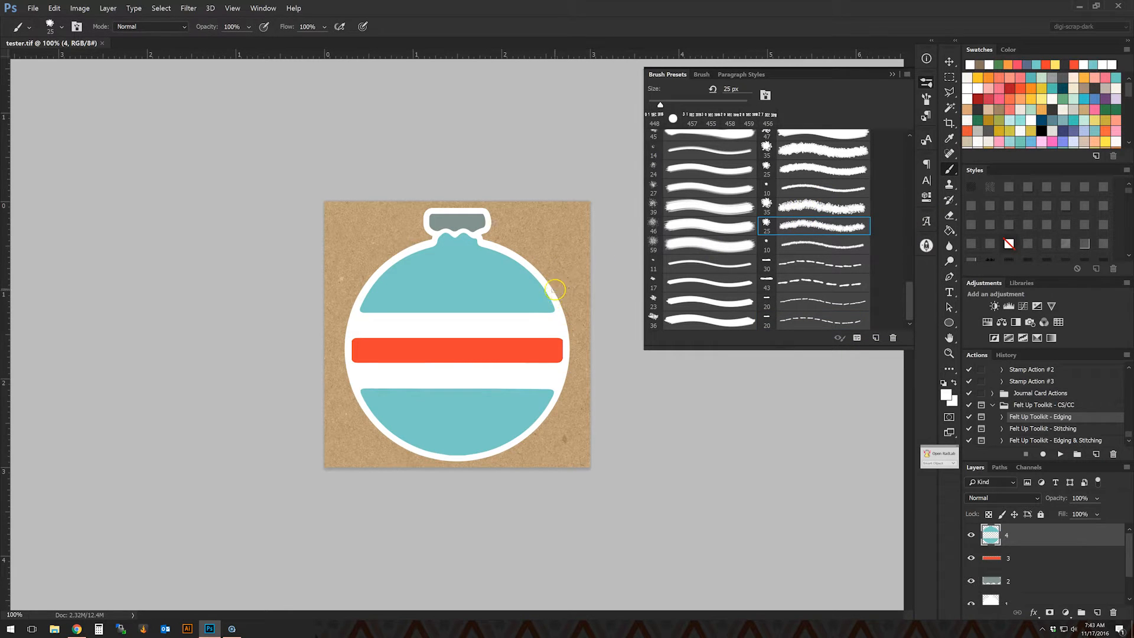
Sample the ornament's teal as the foreground color and run the Edging action on layer 4.
click(947, 395)
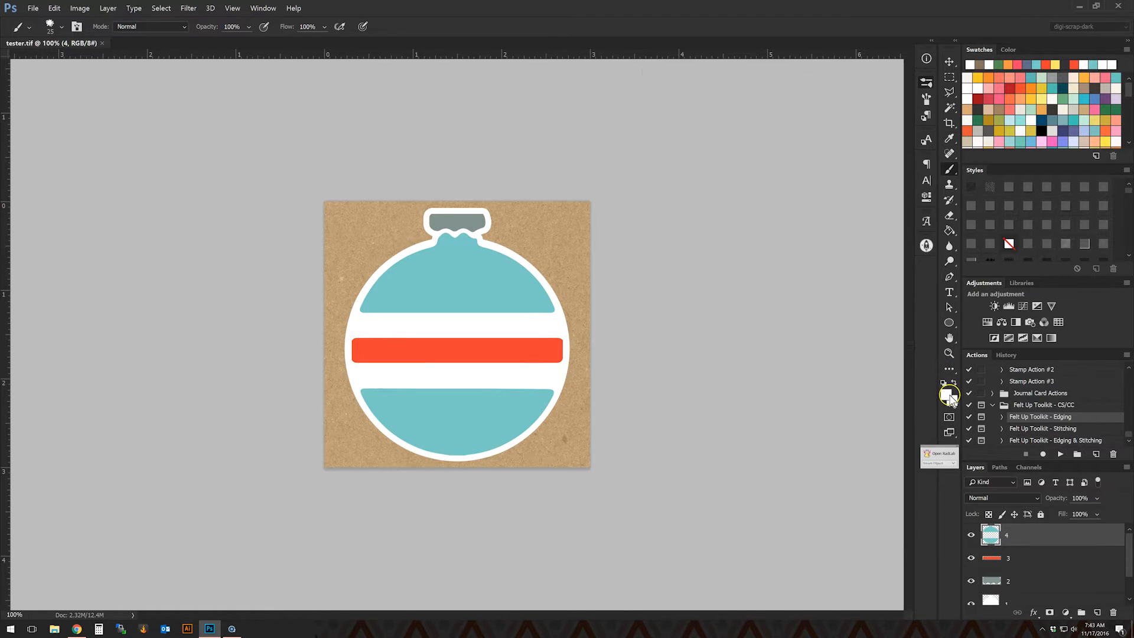
click(467, 295)
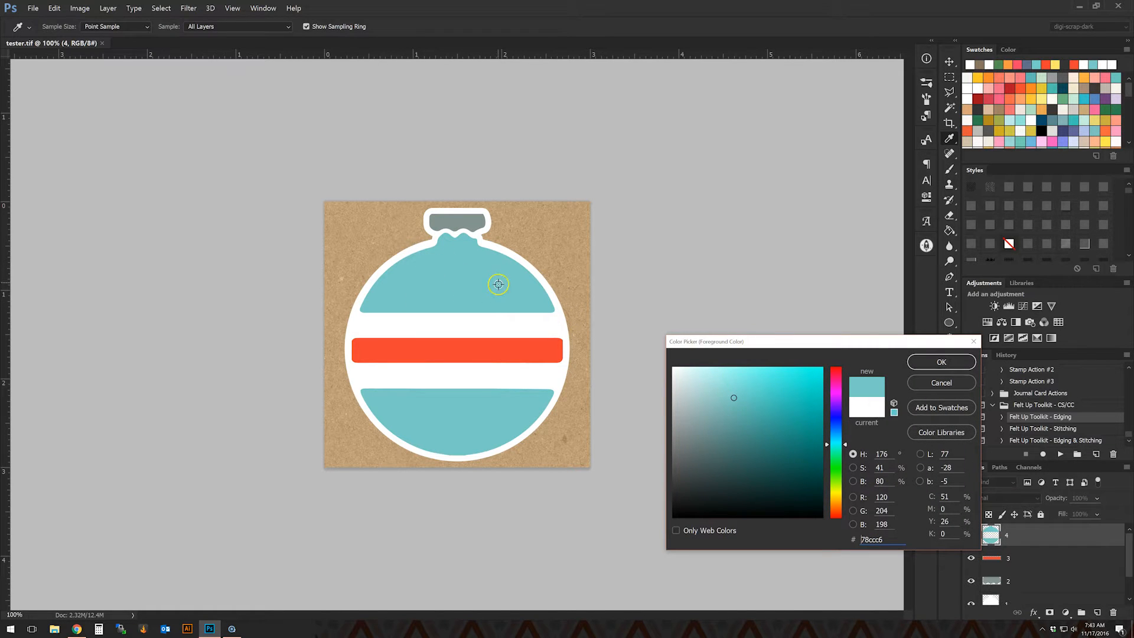
click(958, 364)
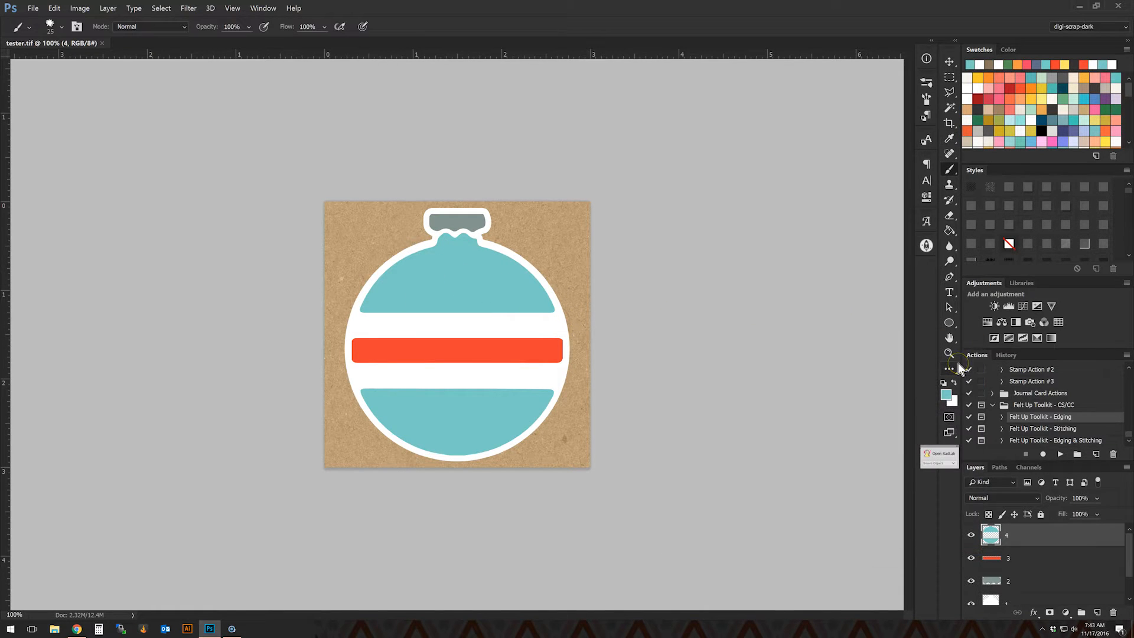
click(1061, 454)
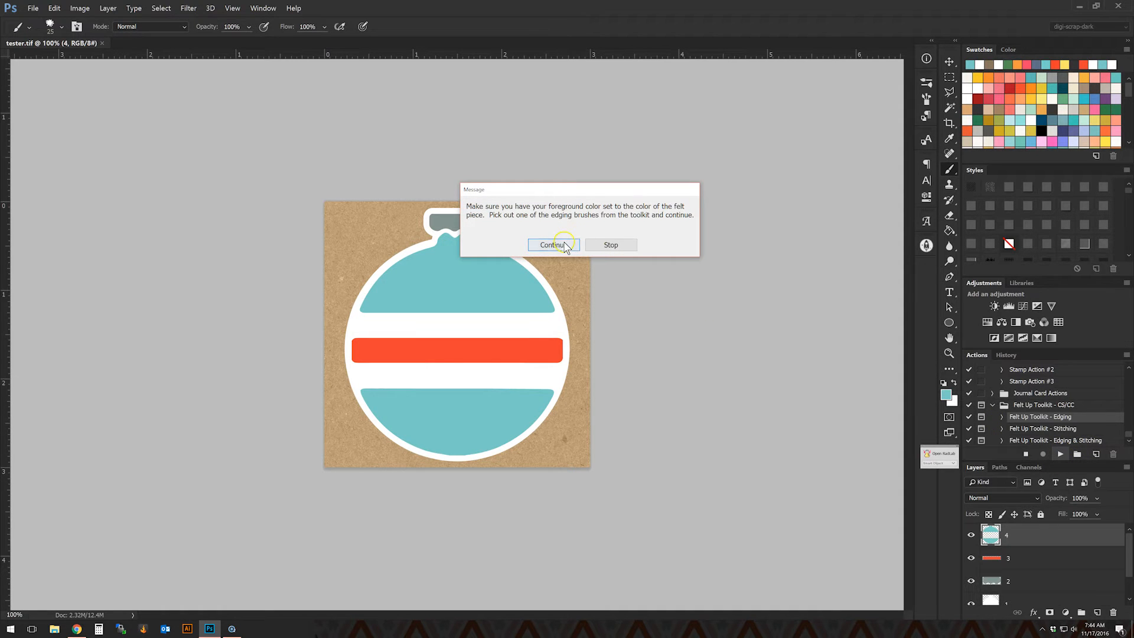
click(552, 245)
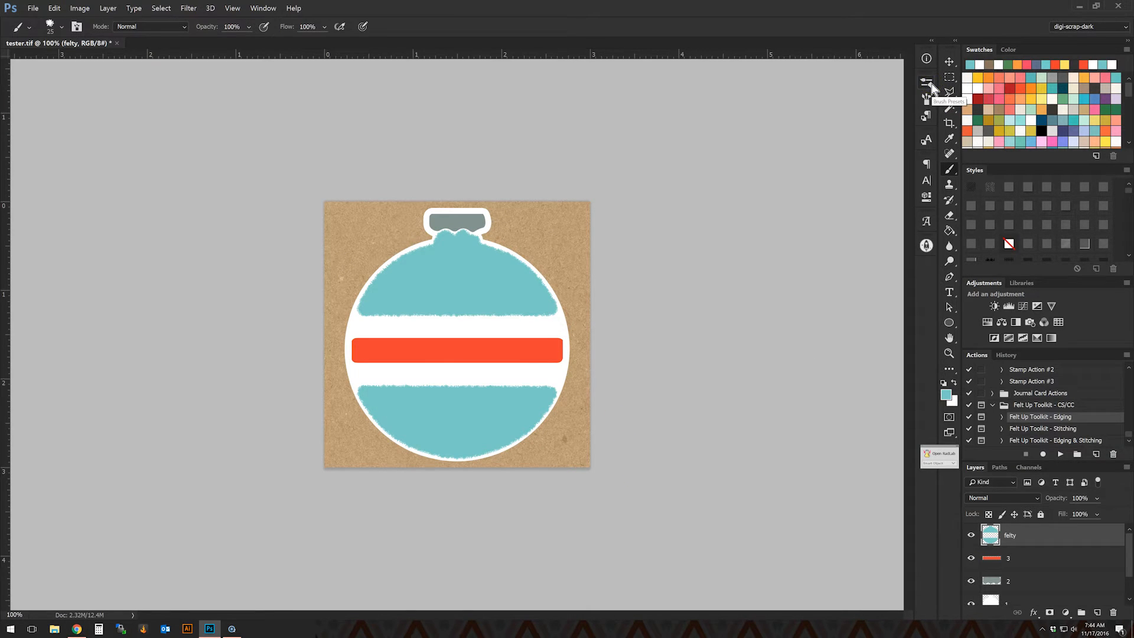
Sample the red-orange stripe as the foreground color and set the edging brush size to 20 px.
click(946, 392)
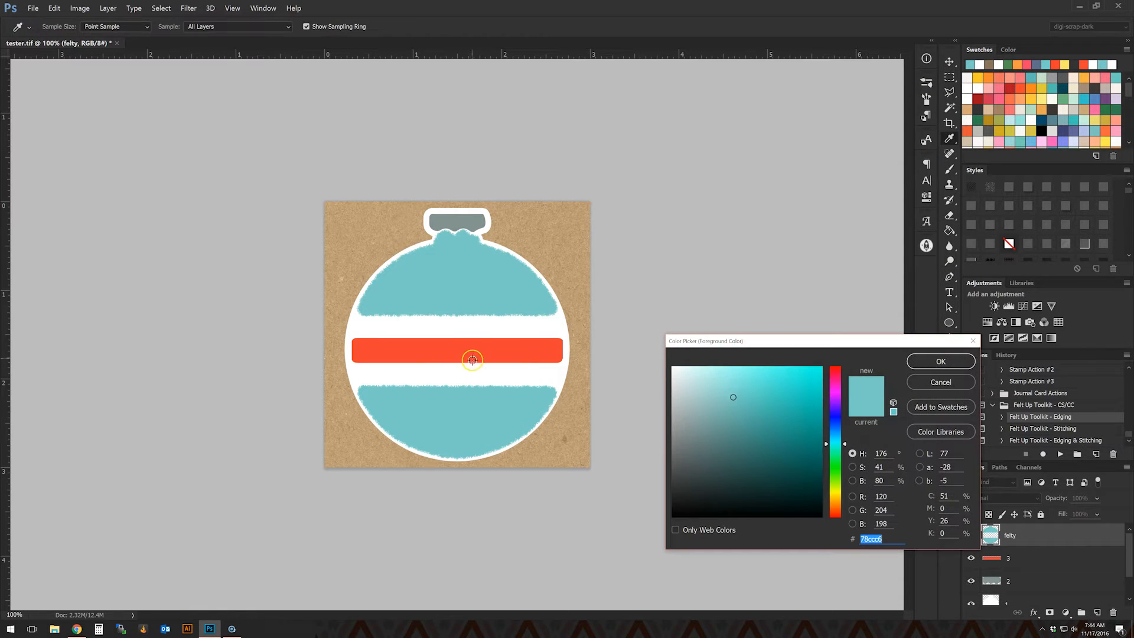
click(473, 360)
click(941, 362)
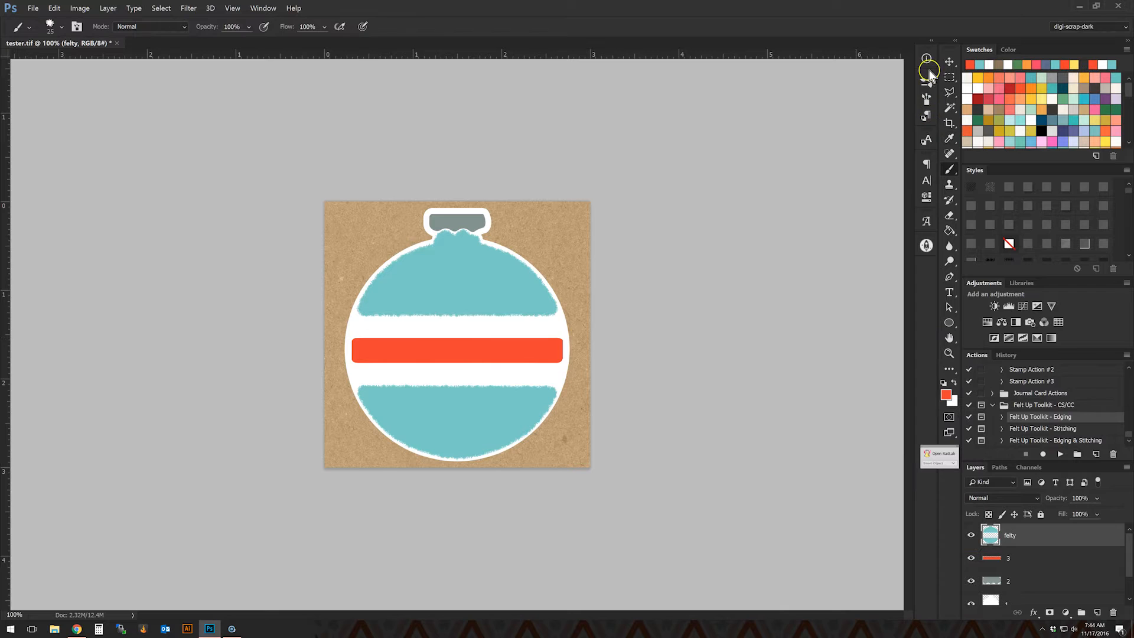
click(927, 77)
click(742, 89)
text(20)
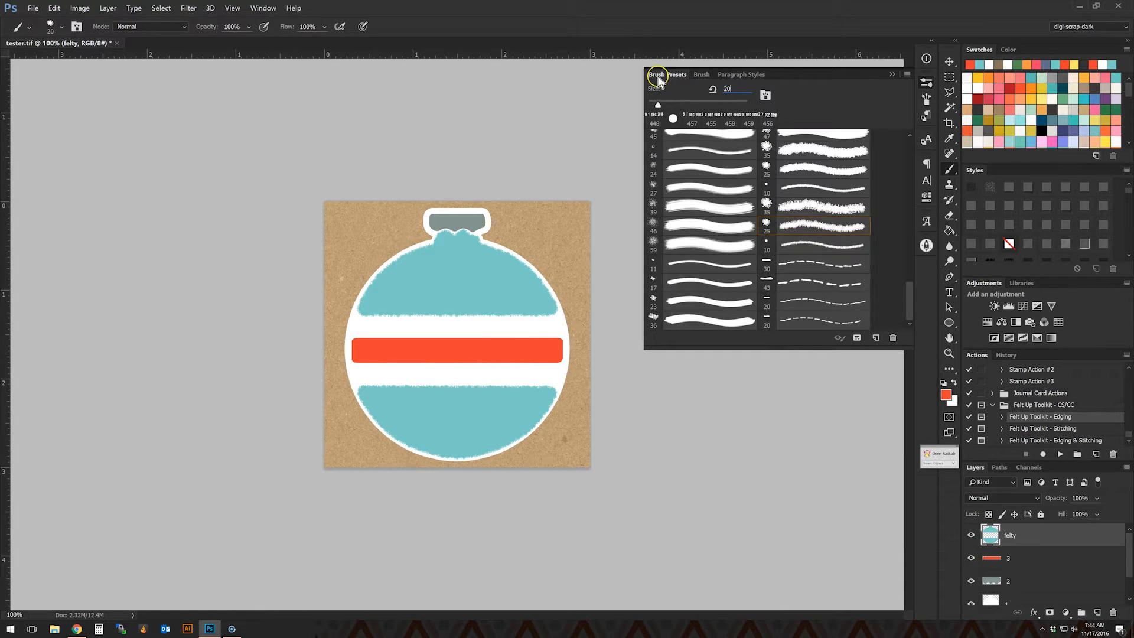
Run the Felt Up Toolkit - Edging action on the red-orange stripe layer 3.
click(1058, 561)
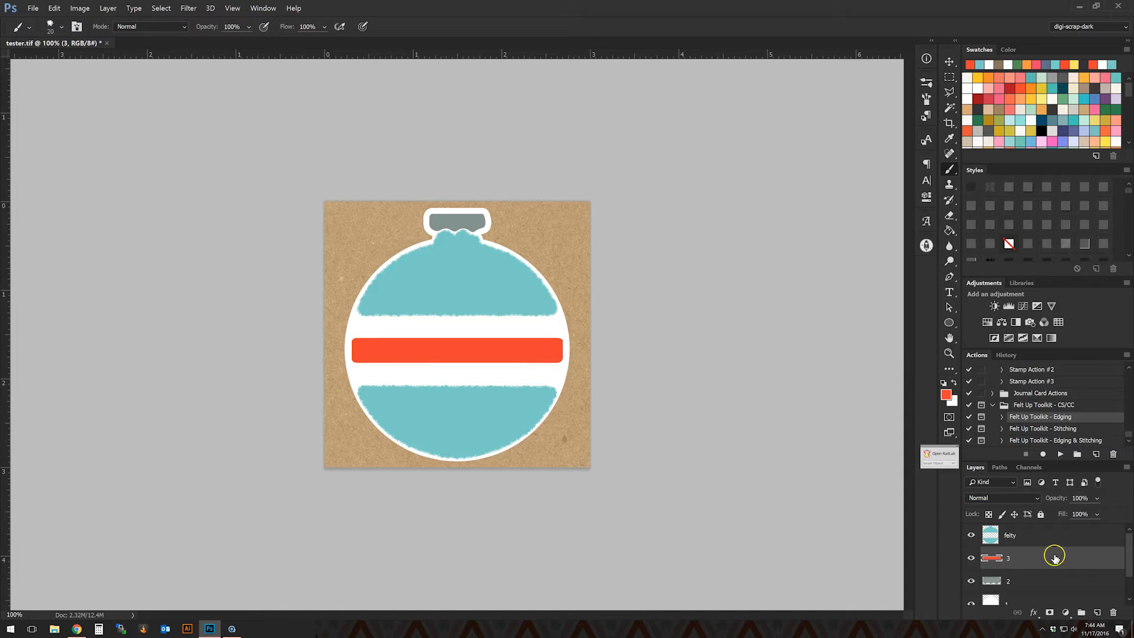
click(1061, 454)
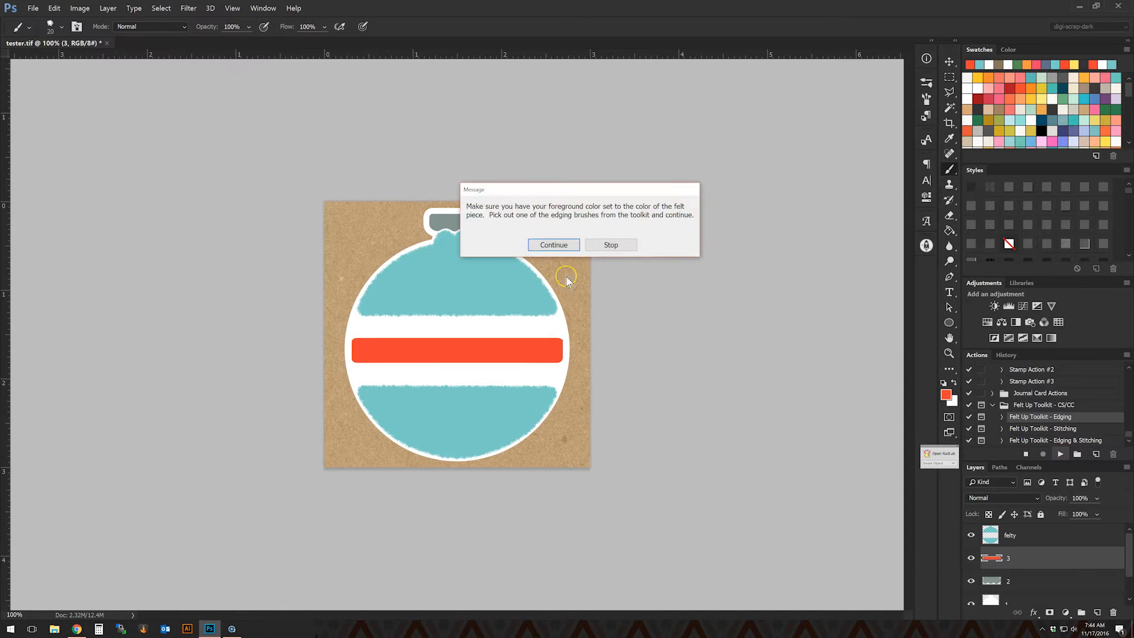
click(547, 246)
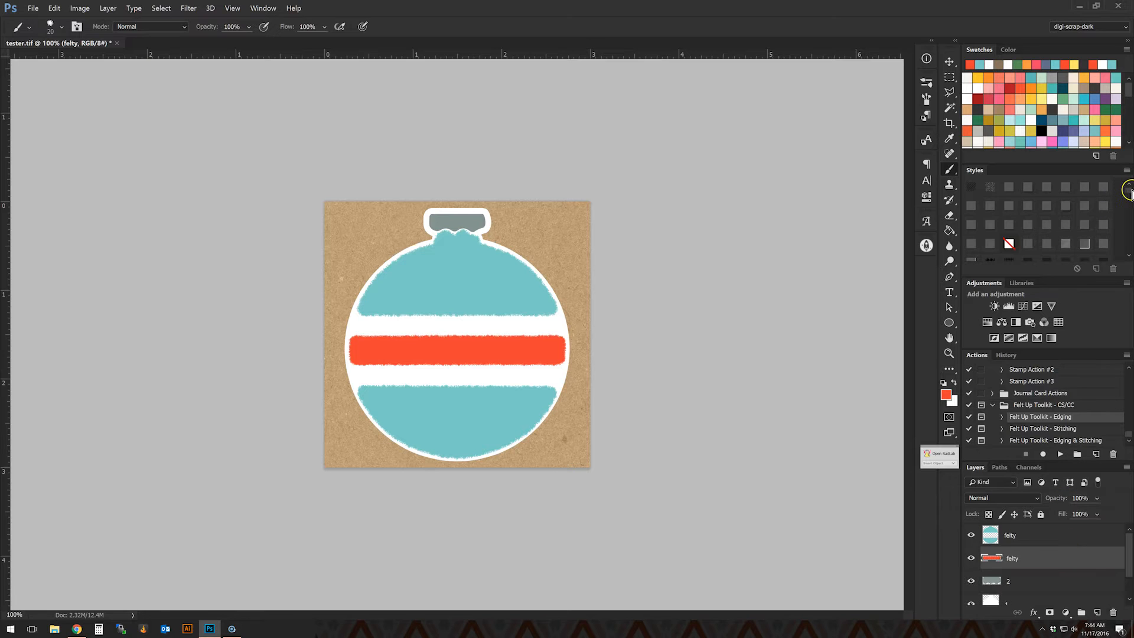
Try several felt texture layer styles on the edged red-orange stripe.
click(1128, 255)
click(1046, 235)
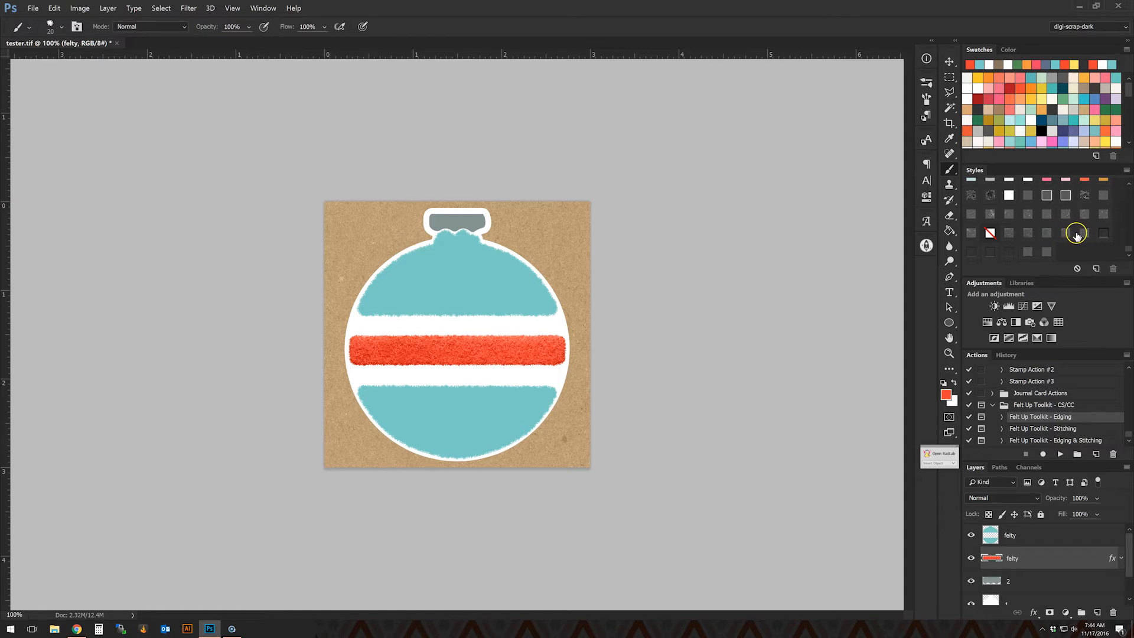
click(1067, 233)
click(1027, 233)
click(1017, 236)
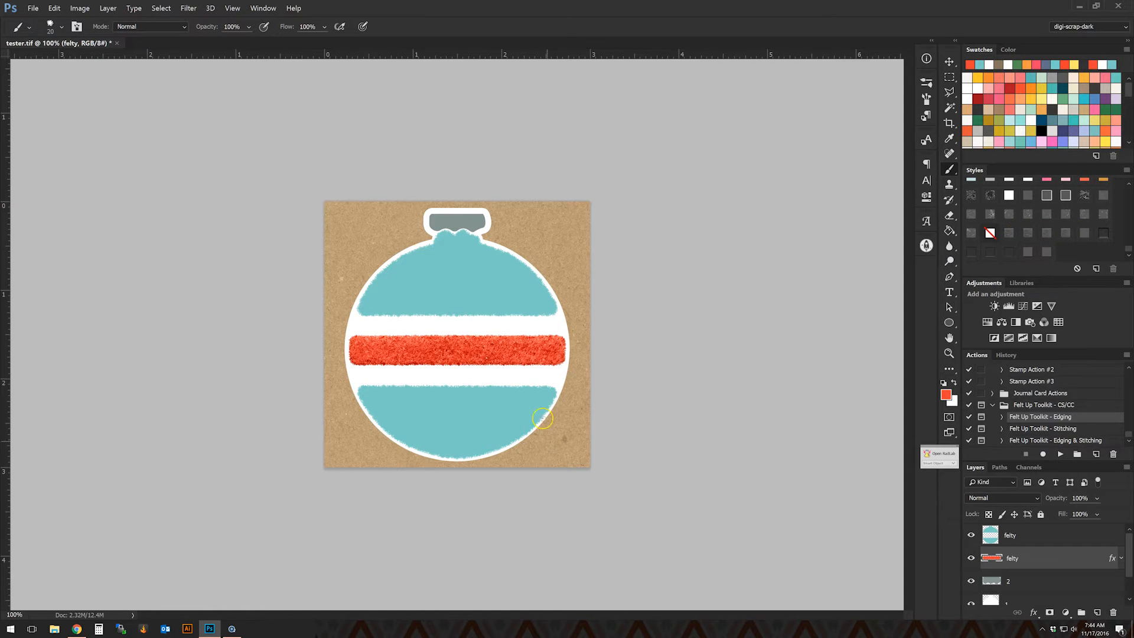
Revert the document to its original tester.tif snapshot, undoing the edging and felt styles.
click(1006, 355)
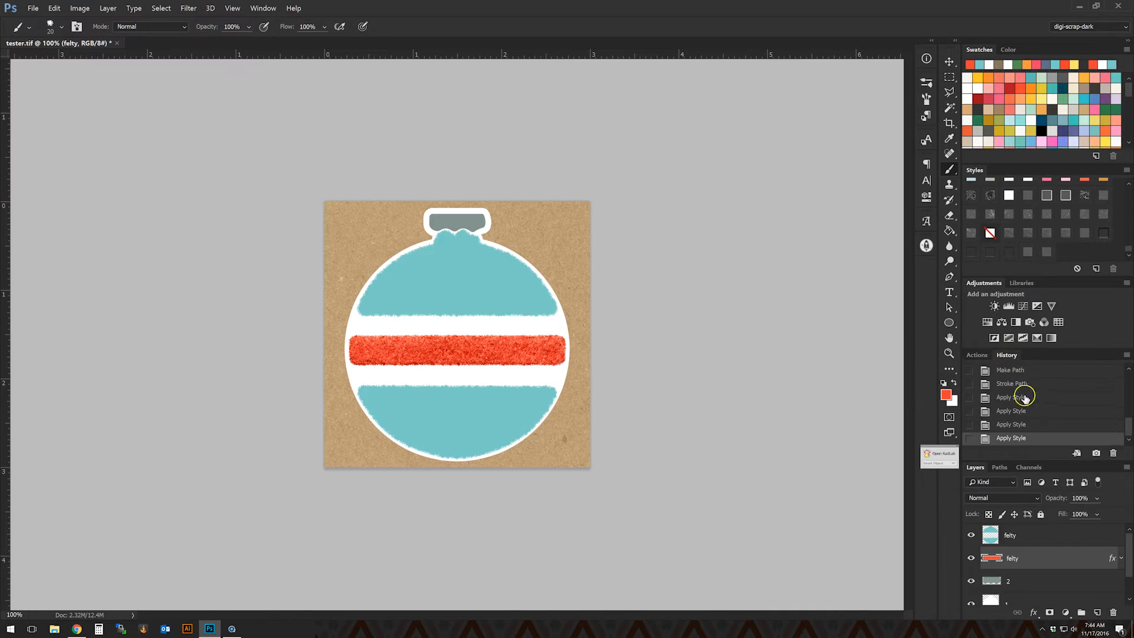
scroll(1034, 421, up, 5)
scroll(1031, 408, up, 3)
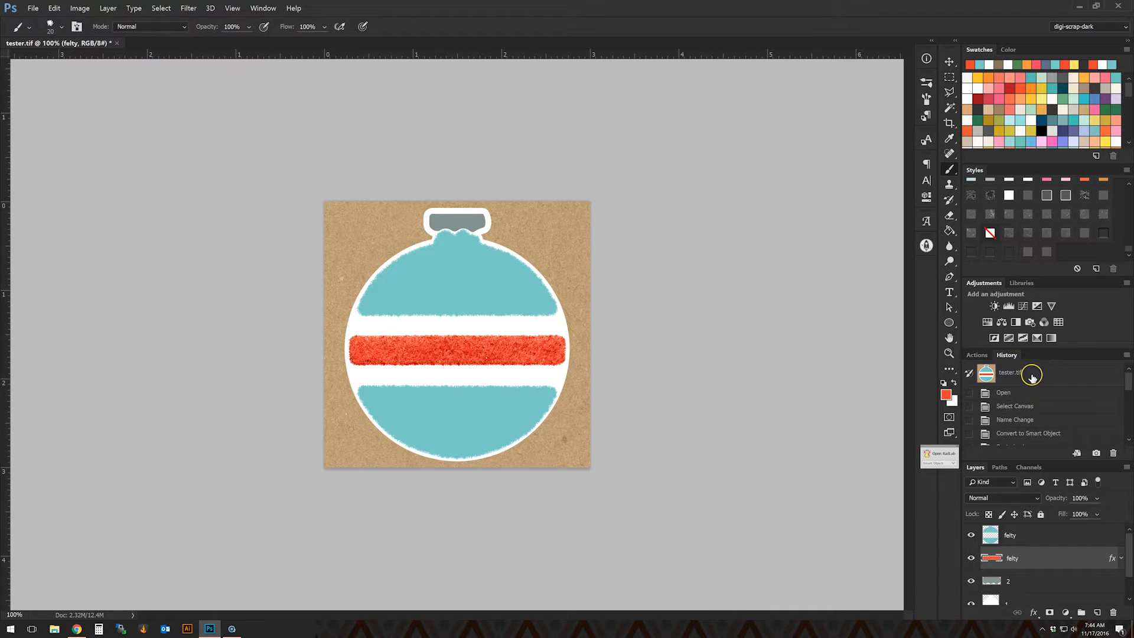
click(1028, 372)
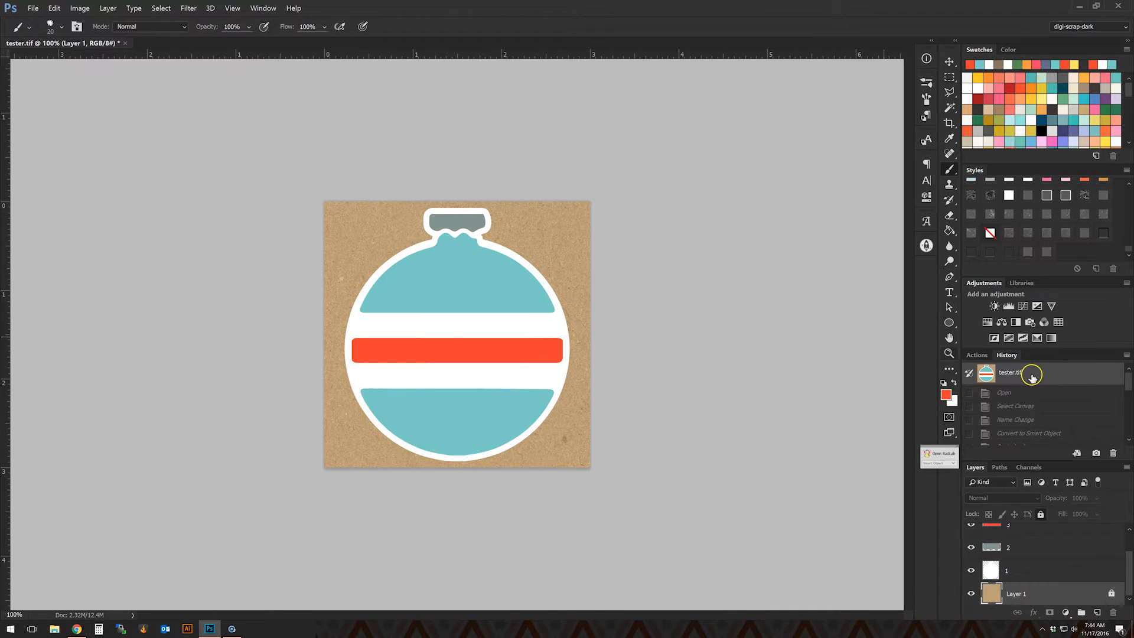
Select the teal ornament layer 4 and sample the ornament's white as the foreground color.
click(949, 61)
click(465, 290)
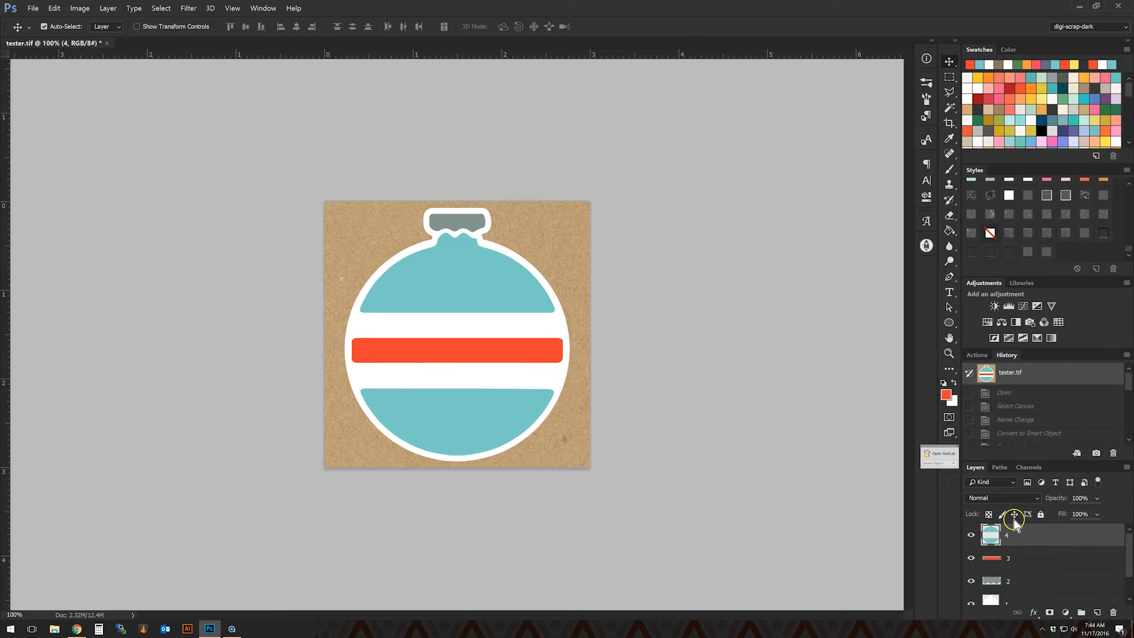
click(946, 397)
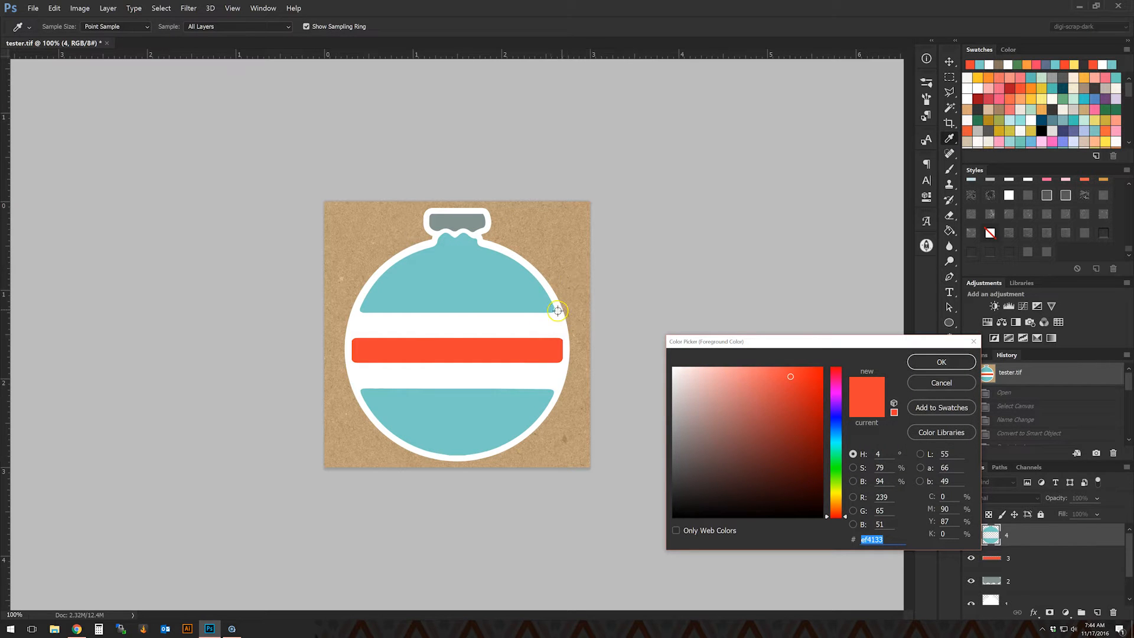
click(540, 329)
click(938, 364)
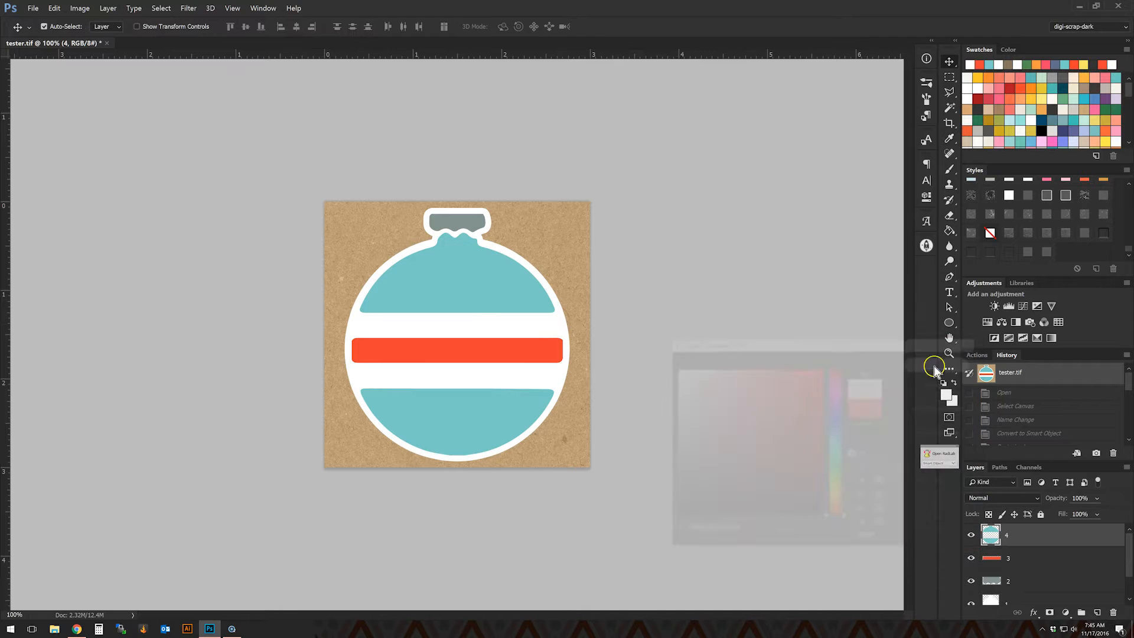
Activate the Brush tool with the last 20 px dashed stitching brush preset.
click(949, 169)
click(926, 83)
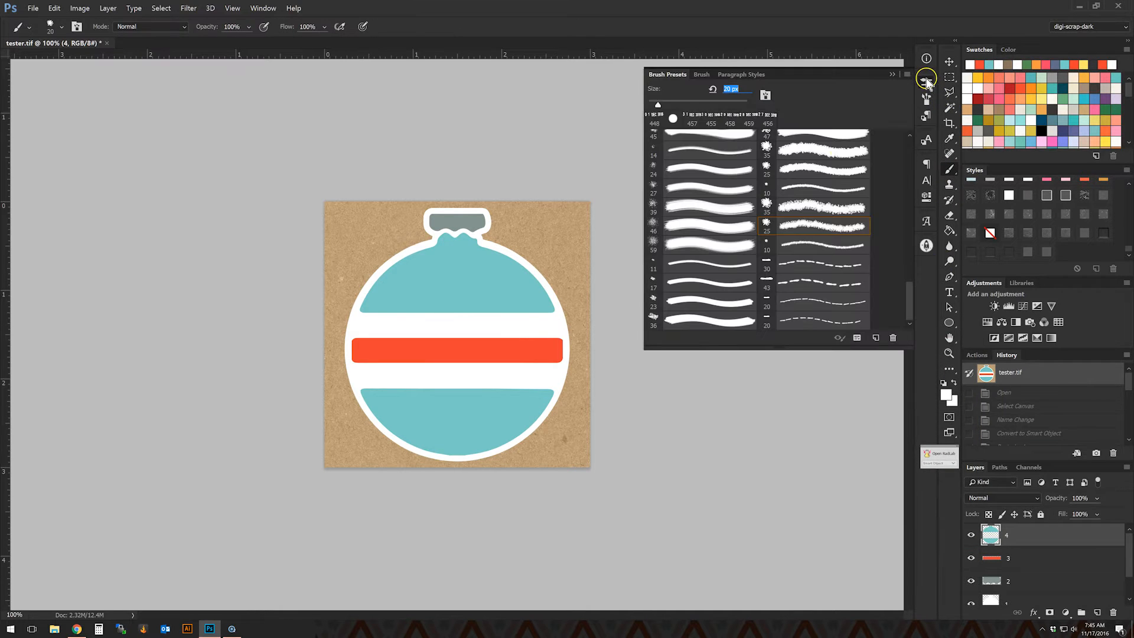
click(799, 319)
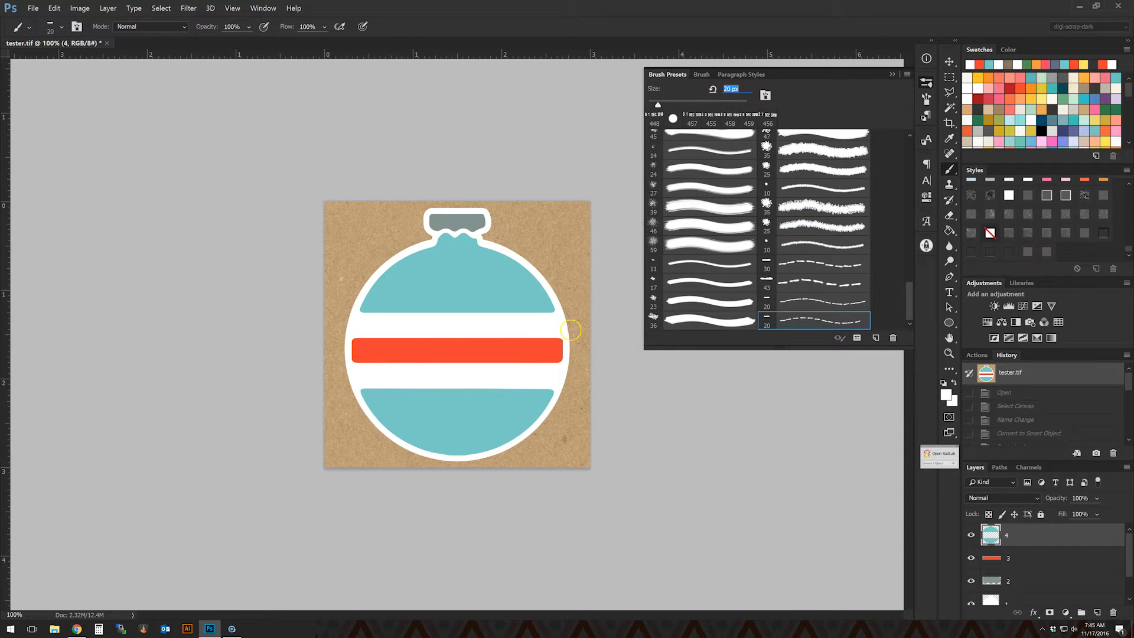
Run the Felt Up Toolkit - Stitching action on the teal ornament layer.
click(976, 355)
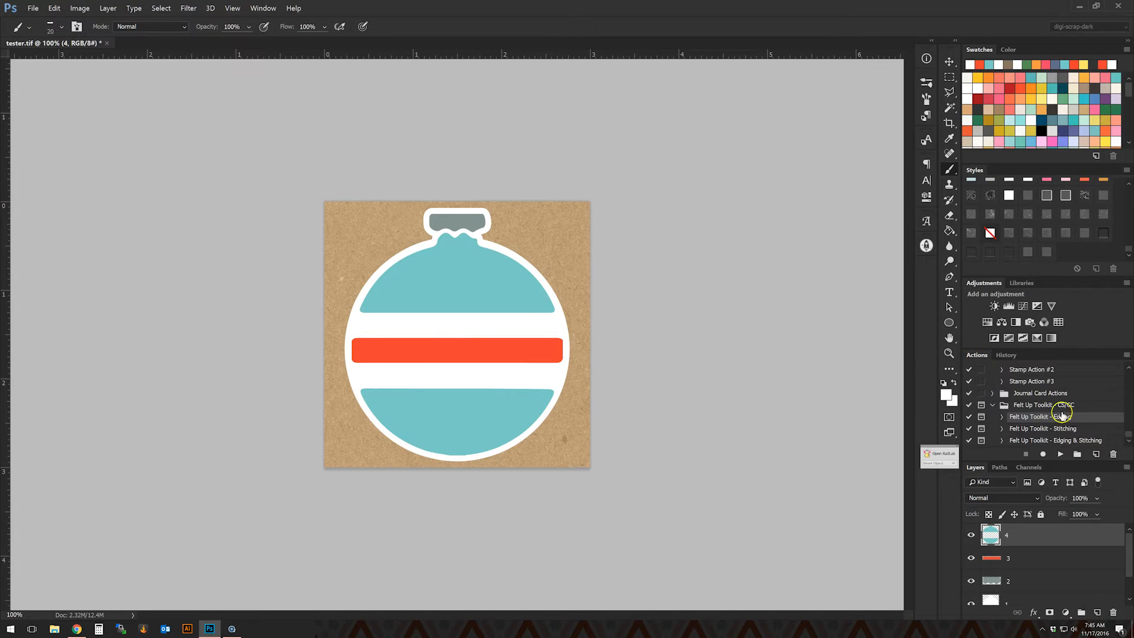
click(1063, 428)
click(1060, 454)
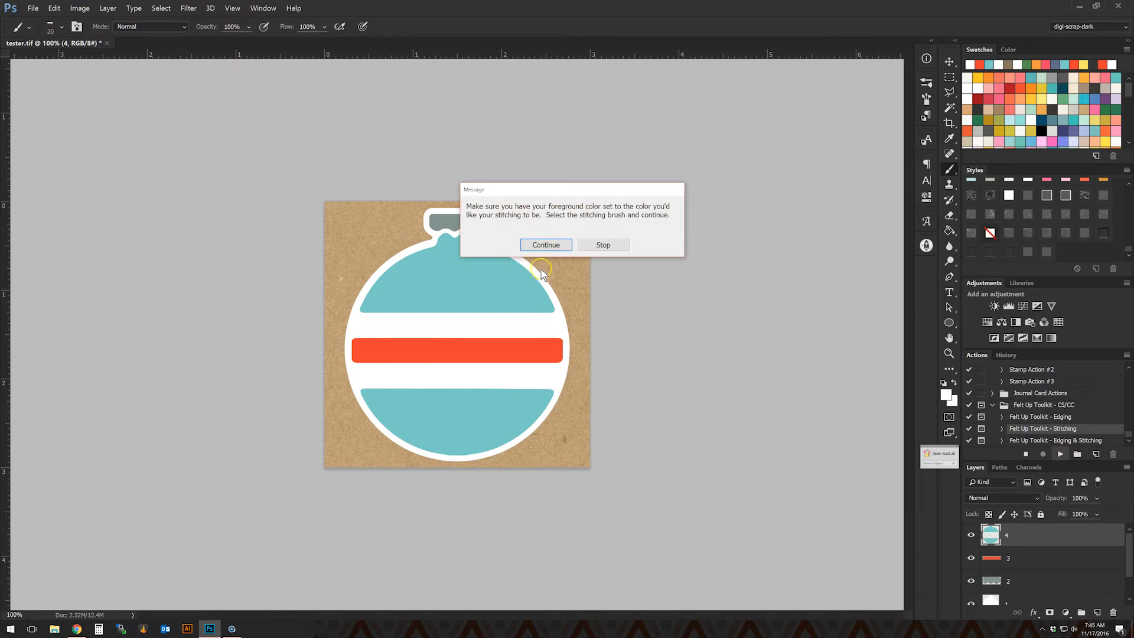
click(546, 245)
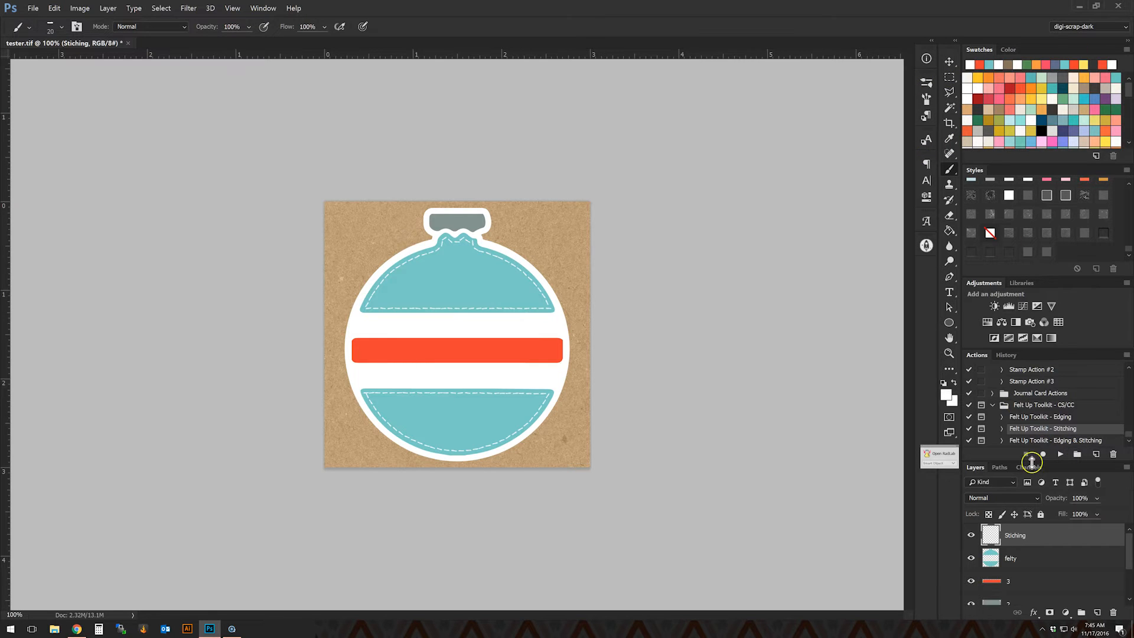
Examine the work path and its available path commands, such as Stroke Path, without applying any.
click(1000, 467)
click(1044, 486)
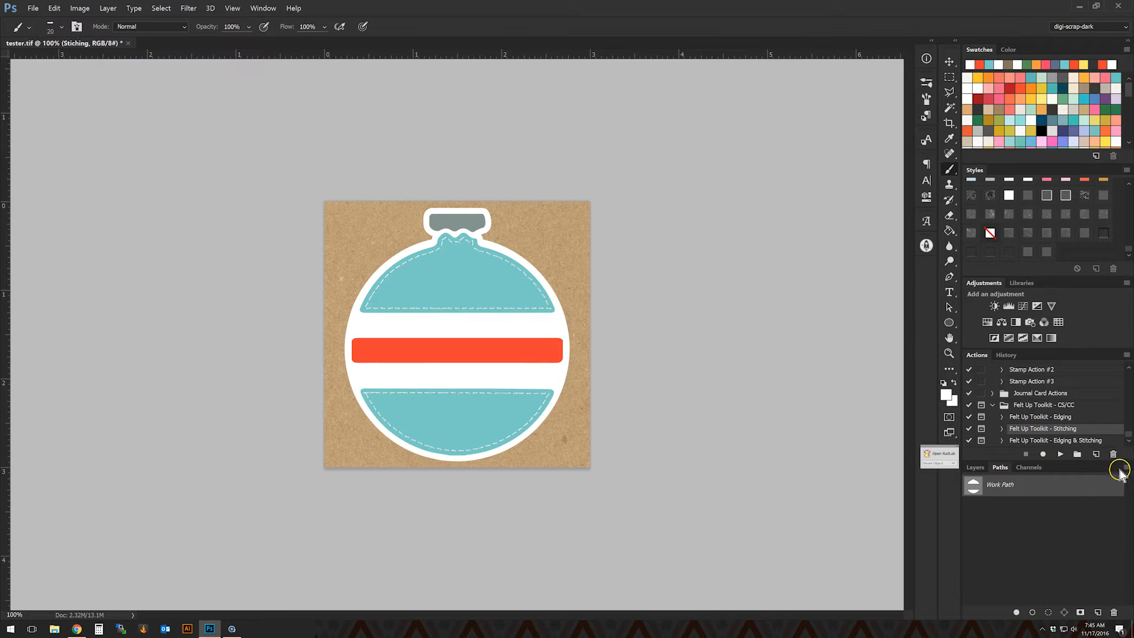
click(1129, 468)
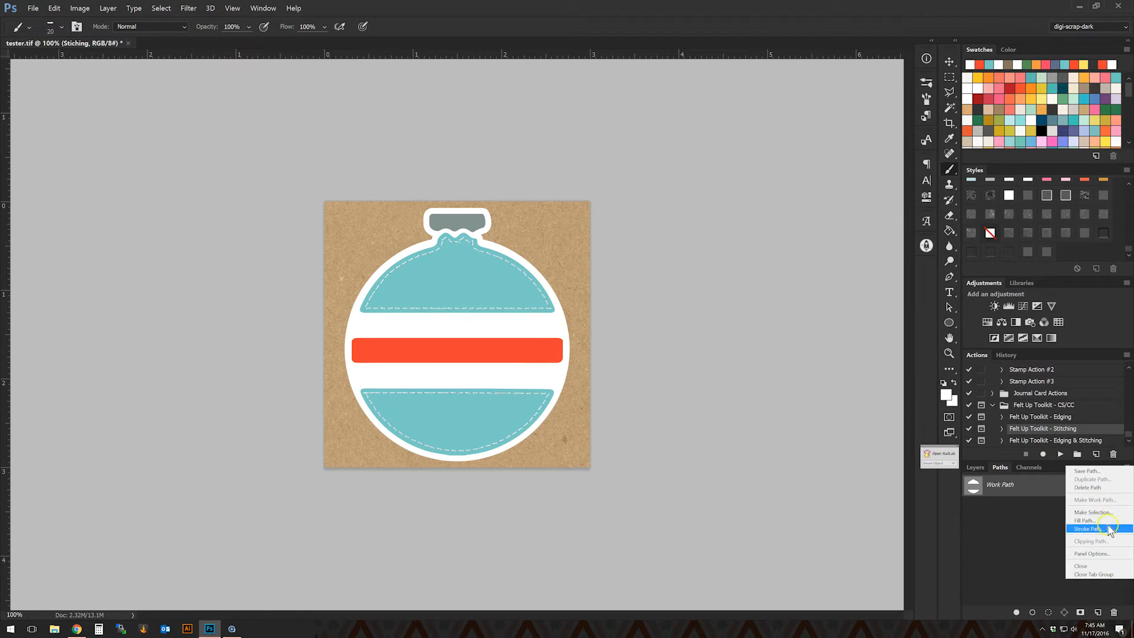
click(1021, 540)
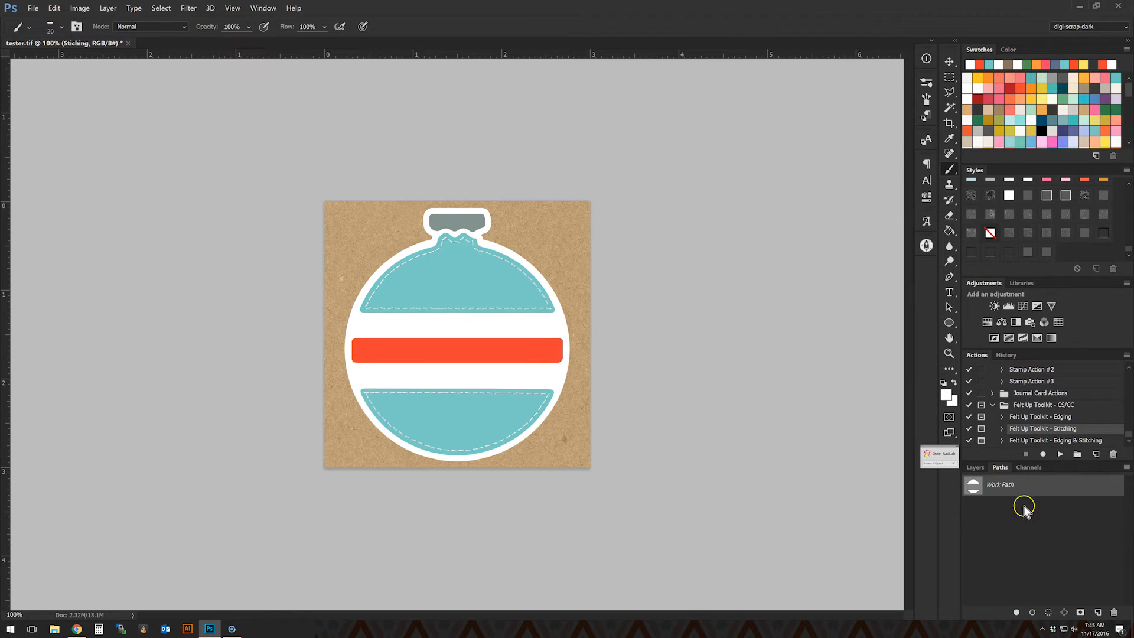
Delete the Stiching layer above the felty layer.
click(973, 468)
click(949, 62)
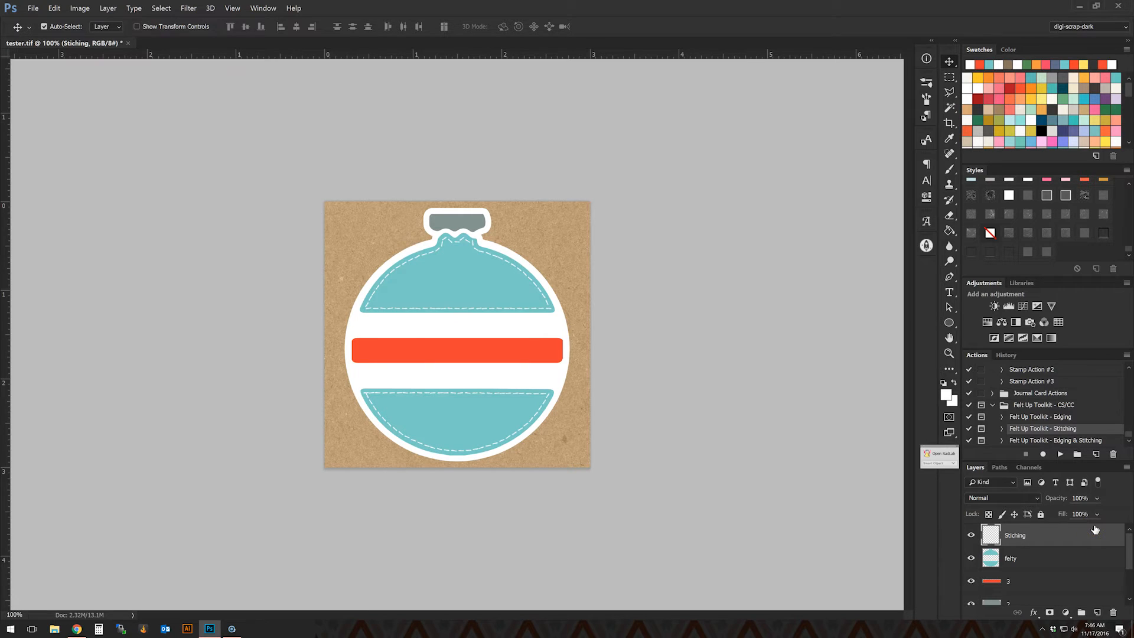
key(Delete)
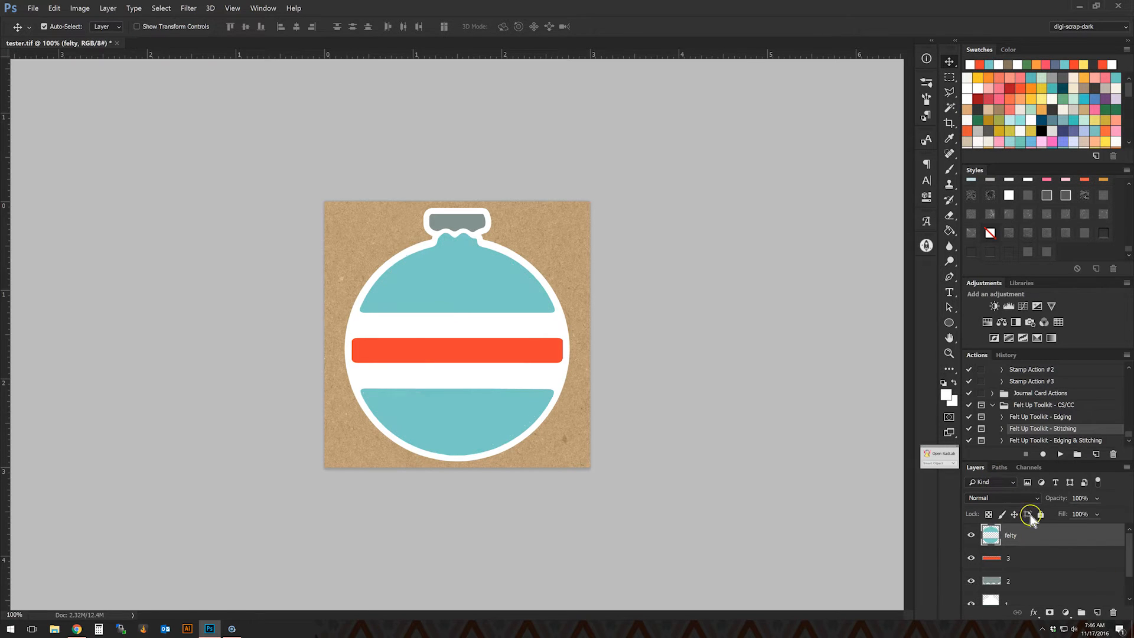
Choose the Felt Up Toolkit - Edging & Stitching action and try to sample the ornament's teal as the foreground color.
click(1052, 440)
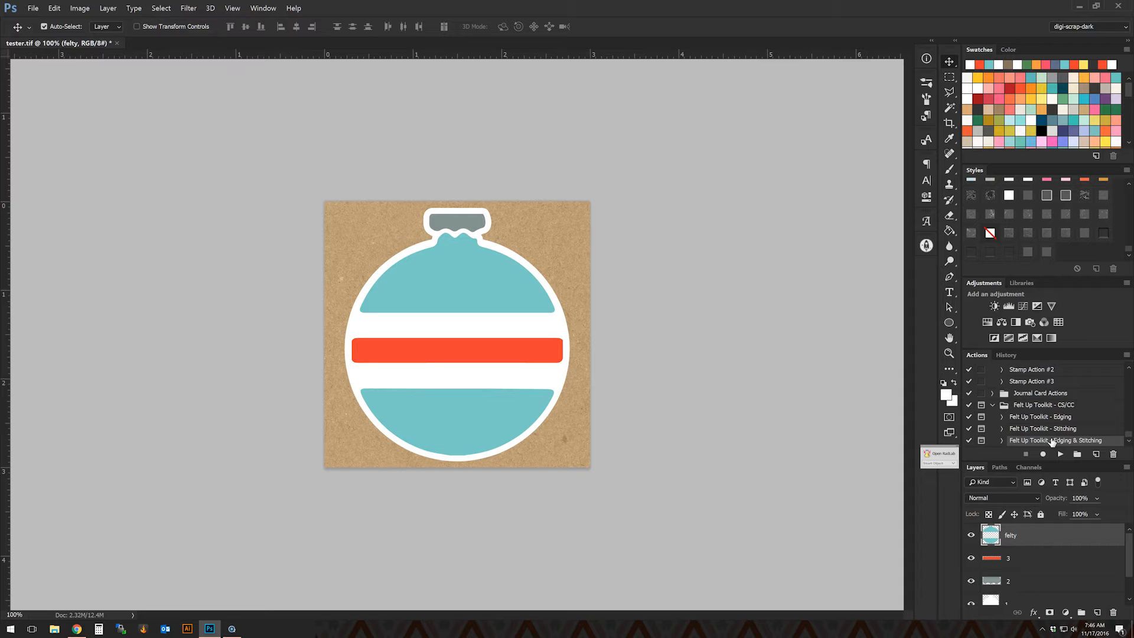
click(495, 298)
click(947, 394)
click(491, 295)
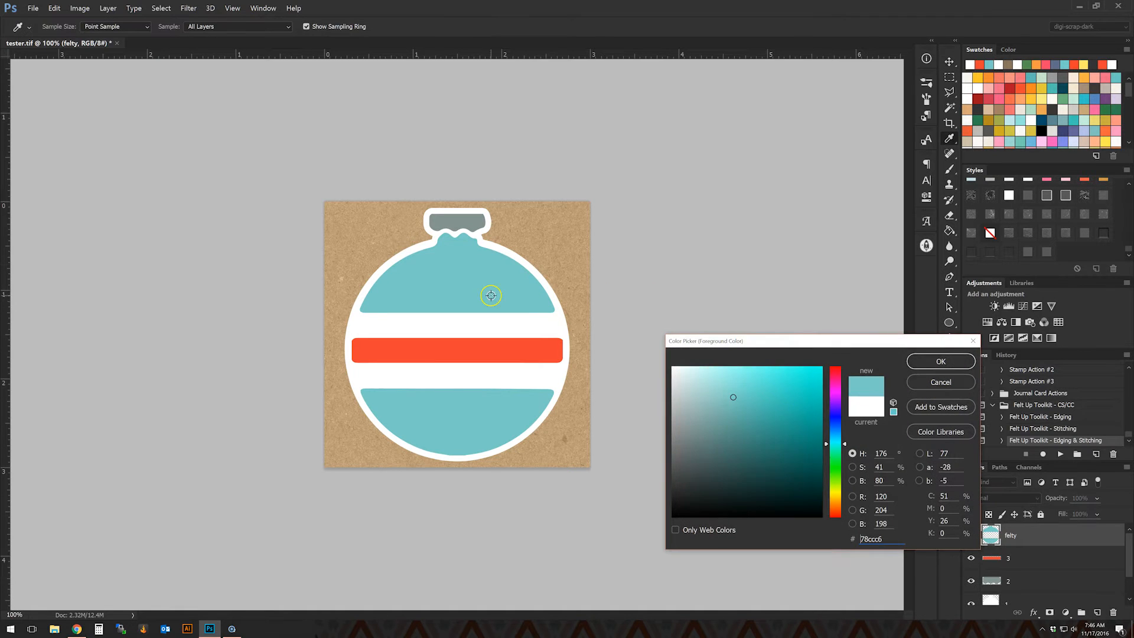
click(921, 371)
Activate the Brush tool, then start the Edging & Stitching action on the felty layer and stop it at the edging color and brush message.
click(949, 170)
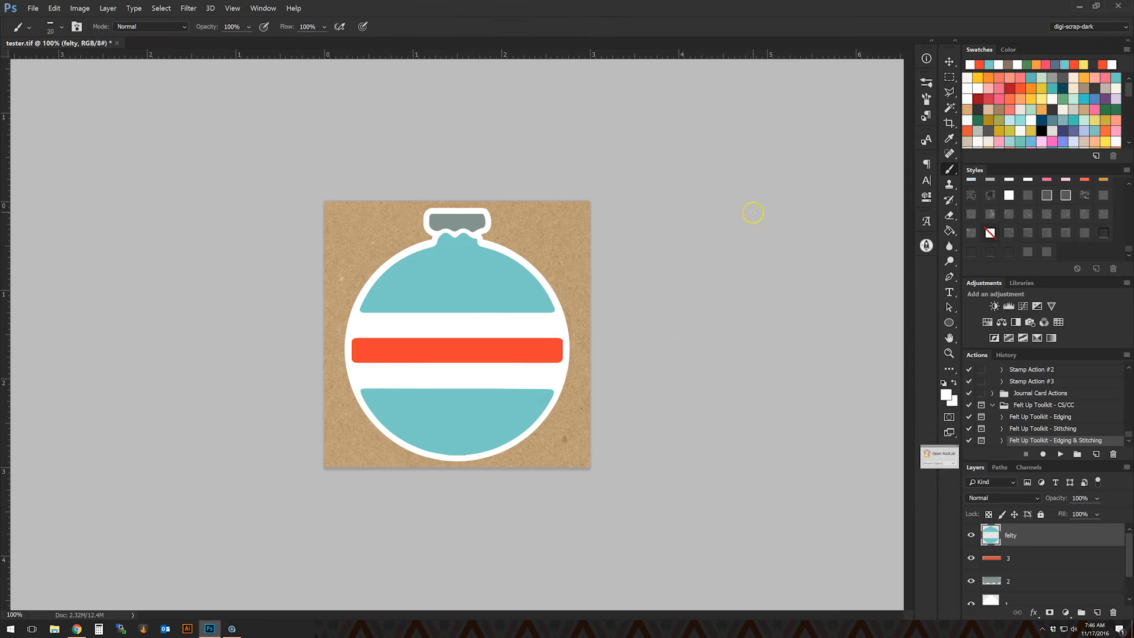
click(927, 82)
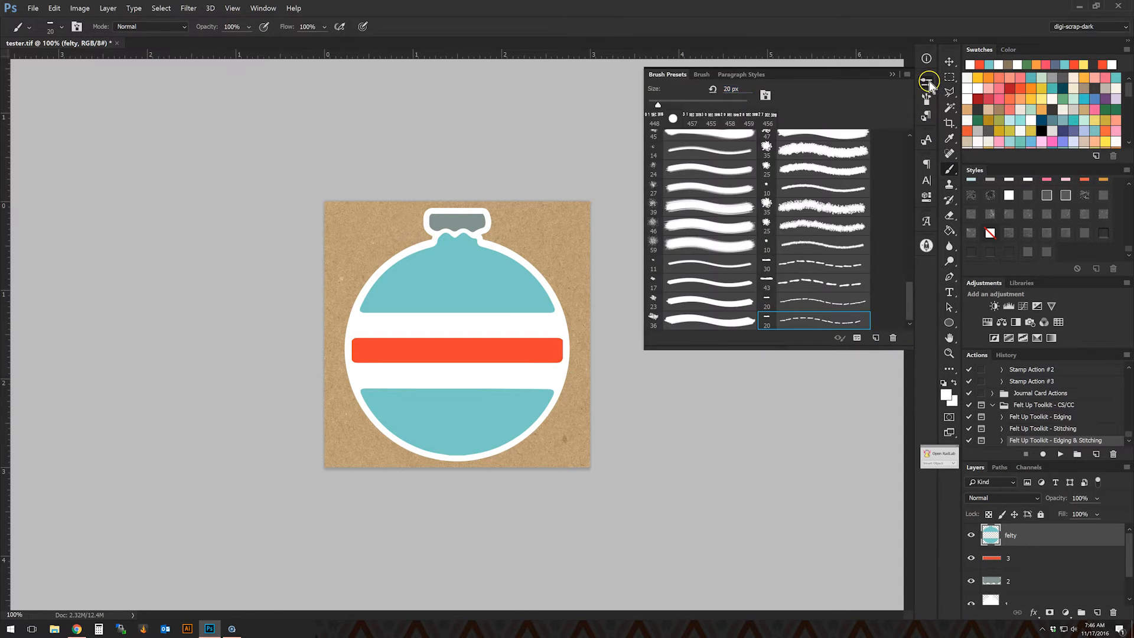
click(928, 83)
click(1061, 453)
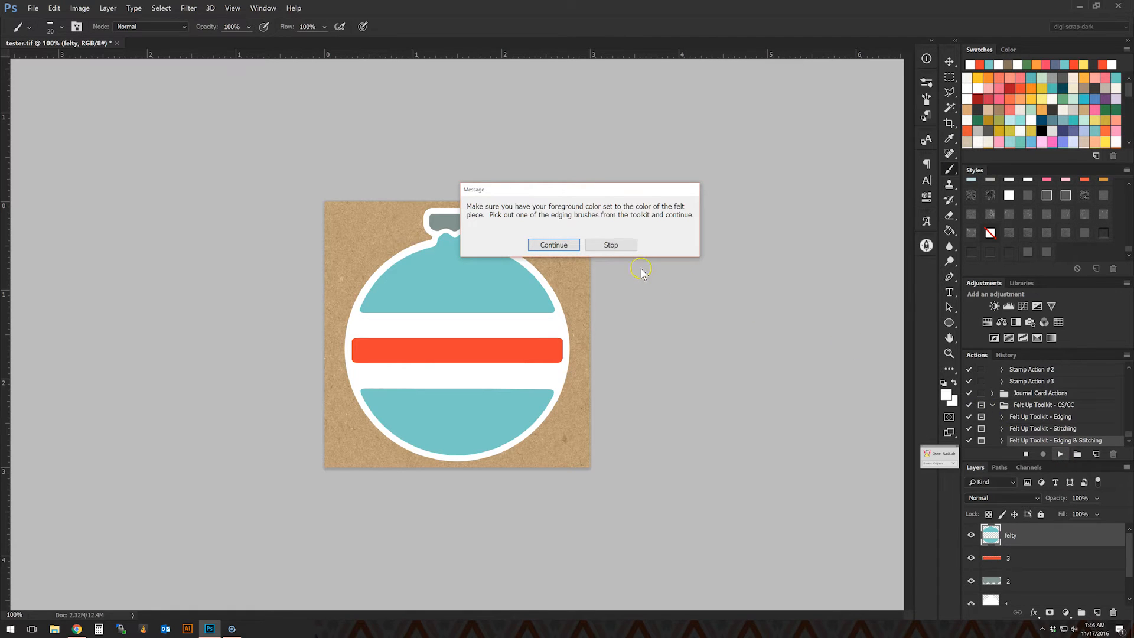
click(620, 250)
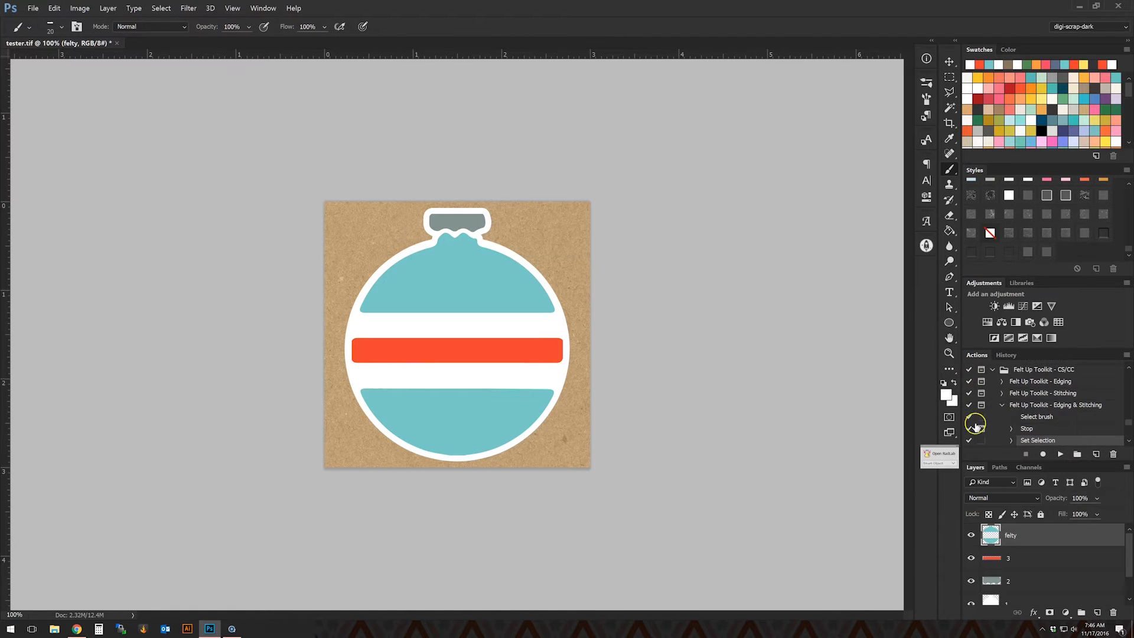
Set the foreground color to the ornament's teal, #78ccc6, by sampling the artwork.
click(945, 394)
click(488, 311)
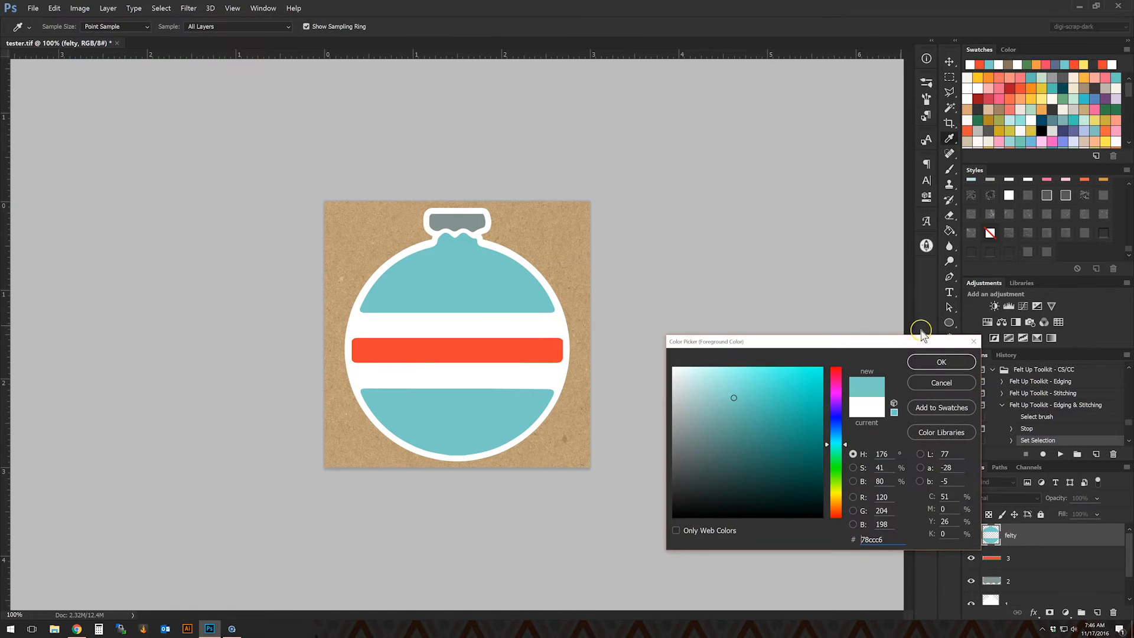
click(941, 362)
Pick the 10 px edging brush preset and resume the action on the teal shape, stopping at the stitching color and brush message.
click(926, 97)
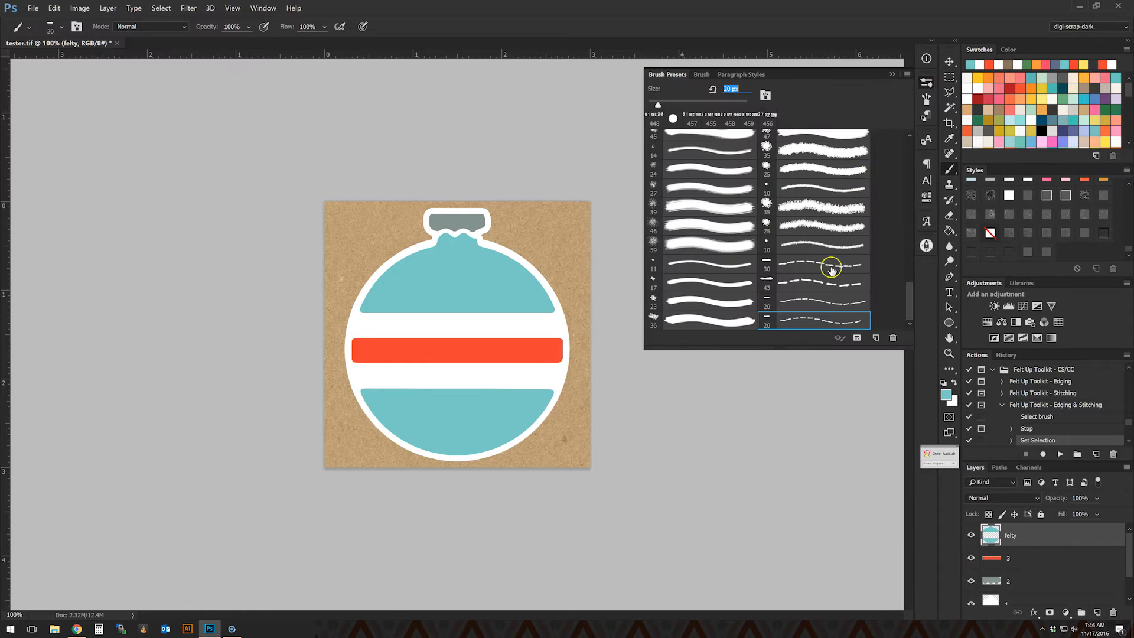
click(818, 246)
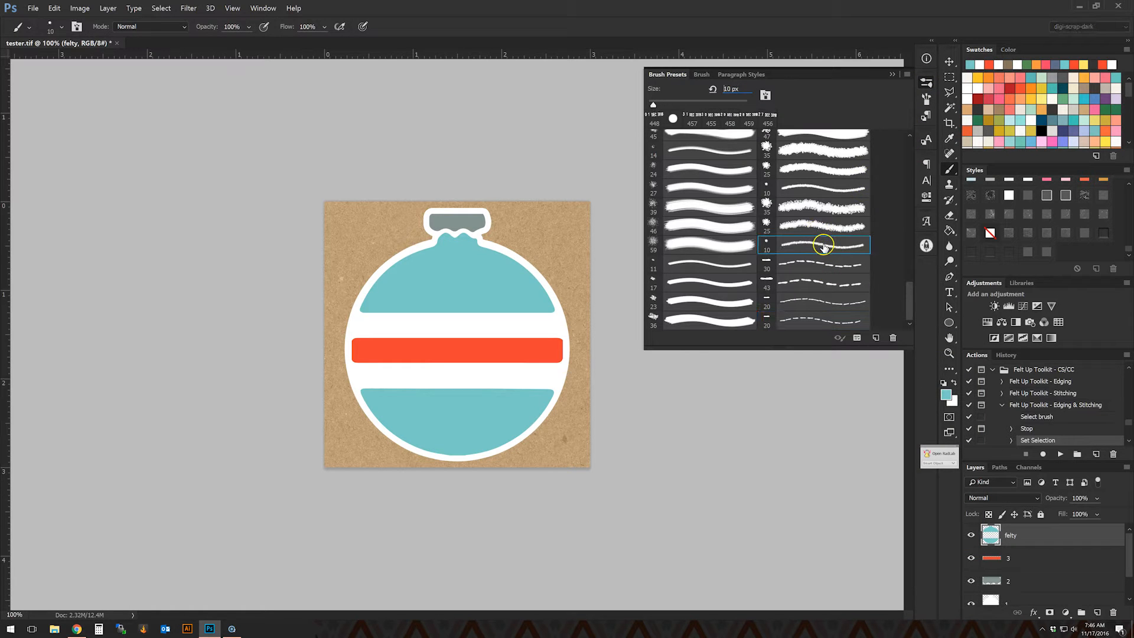
click(1059, 455)
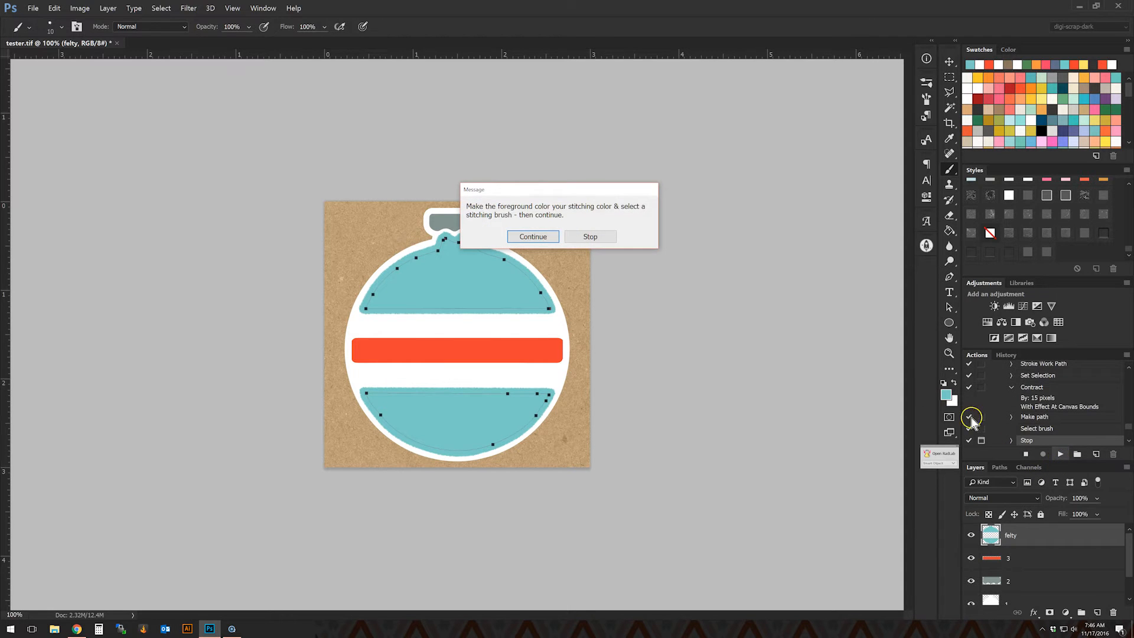
click(589, 237)
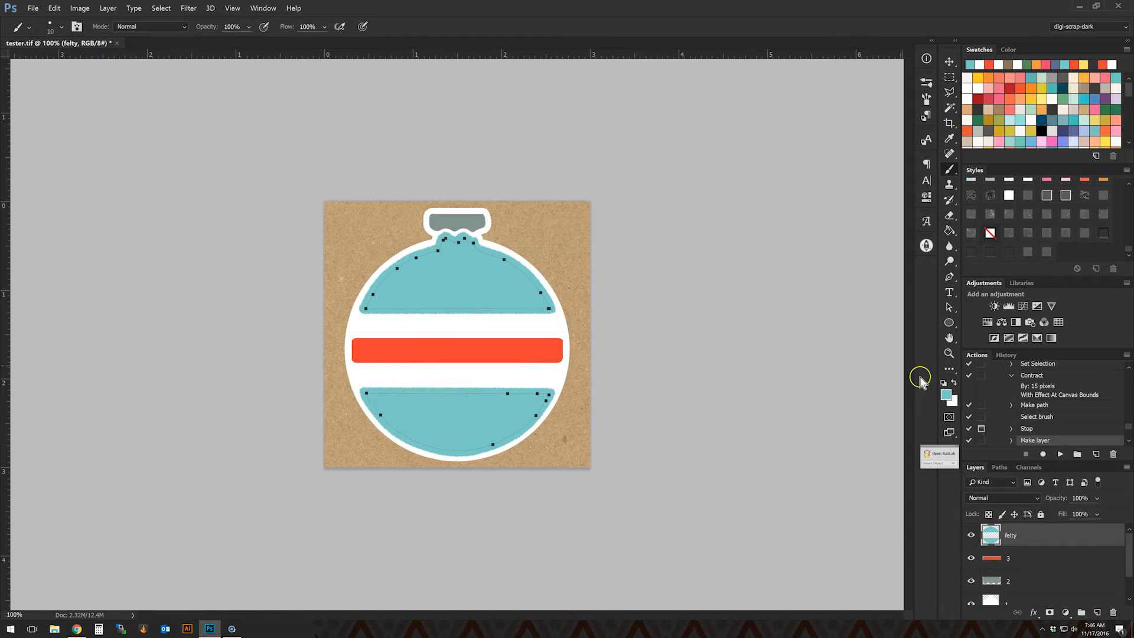
Set the foreground color to the ornament's white, #ffffff, for the teal shape's stitching.
key(i)
click(946, 394)
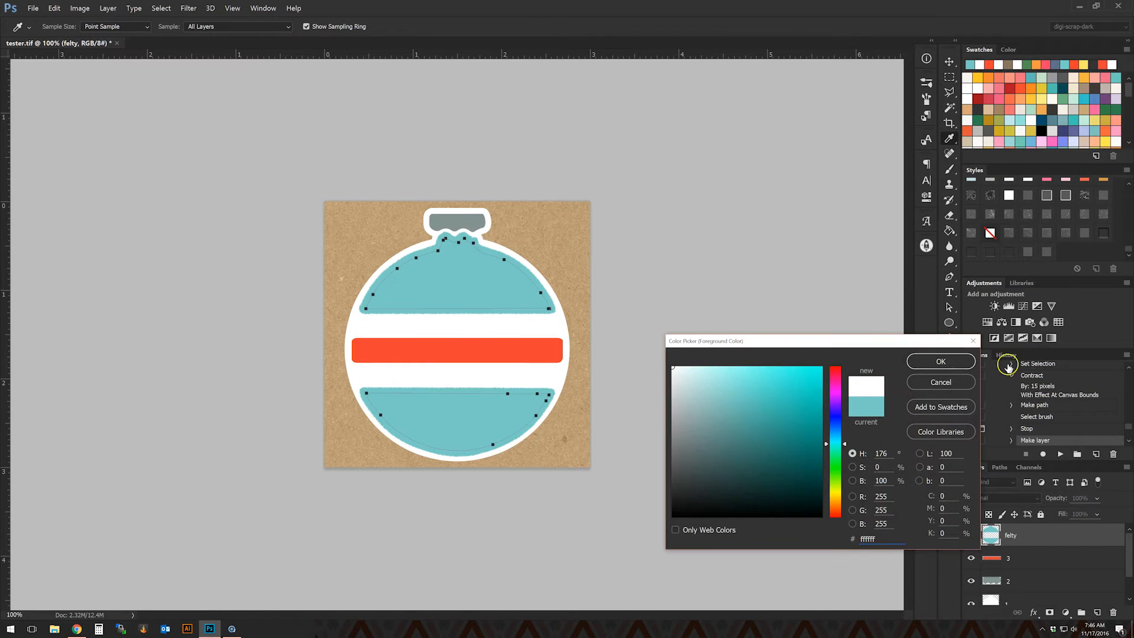
click(941, 361)
Pick the 30 px dashed stitching brush preset and resume the Edging & Stitching action through to its end.
click(924, 86)
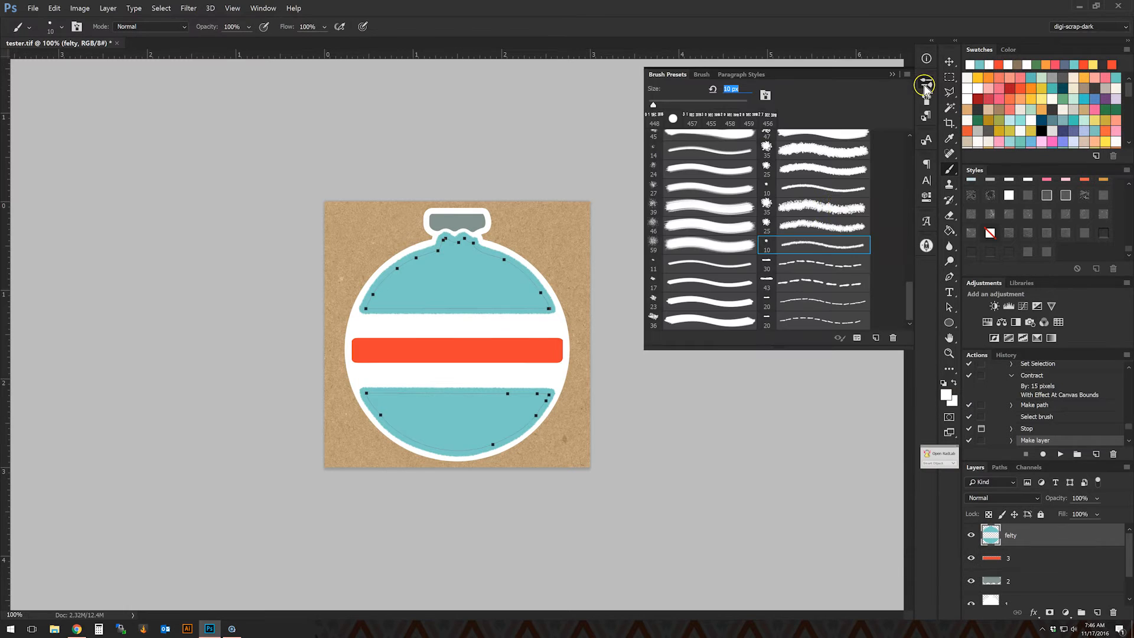
click(812, 265)
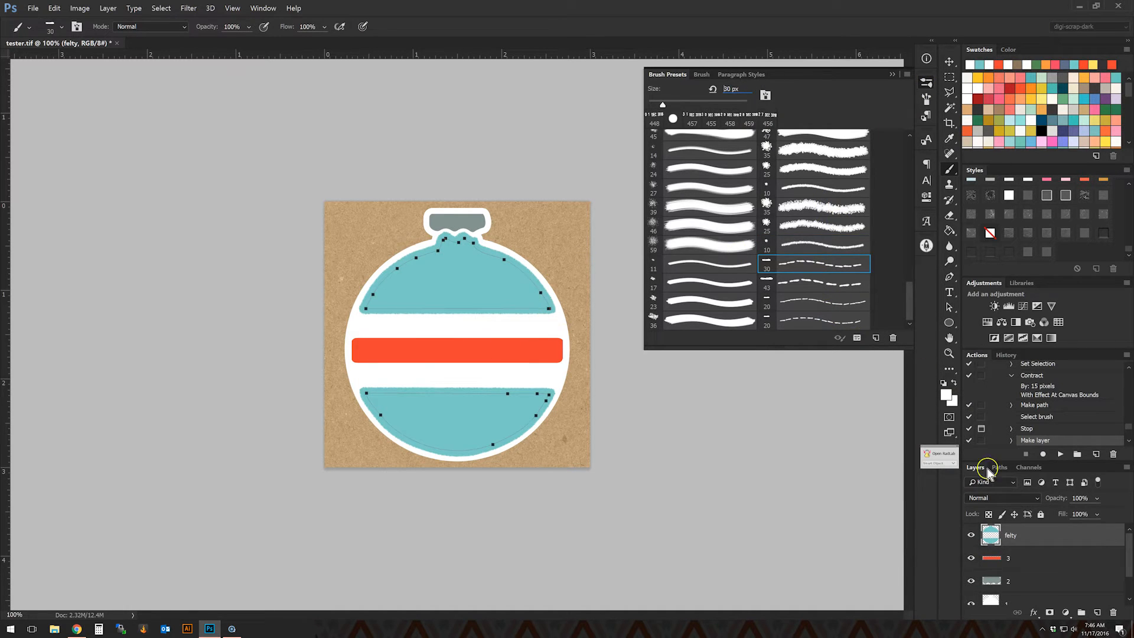
click(1060, 454)
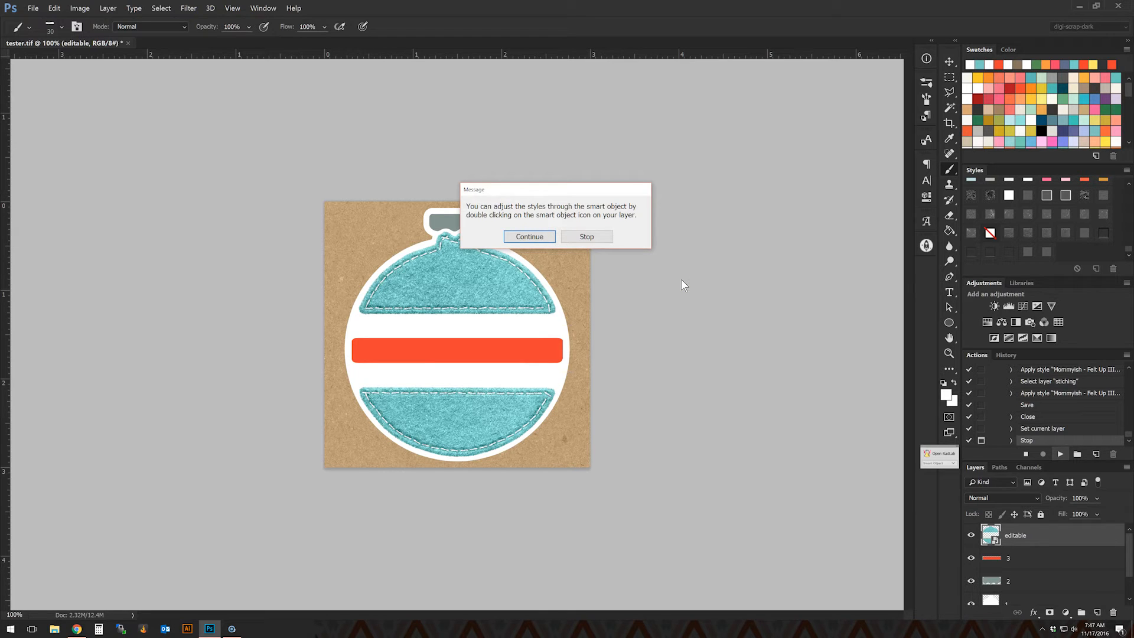
click(522, 236)
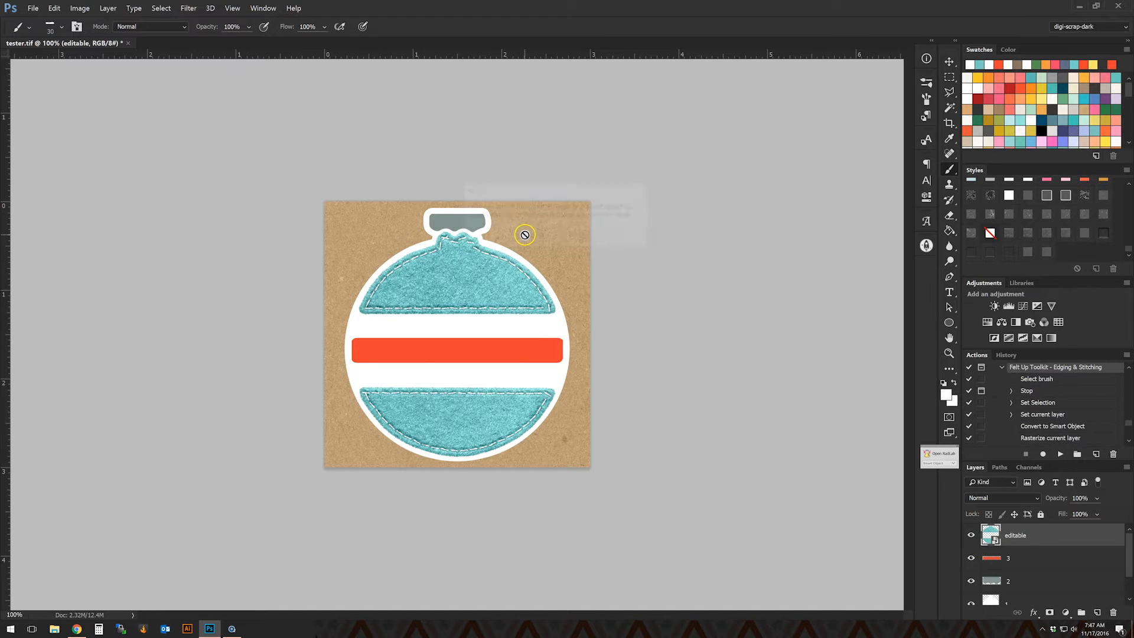
Open the editable layer's smart object and apply alternative felt styles to its felty layer one after another.
double_click(997, 542)
click(797, 404)
click(1033, 589)
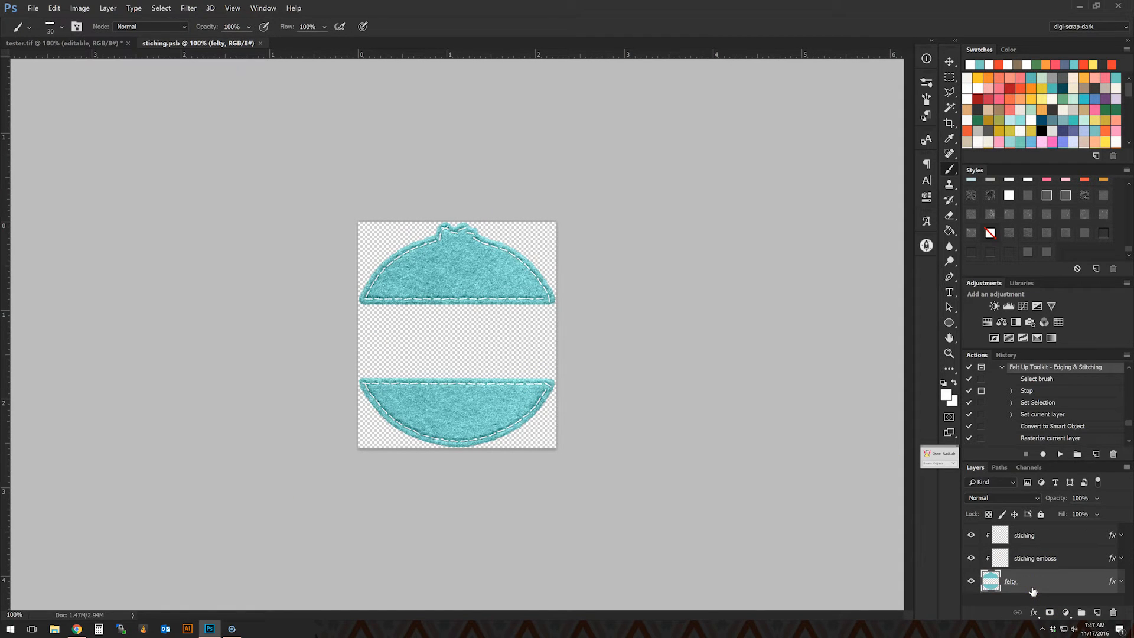
click(1029, 233)
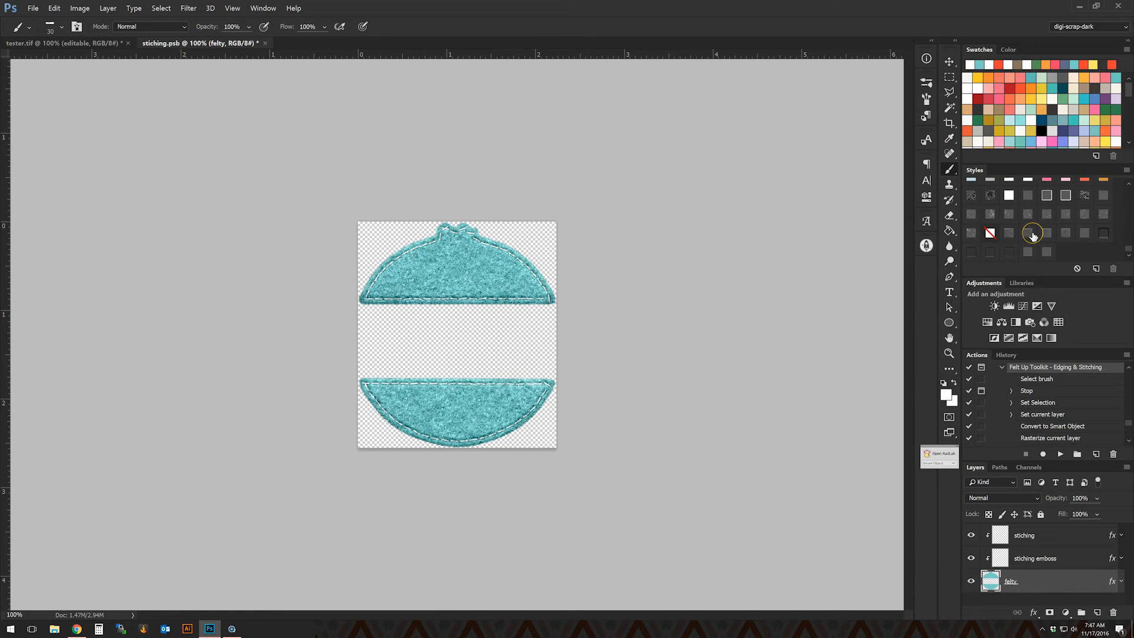
click(1047, 234)
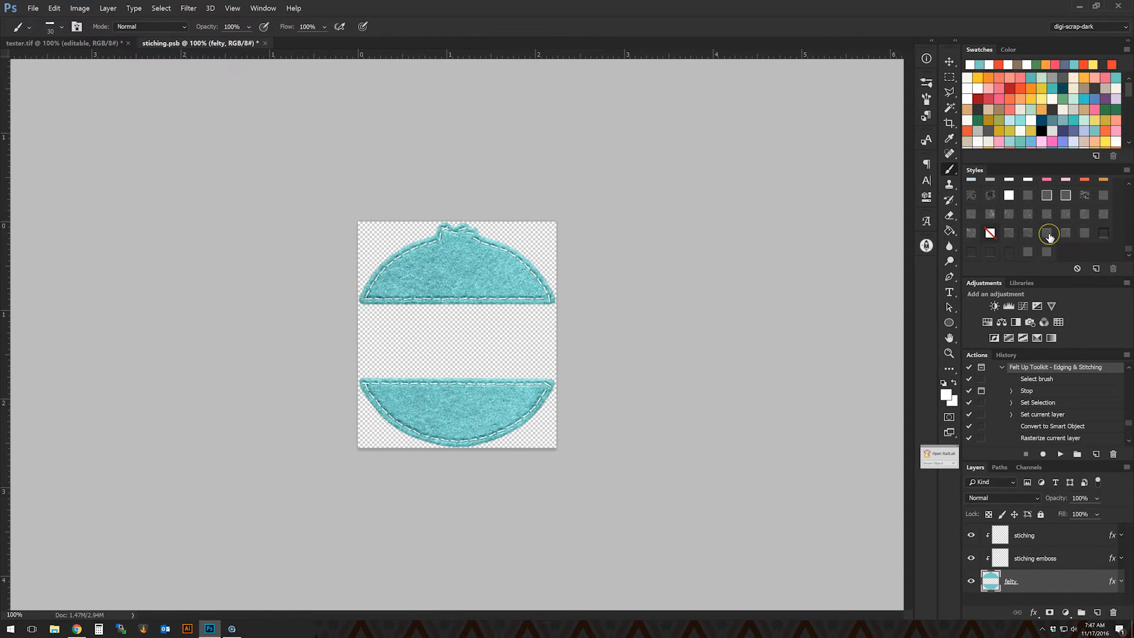
click(1064, 234)
Apply several alternative toolkit styles to the stiching emboss layer, and close stiching.psb to return to the ornament document.
click(1064, 558)
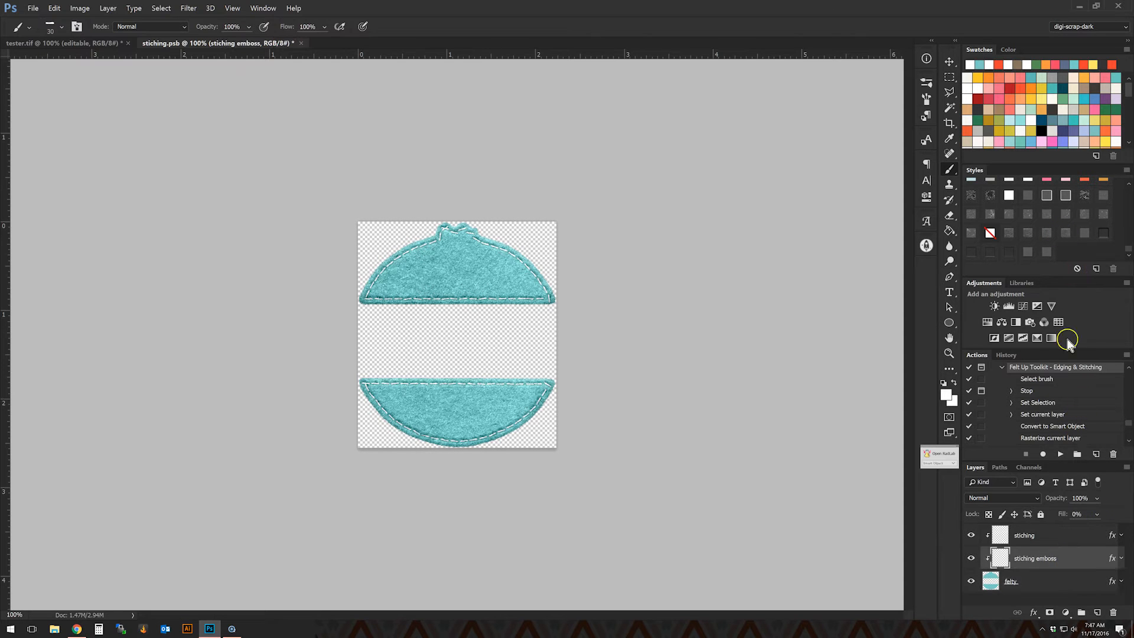
click(984, 250)
click(1096, 233)
click(1104, 235)
click(1001, 249)
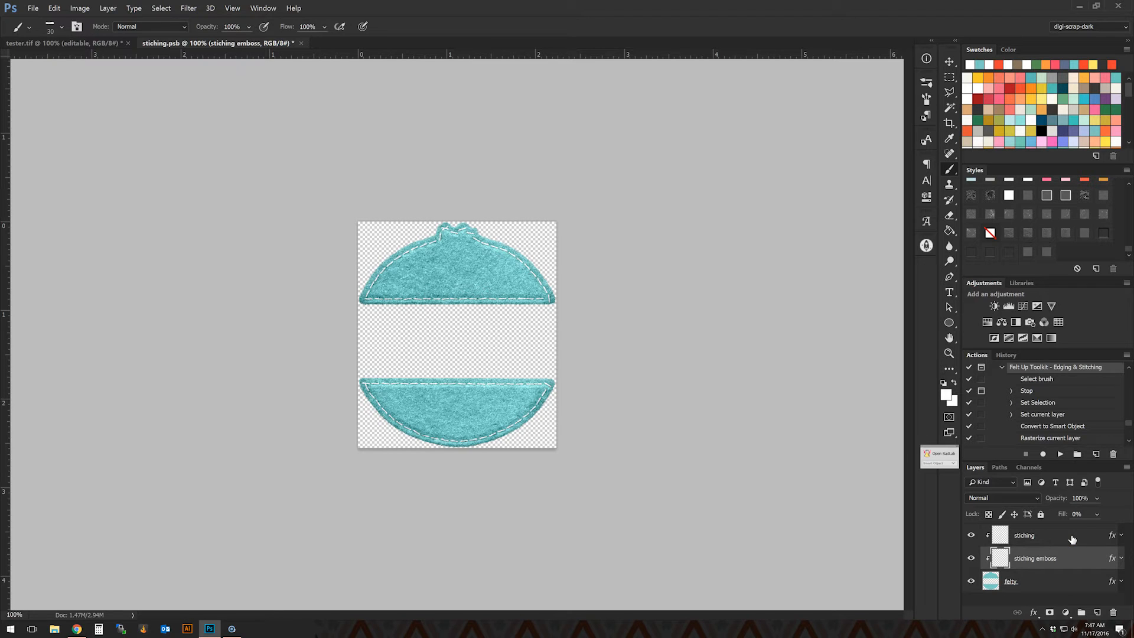
click(295, 43)
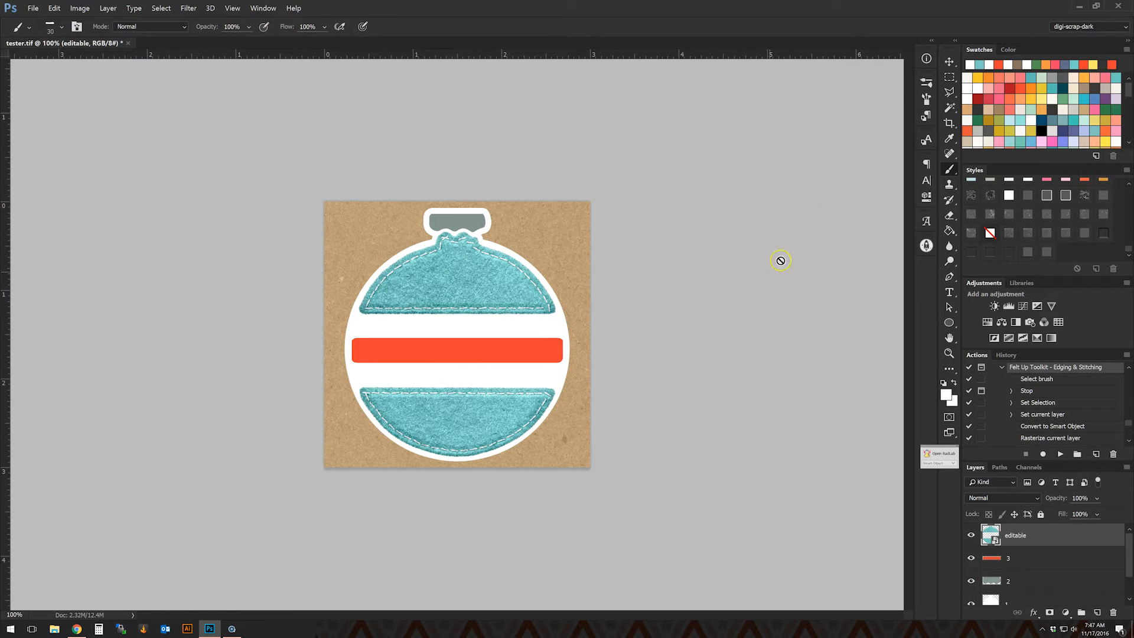
Select the red stripe layer 3 and start the Edging & Stitching action, stopping at the edging color and brush message.
click(949, 61)
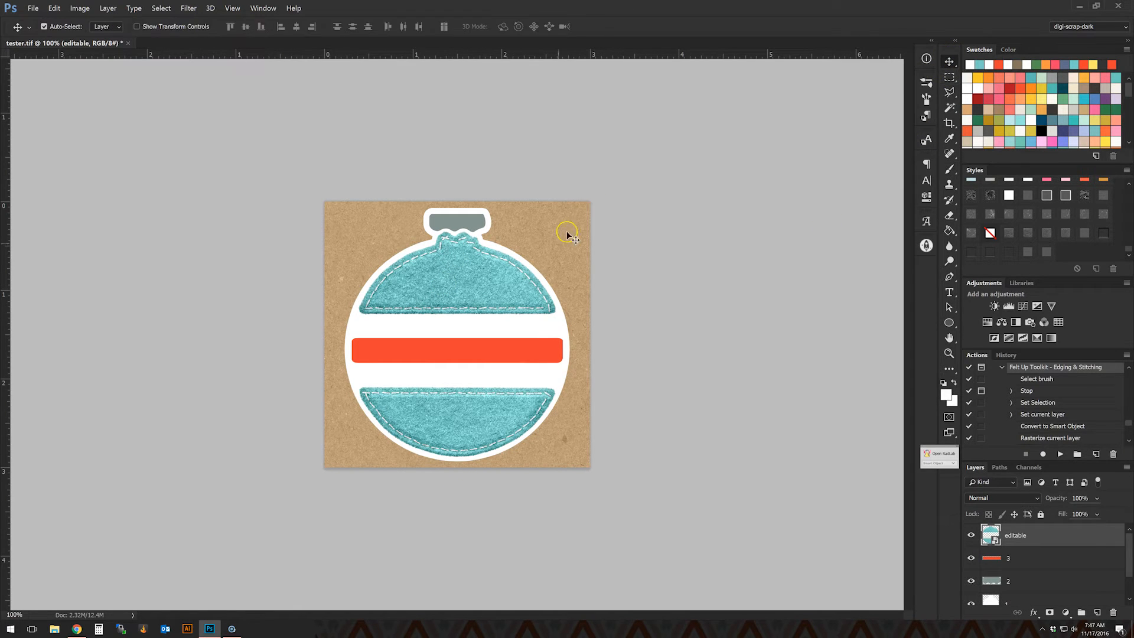
click(497, 356)
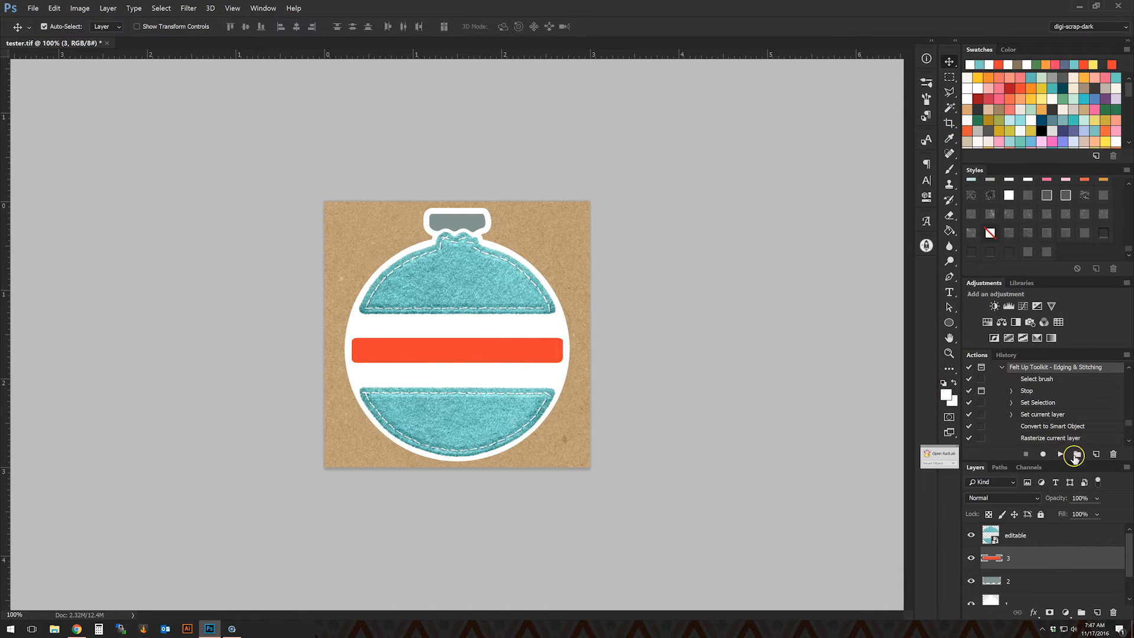
click(1060, 454)
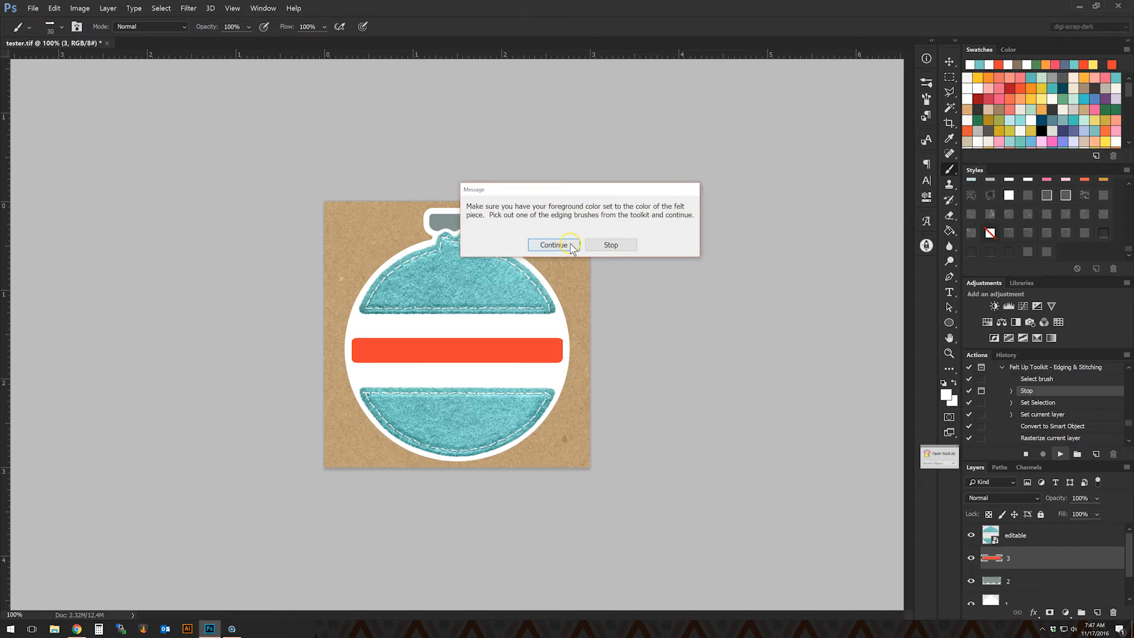
click(611, 245)
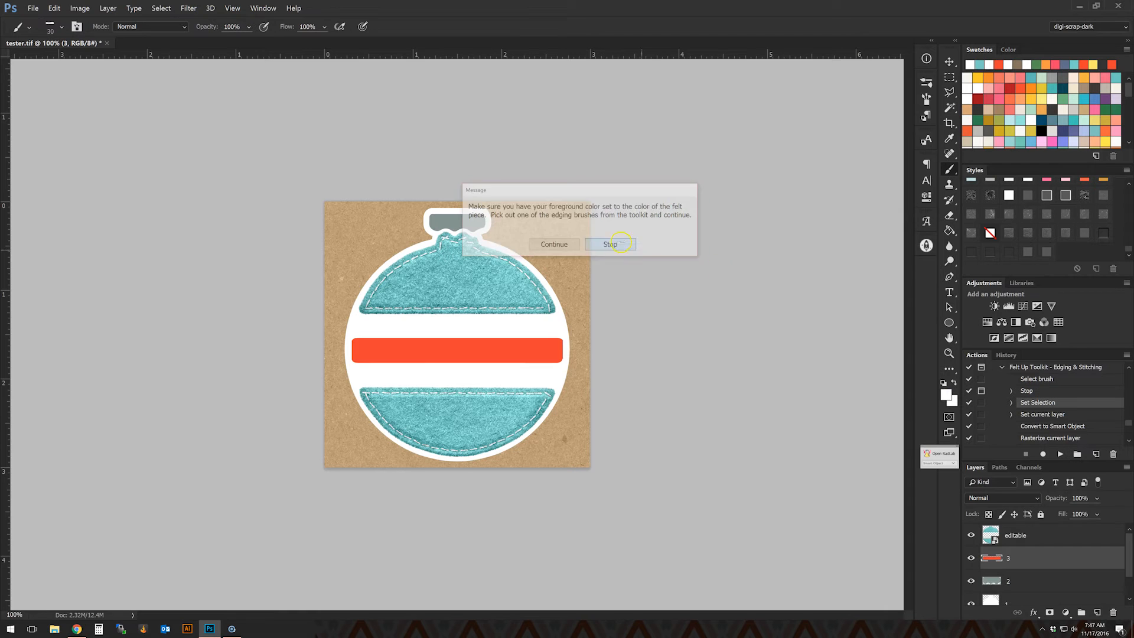
Set the foreground color to the stripe's red, #ef4133, by sampling the artwork.
click(946, 395)
click(526, 350)
click(940, 363)
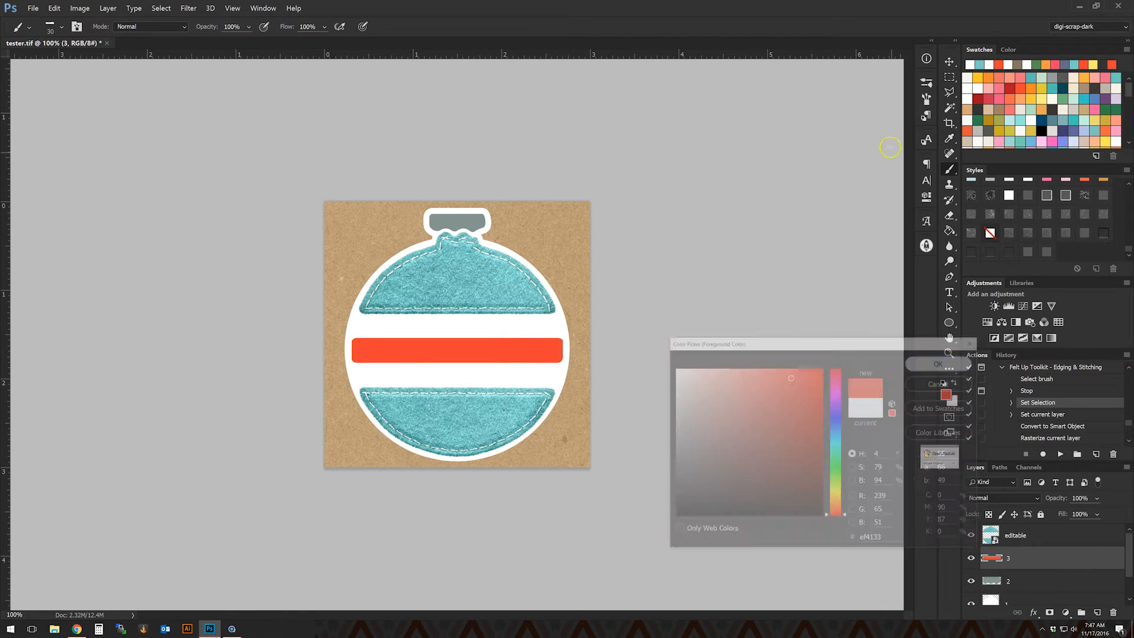
Pick the 10 px edging brush preset and resume the action on the red stripe, stopping at the stitching color and brush message.
click(928, 84)
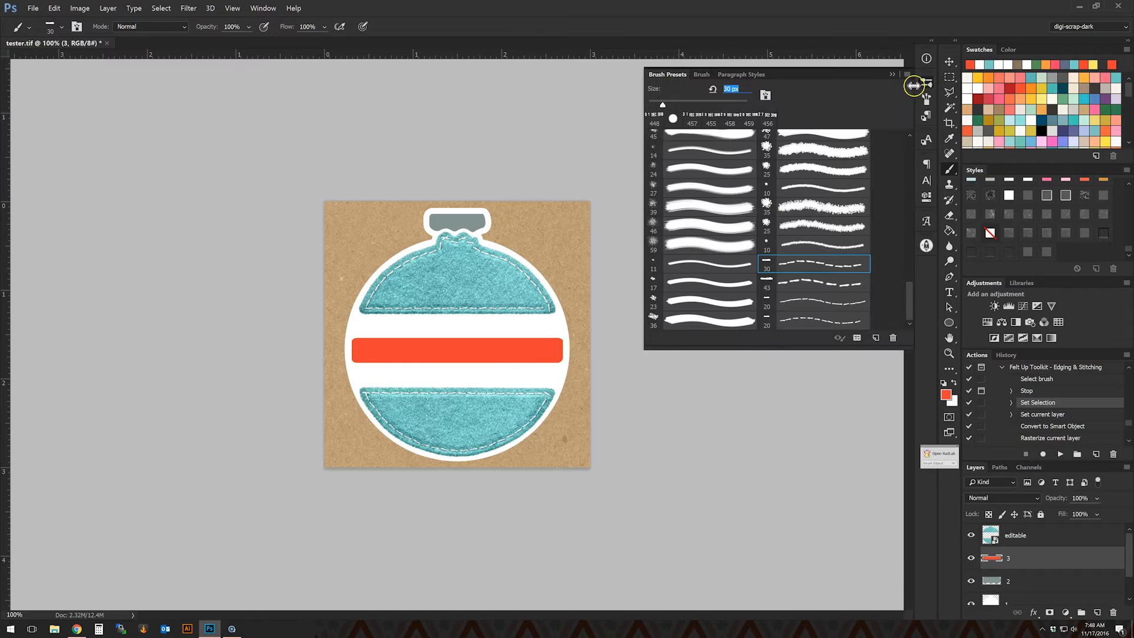
click(830, 246)
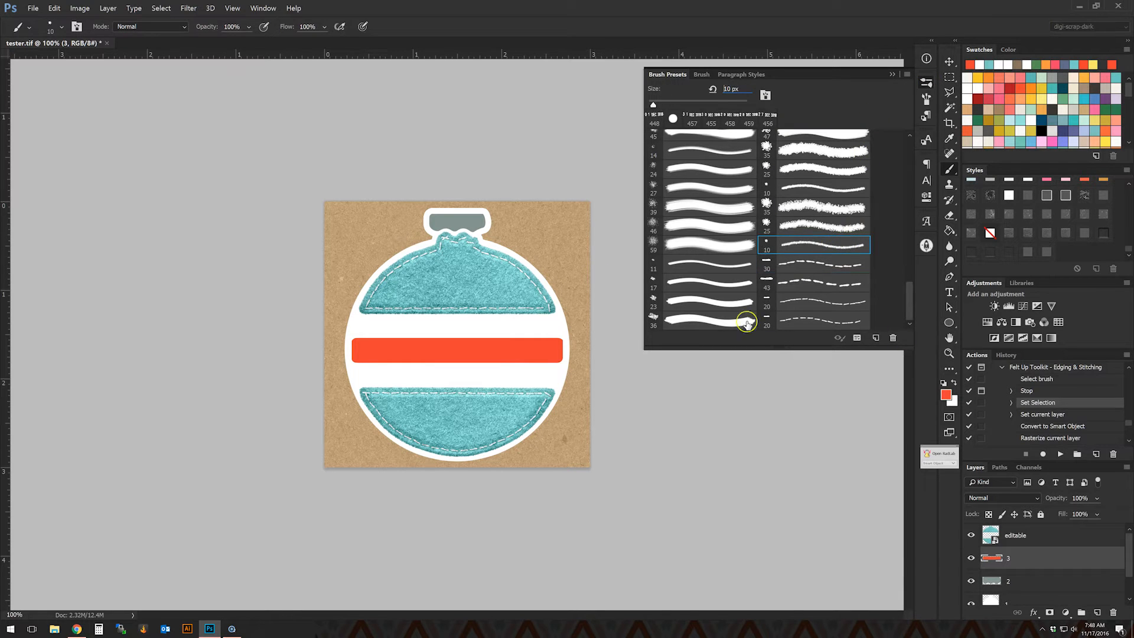
click(1061, 454)
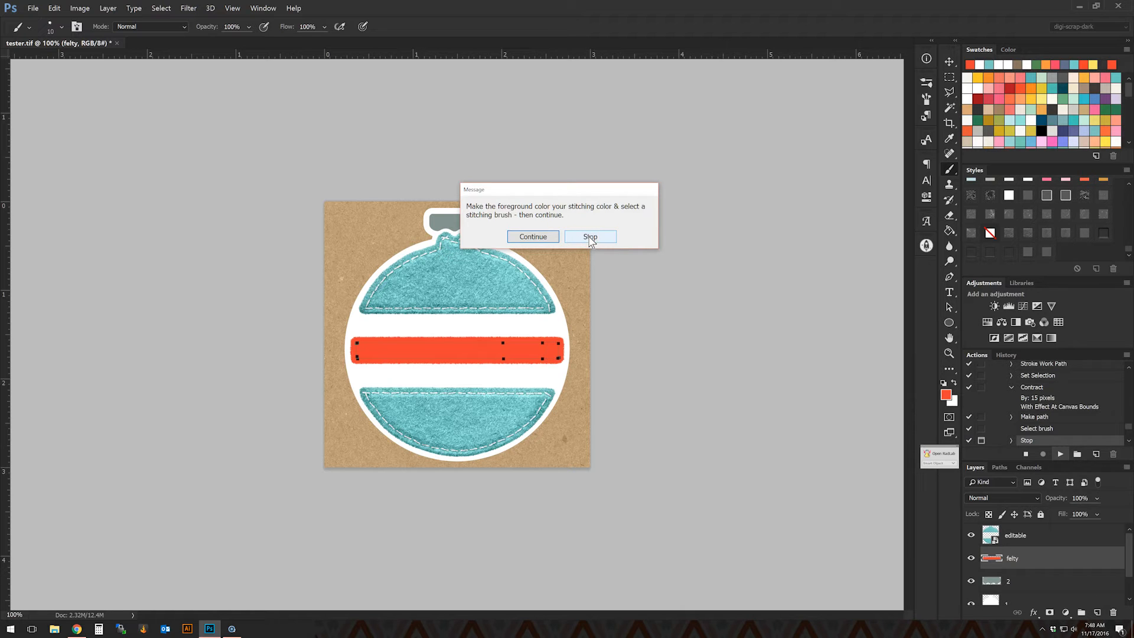
click(590, 236)
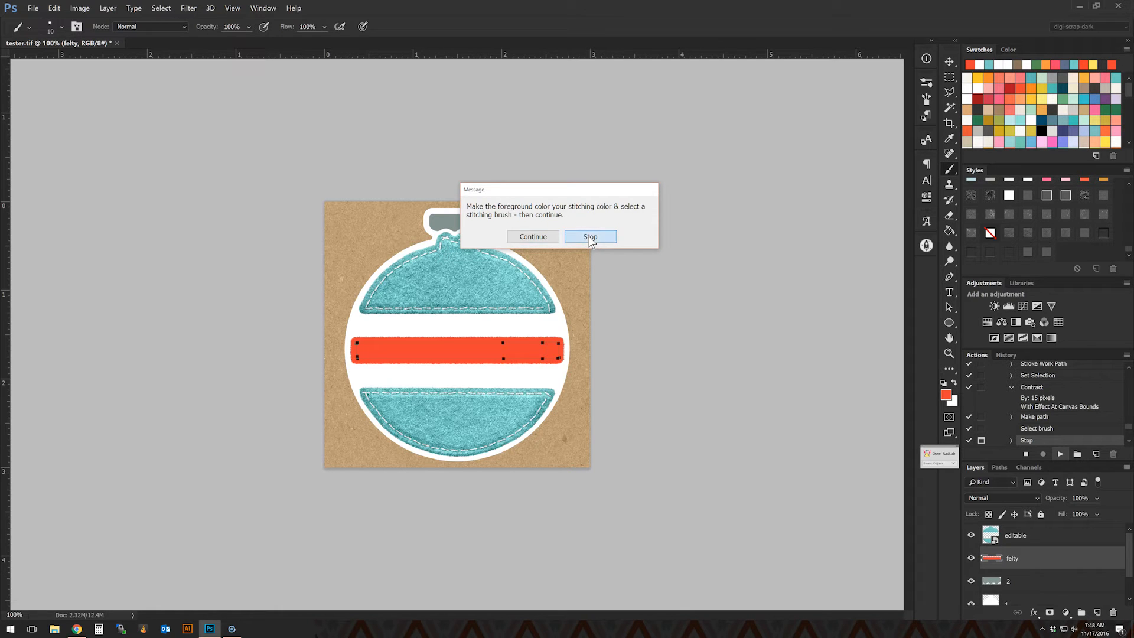
Set the foreground color to white for the stitching by sampling it from the ornament artwork.
click(946, 394)
drag(779, 402, 479, 298)
click(934, 362)
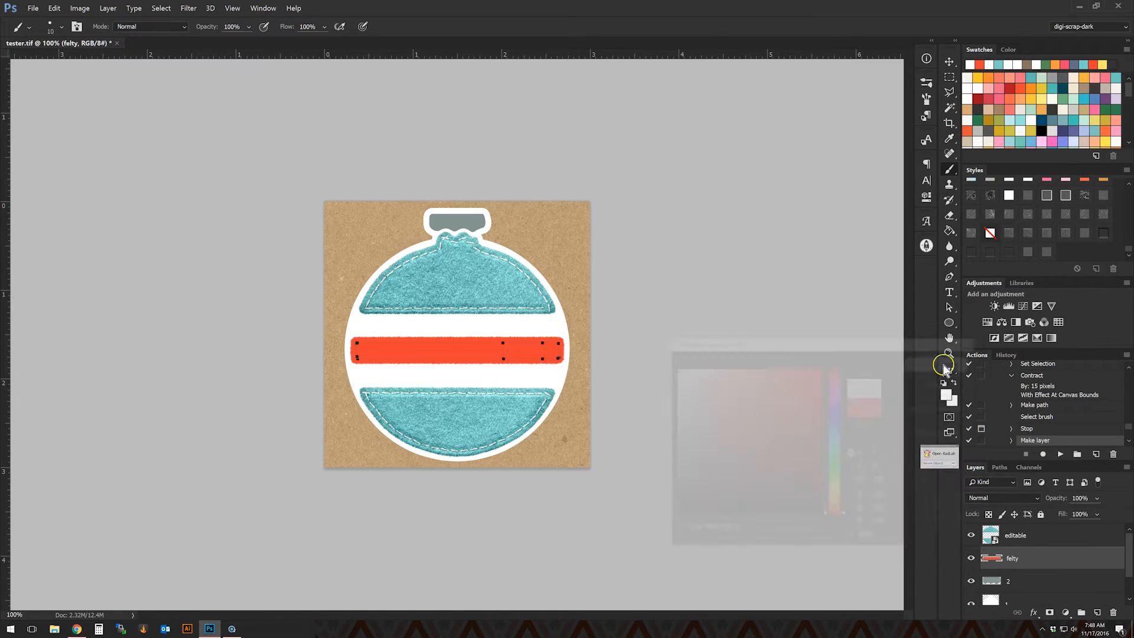
Pick the dashed 20 px stitching brush preset and resume the Edging & Stitching action on the red stripe through to its final message.
click(927, 80)
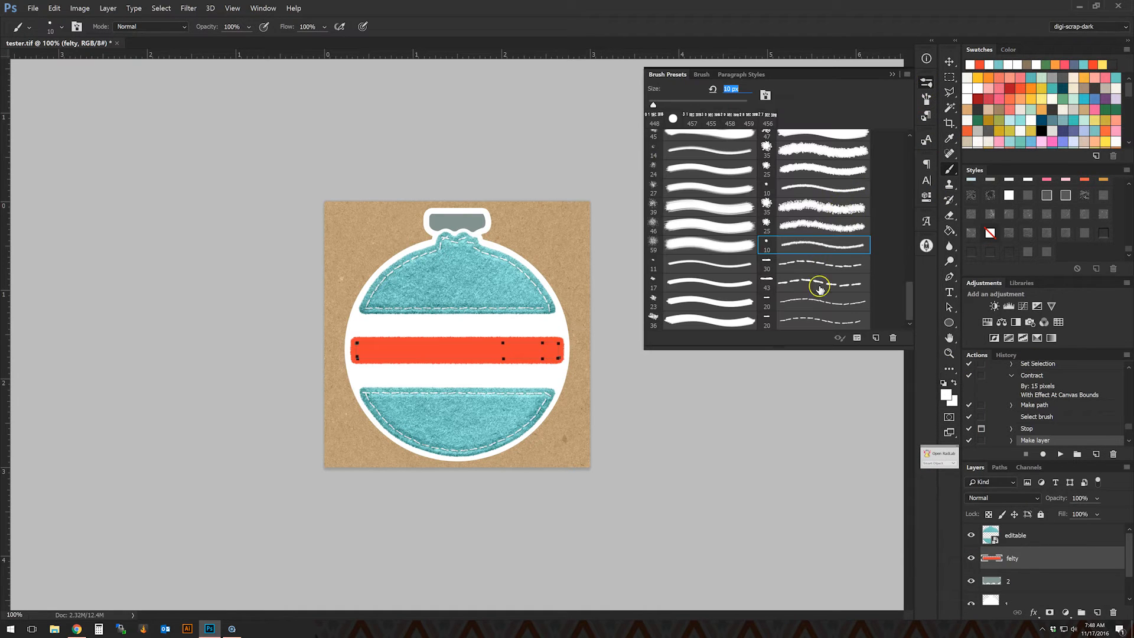
click(823, 321)
click(1060, 454)
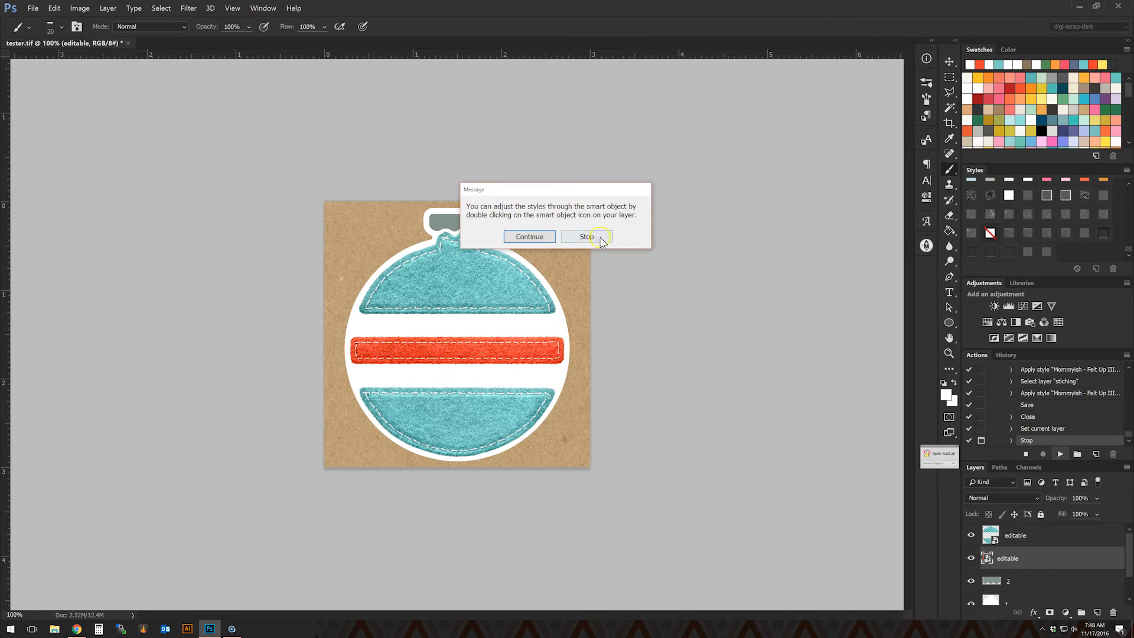
click(591, 237)
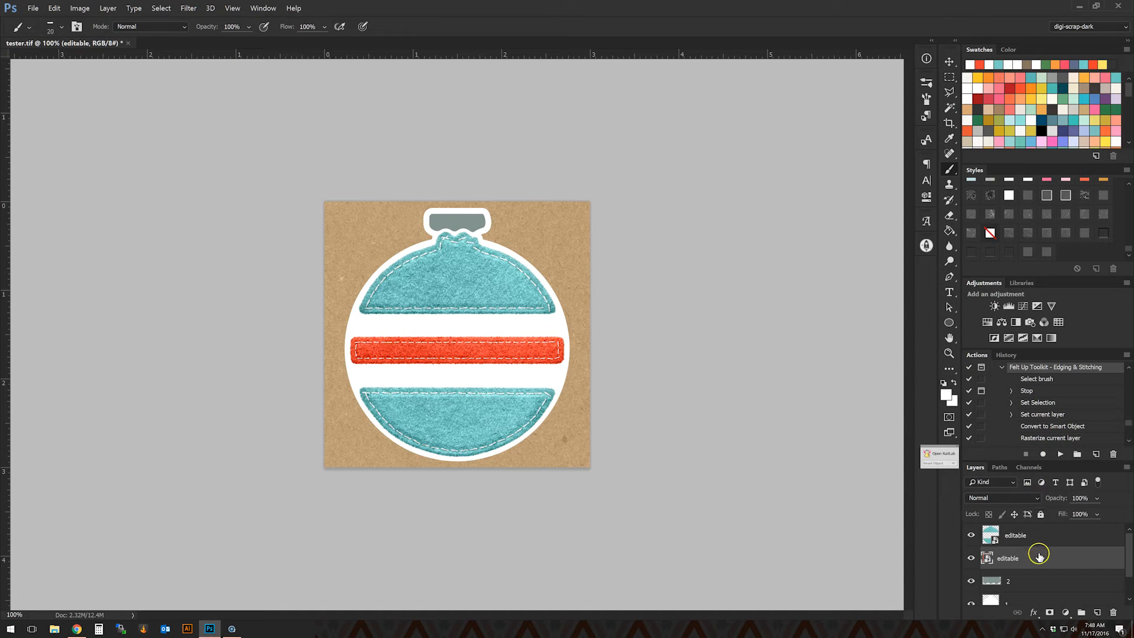
Select the white ornament base layer 1 and choose the Felt Up Toolkit - Edging action.
click(949, 61)
click(534, 381)
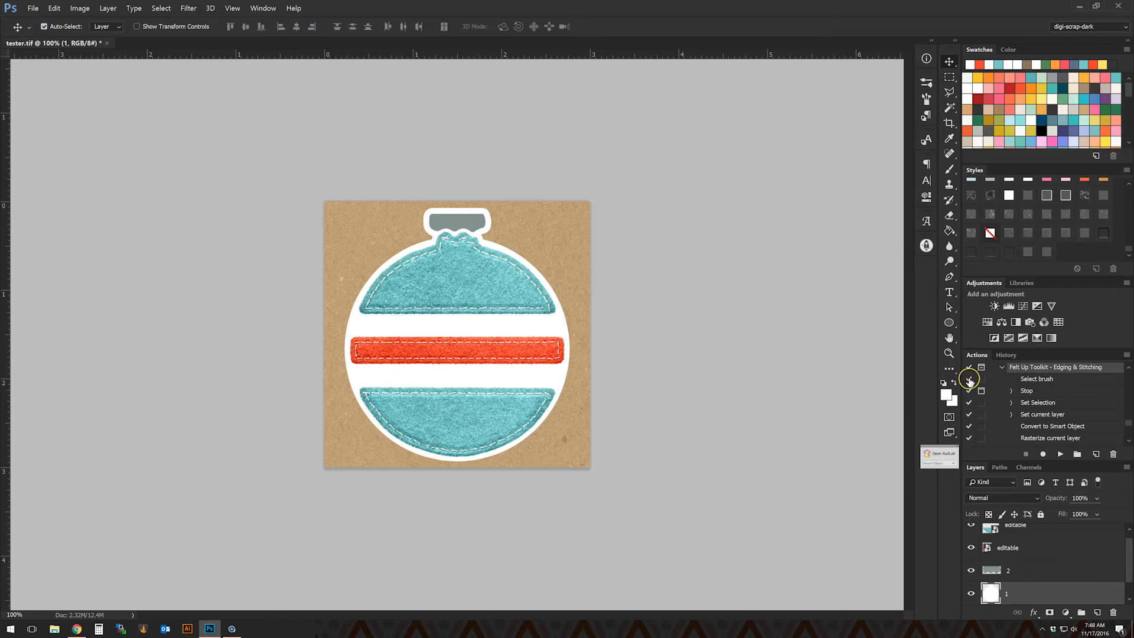
scroll(1035, 406, up, 2)
scroll(1037, 407, up, 2)
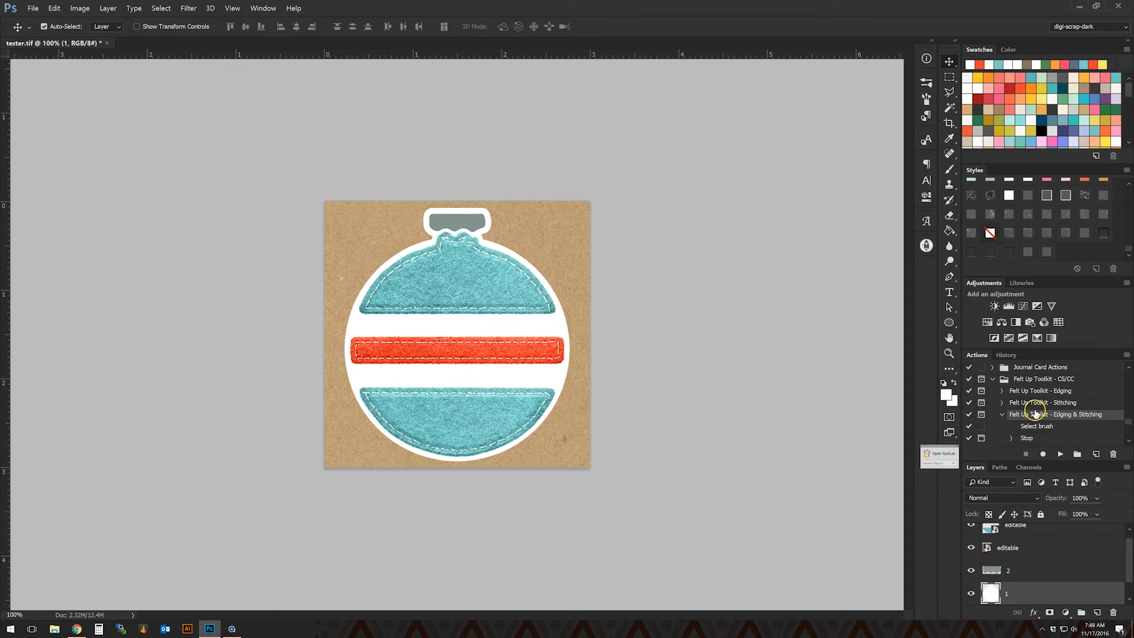
click(1054, 391)
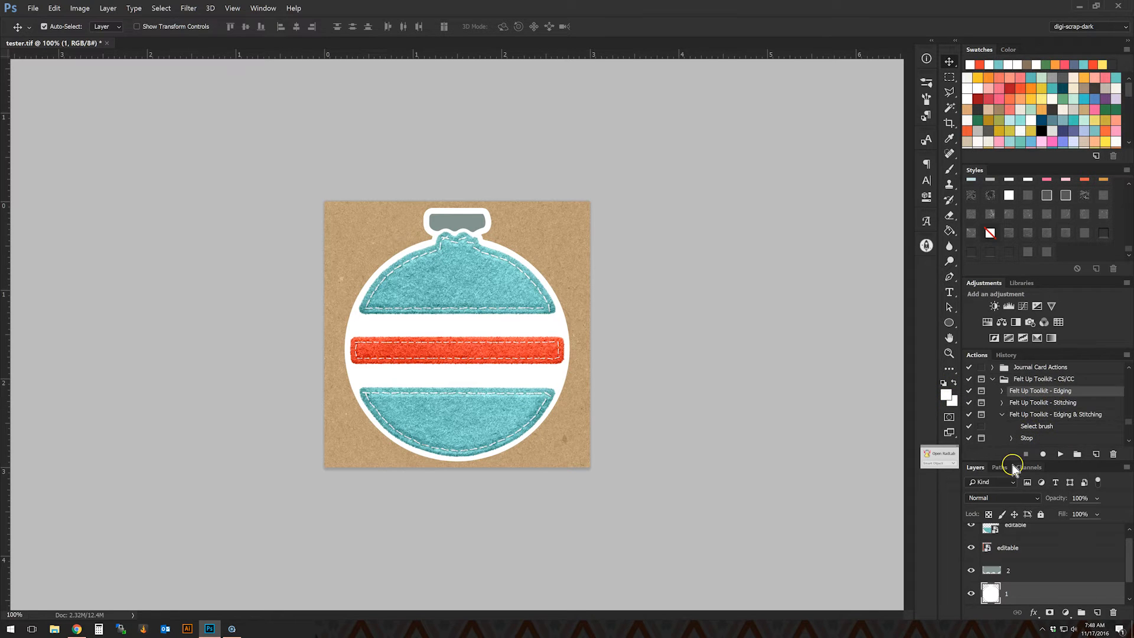
Pick the 10 px edging brush preset and run the Edging action on the white base layer.
click(949, 169)
click(927, 83)
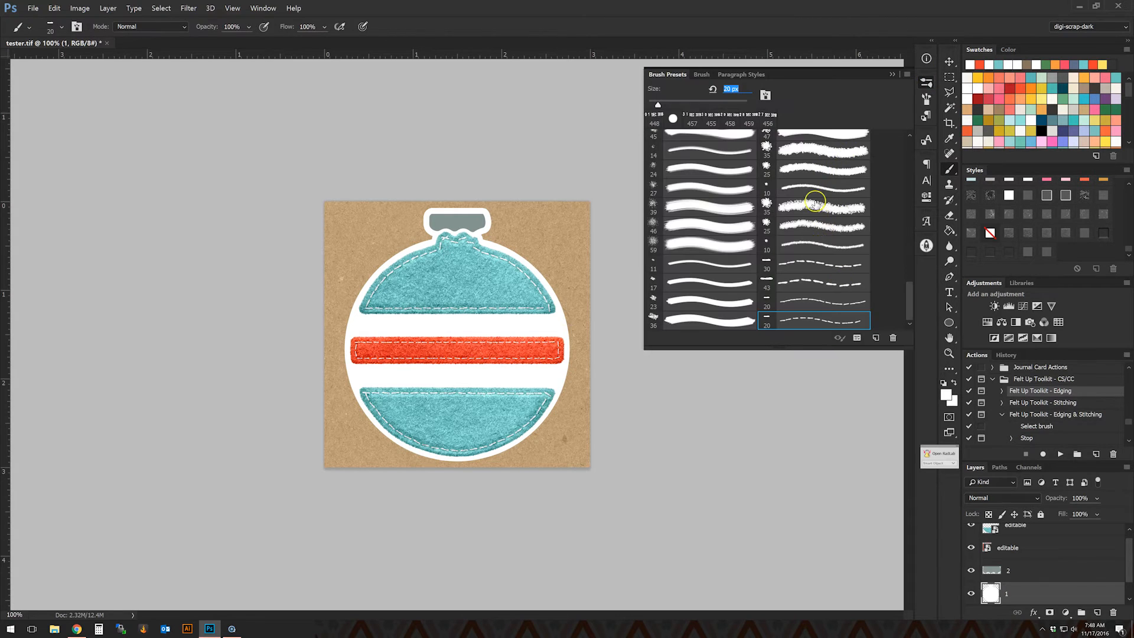
click(818, 244)
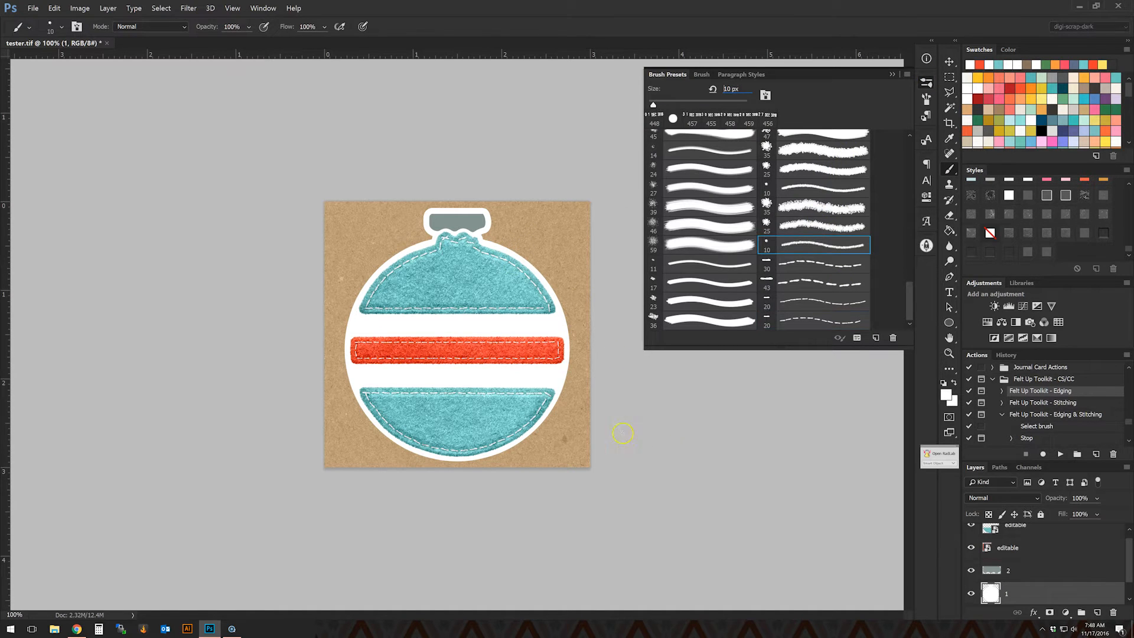
click(1060, 454)
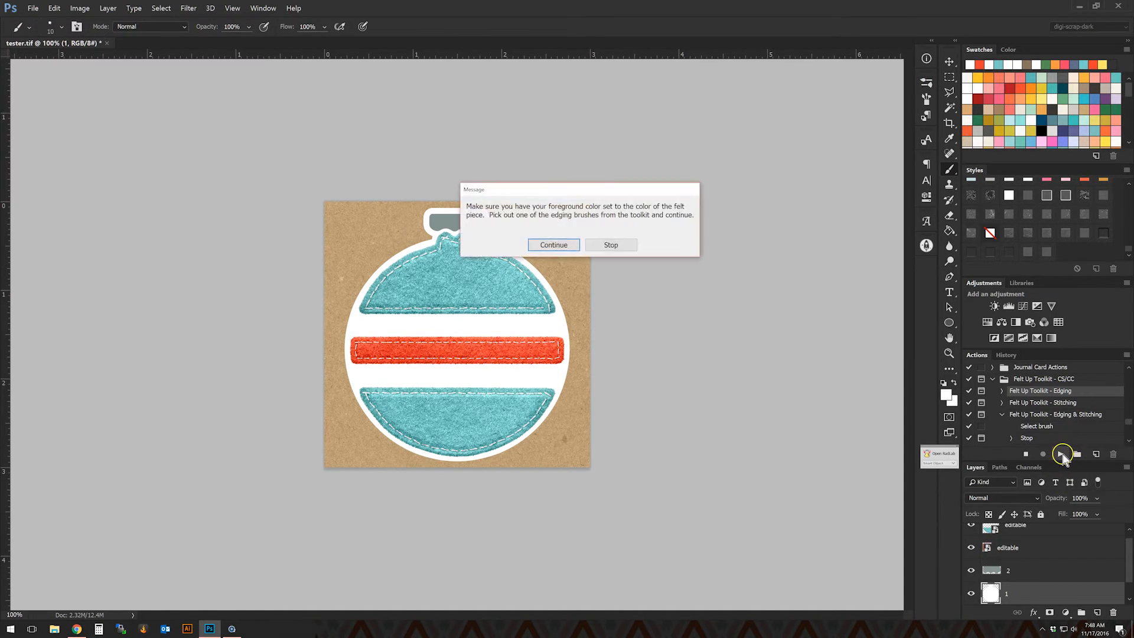
click(566, 244)
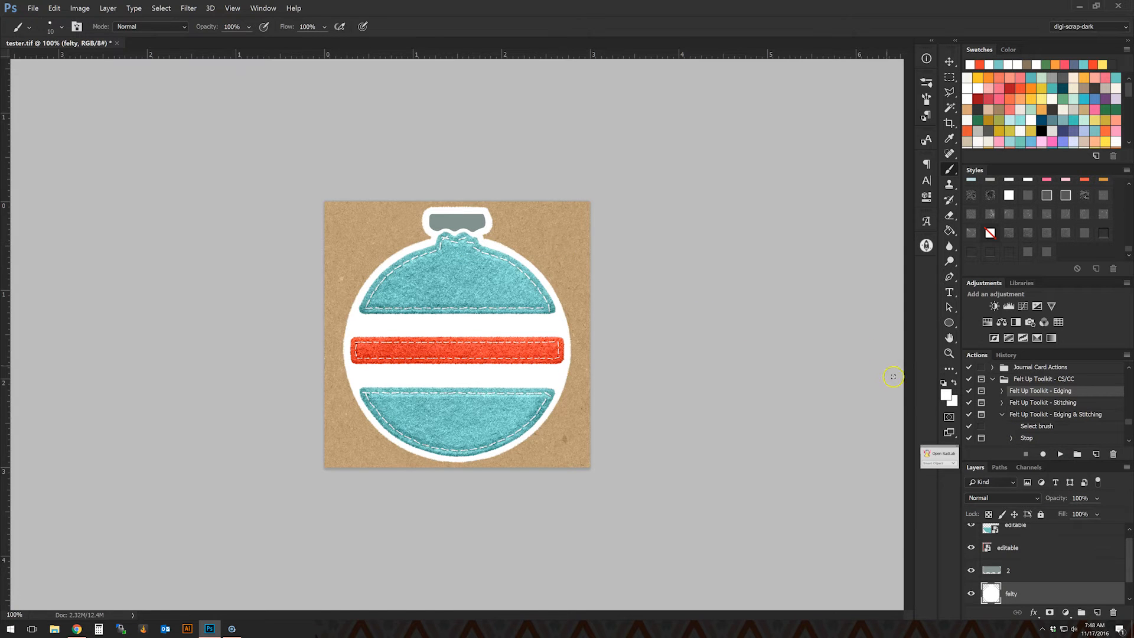
Set the foreground color to the ornament cap's gray, #82948e, by sampling the artwork.
click(946, 394)
click(464, 223)
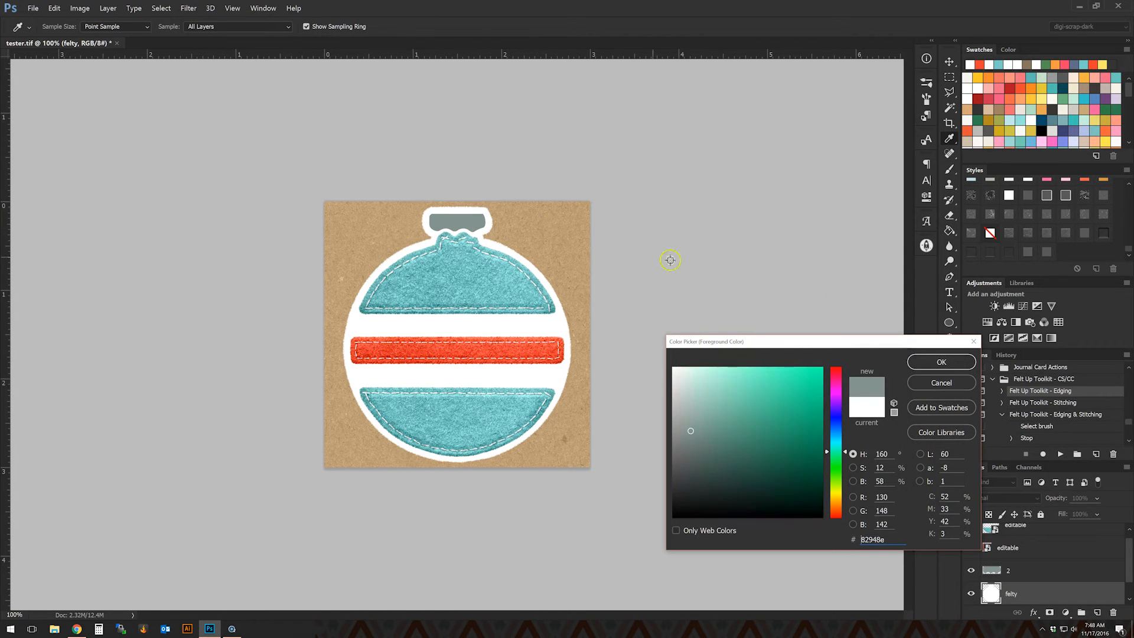
click(942, 361)
Run the Edging action in gray on the white base layer, and step back in the history to the first run's Stroke Path state.
click(1062, 454)
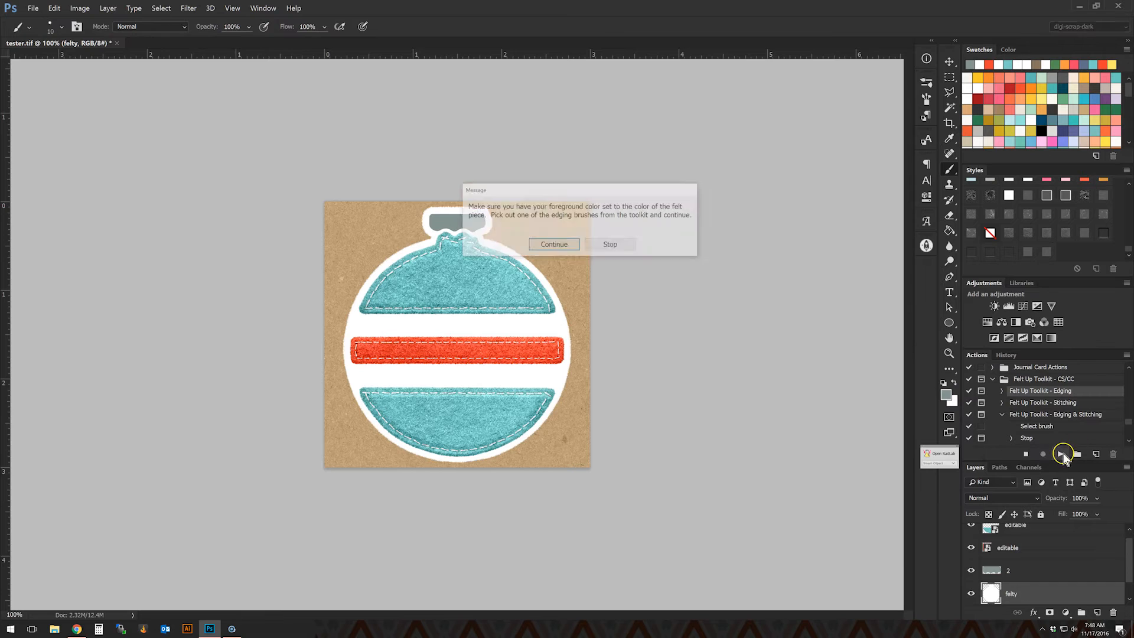
click(553, 243)
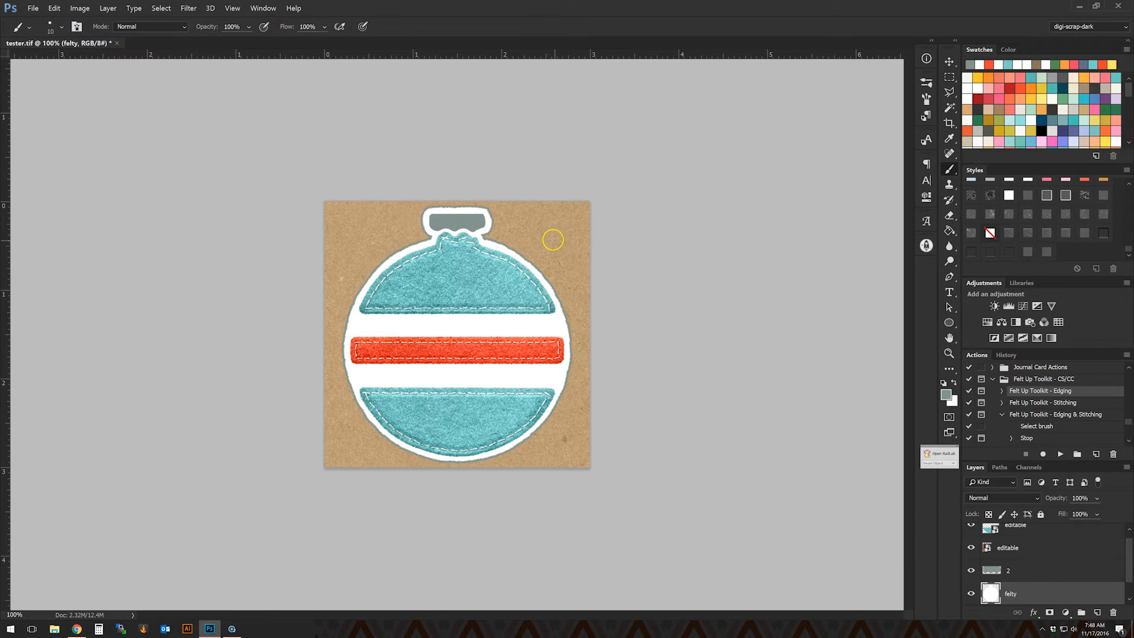
click(1007, 355)
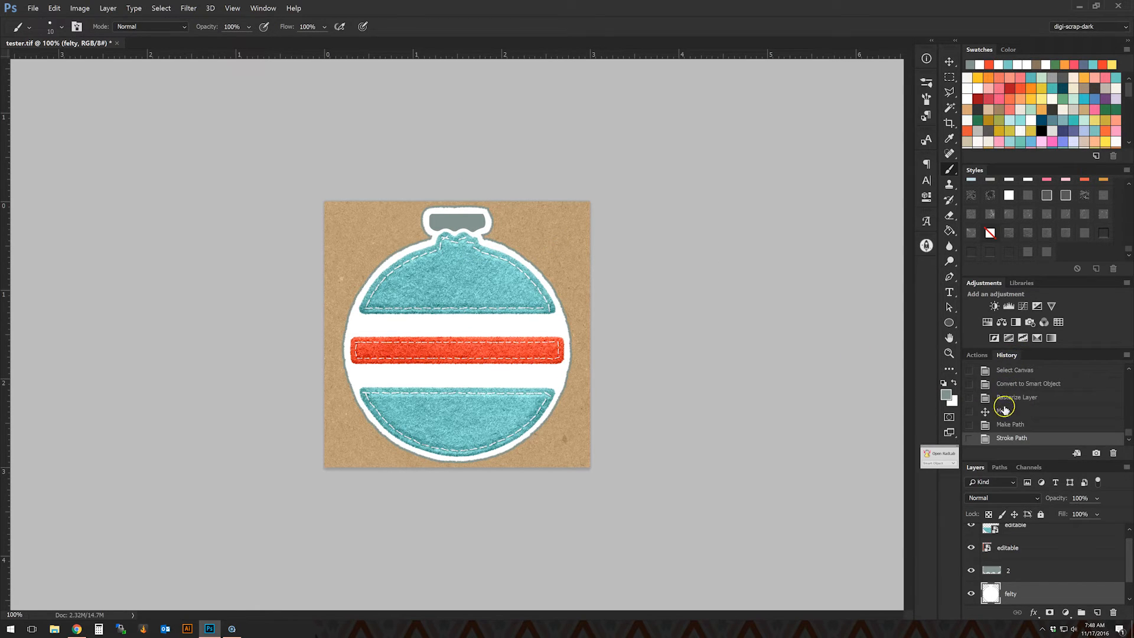
click(1006, 426)
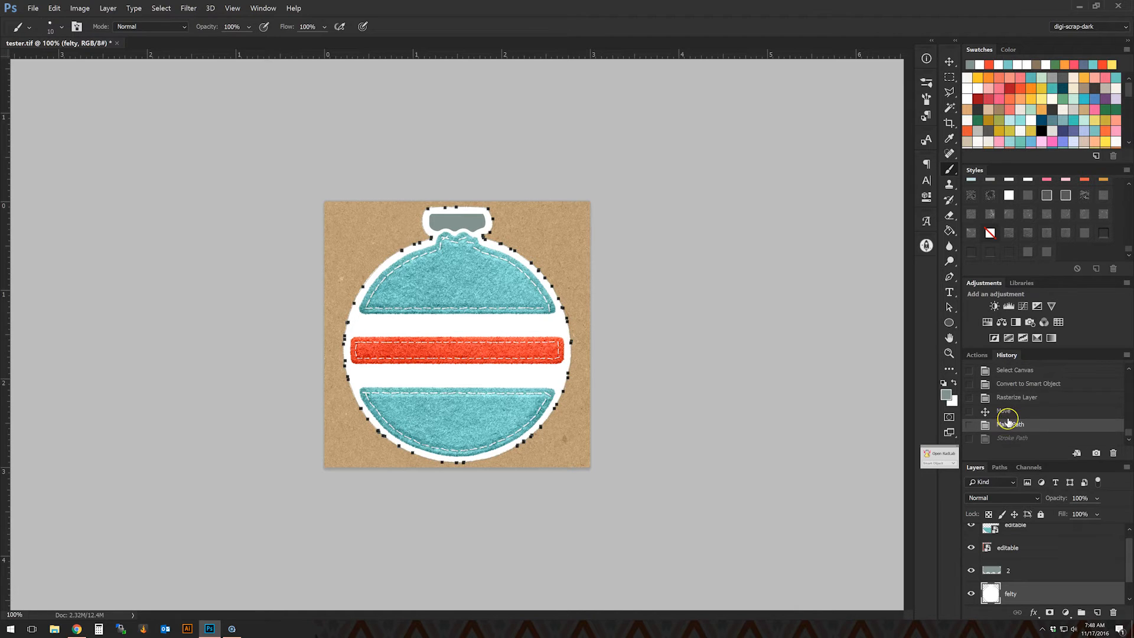
click(1024, 410)
click(1024, 396)
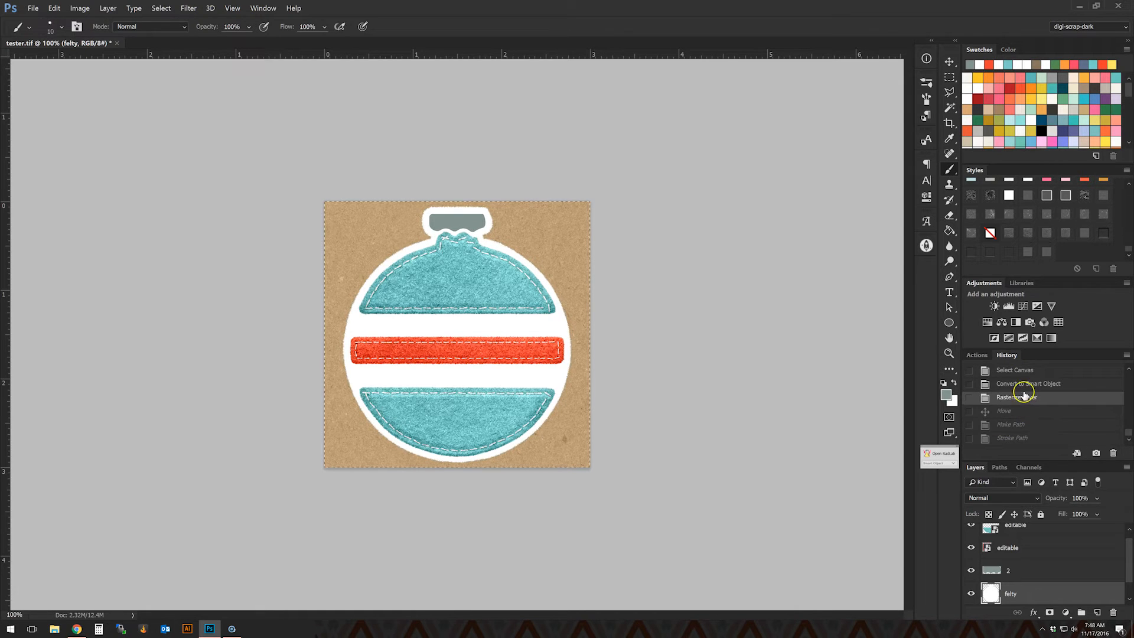
click(1025, 385)
scroll(1025, 387, up, 2)
click(1024, 391)
click(1024, 380)
scroll(1025, 385, up, 2)
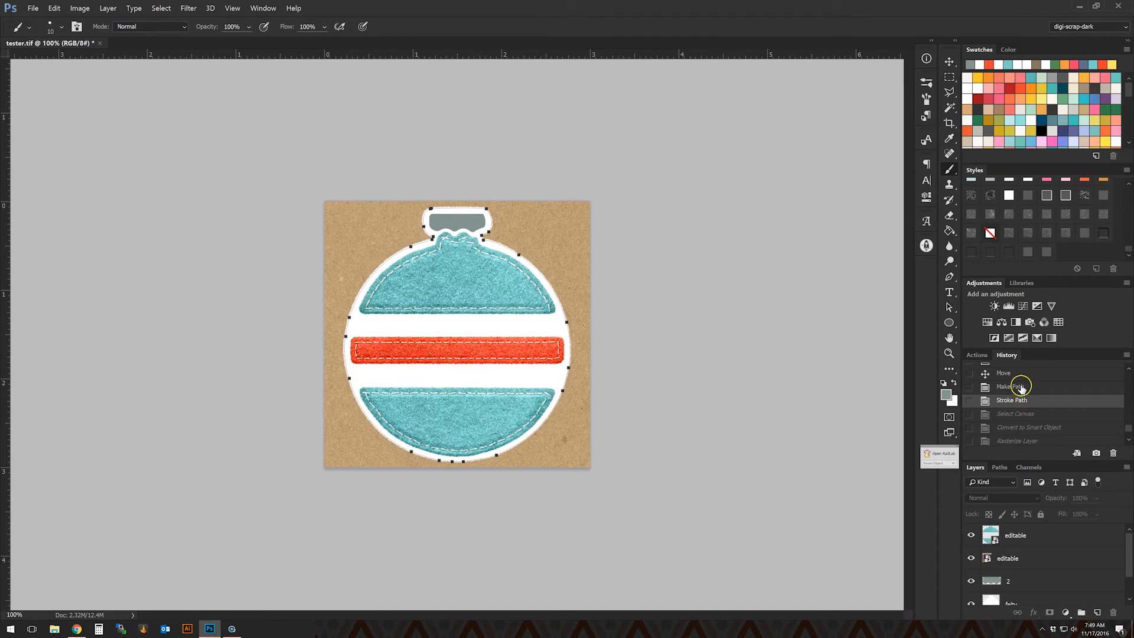
click(976, 355)
click(1006, 355)
scroll(1037, 434, up, 2)
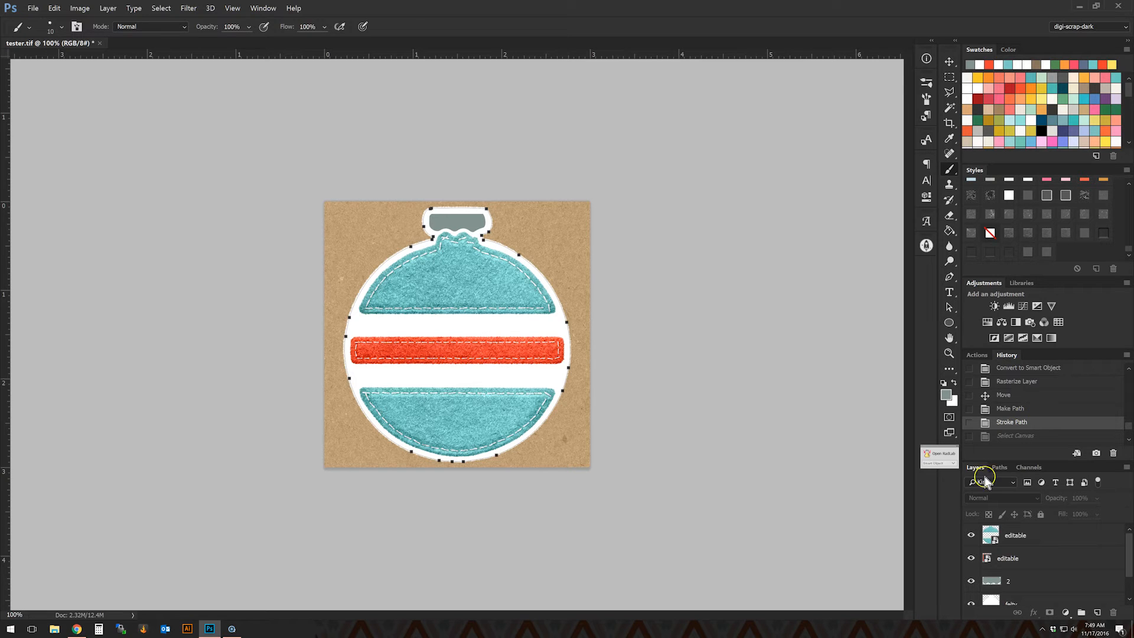
Delete the leftover work path around the ornament and return to the layer list.
click(1000, 467)
click(1022, 534)
click(1042, 485)
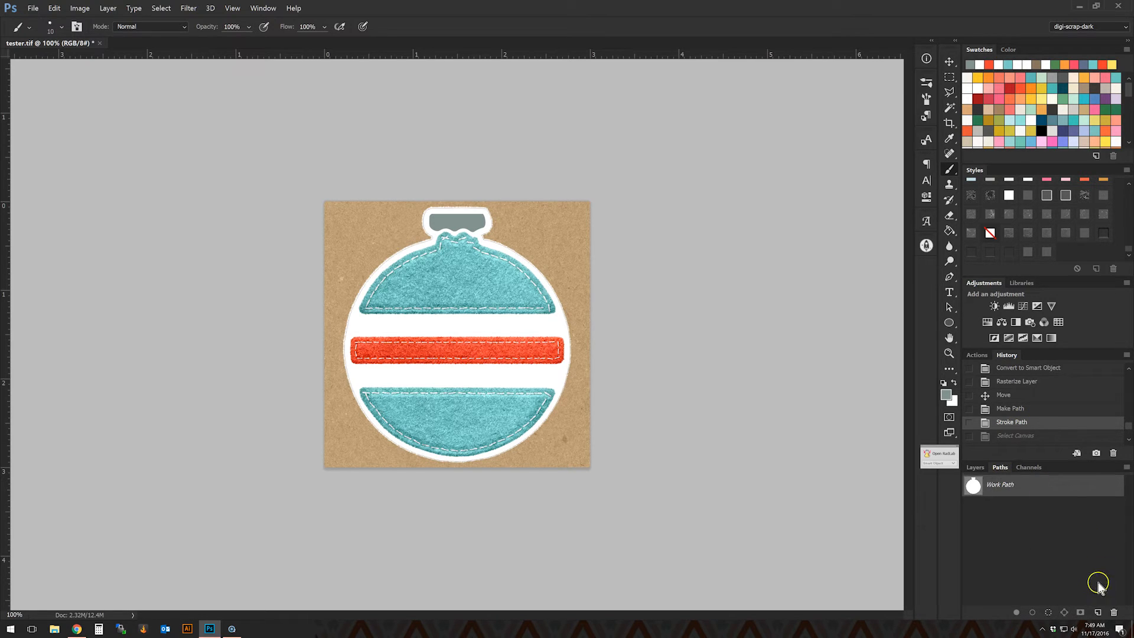
click(1116, 612)
click(517, 235)
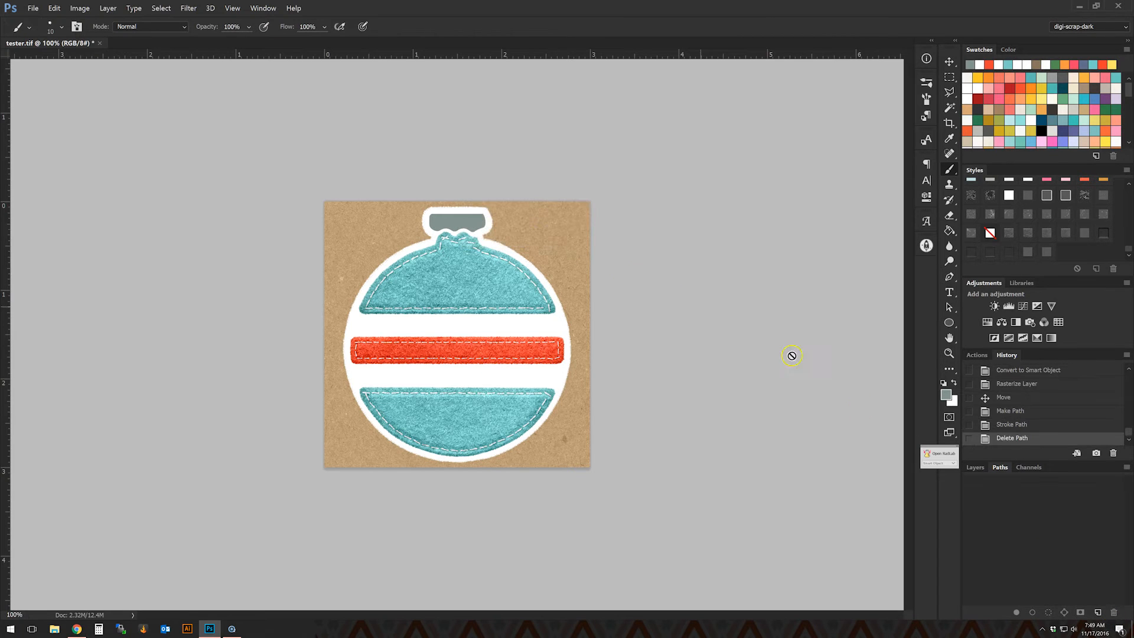
click(976, 467)
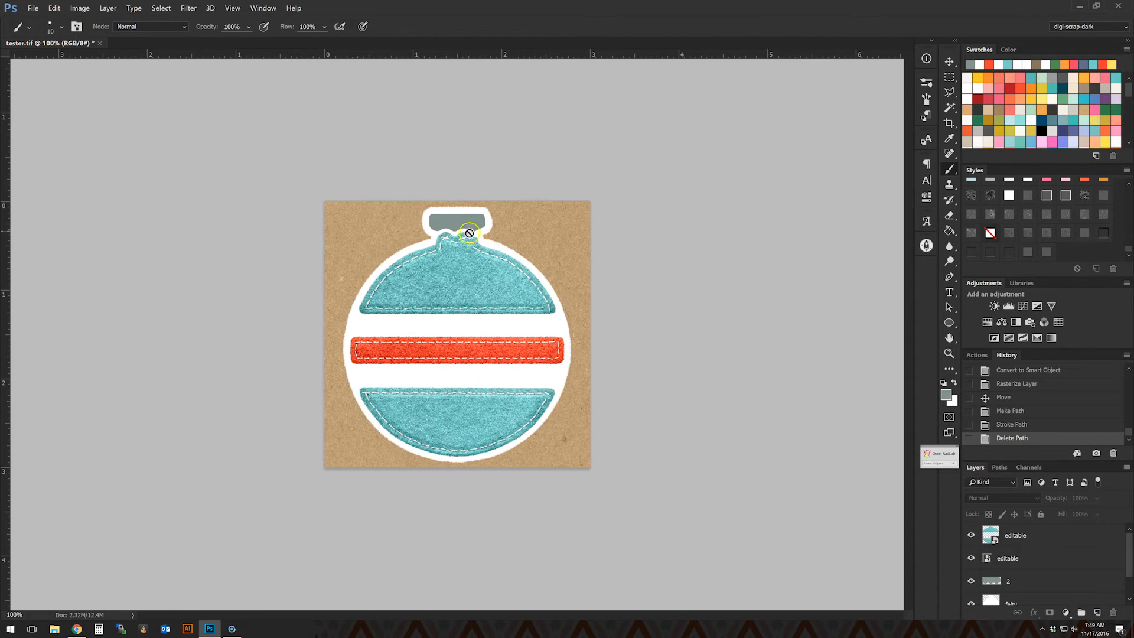
Select the gray cap layer 2 and run the Edging action on it with the 10 px edging brush.
click(948, 61)
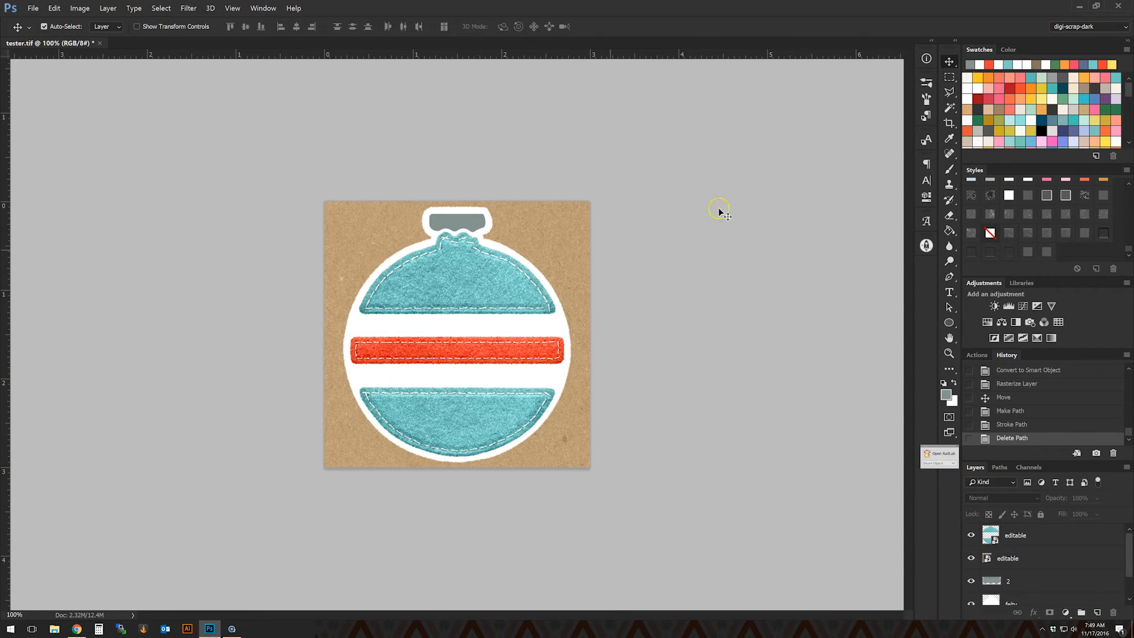
click(450, 222)
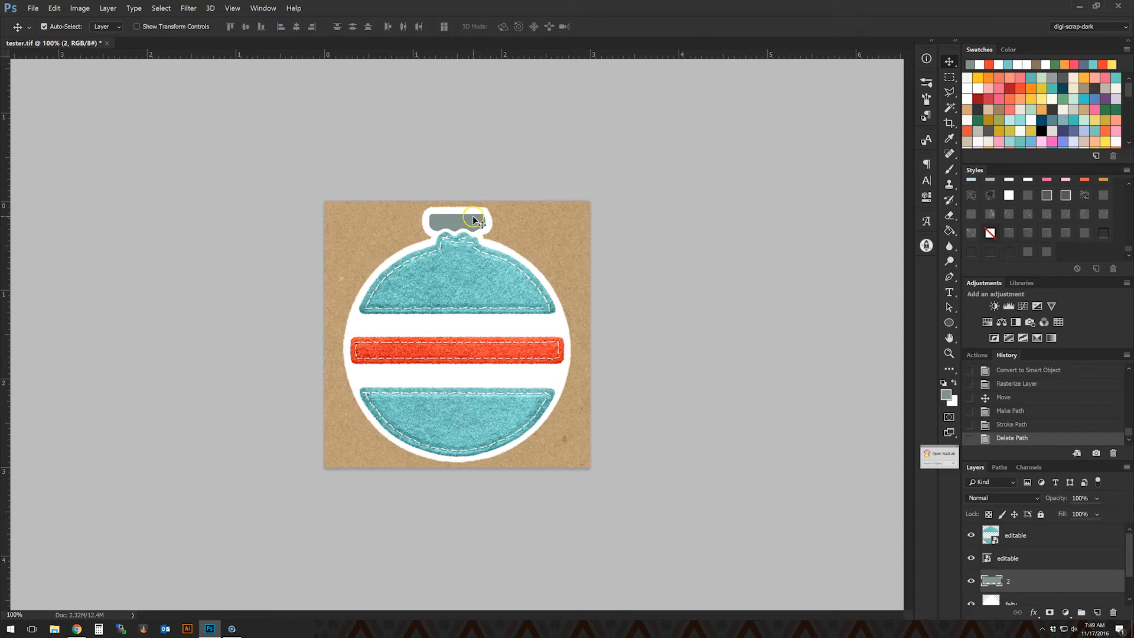
click(949, 169)
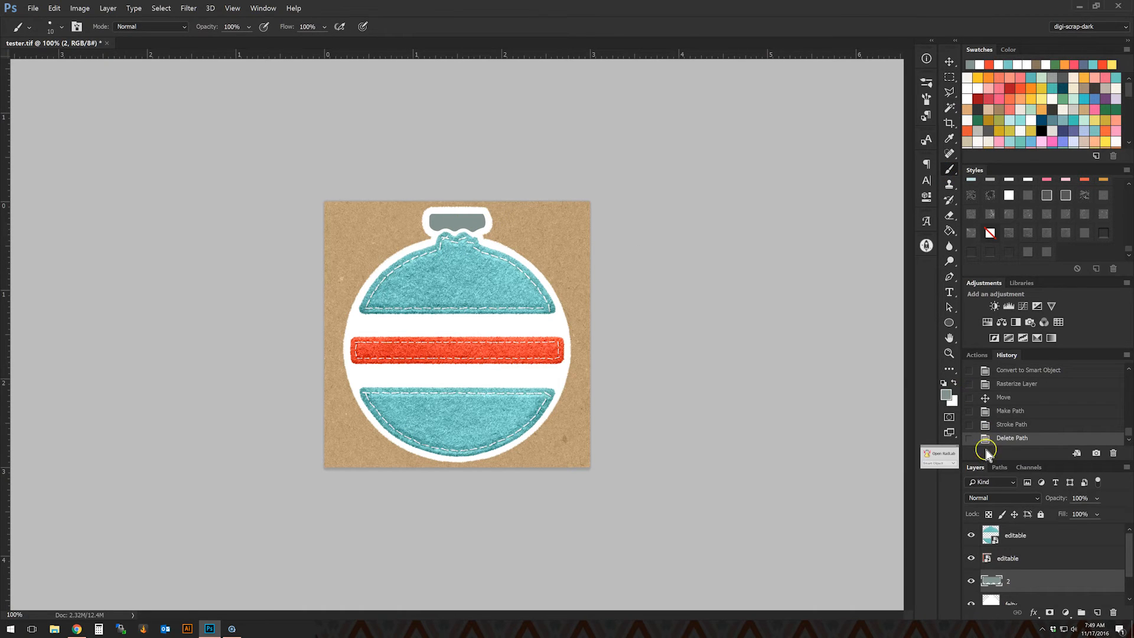
click(977, 355)
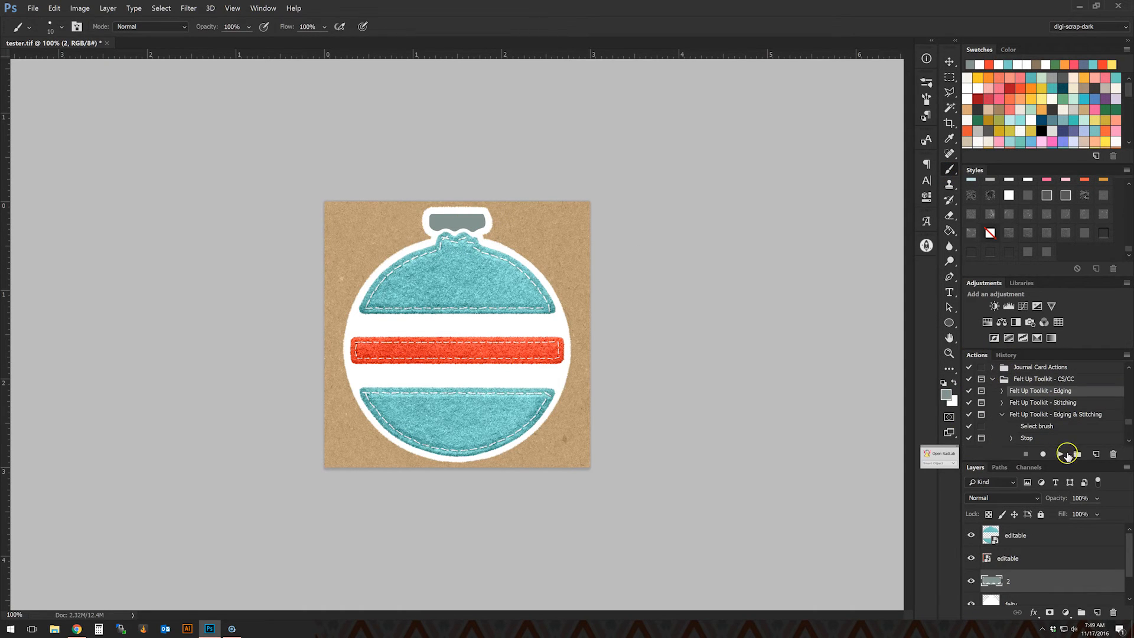
click(1066, 453)
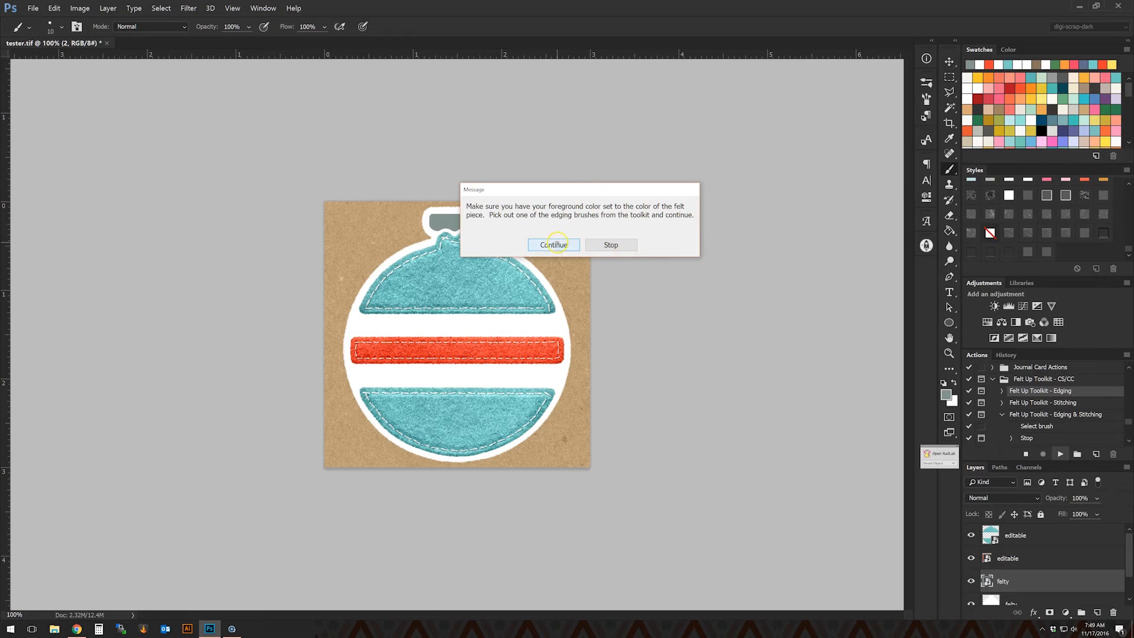
click(557, 242)
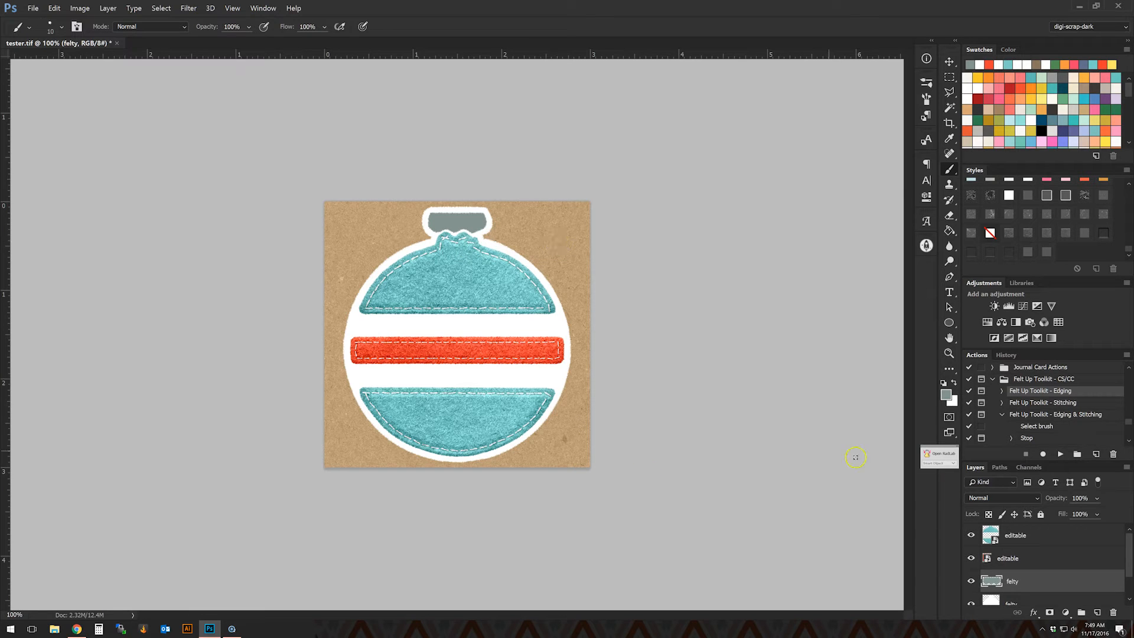
Apply a toolkit felt texture style to the gray cap's felty layer and to the white base's felty layer.
click(1028, 233)
click(1042, 234)
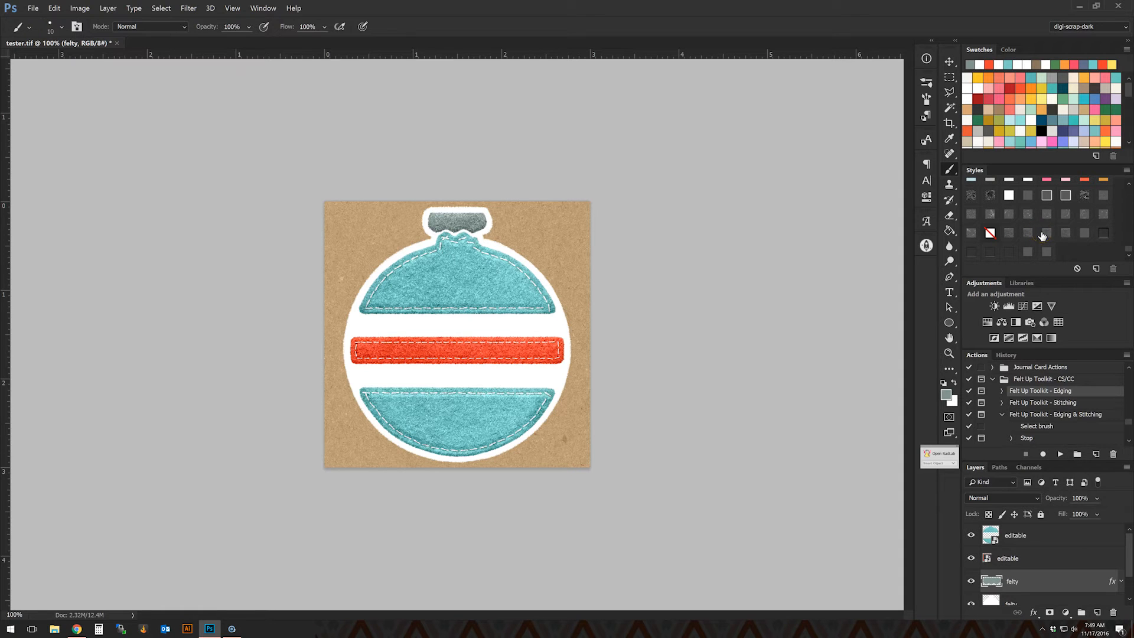
scroll(1038, 585, down, 1)
click(1037, 587)
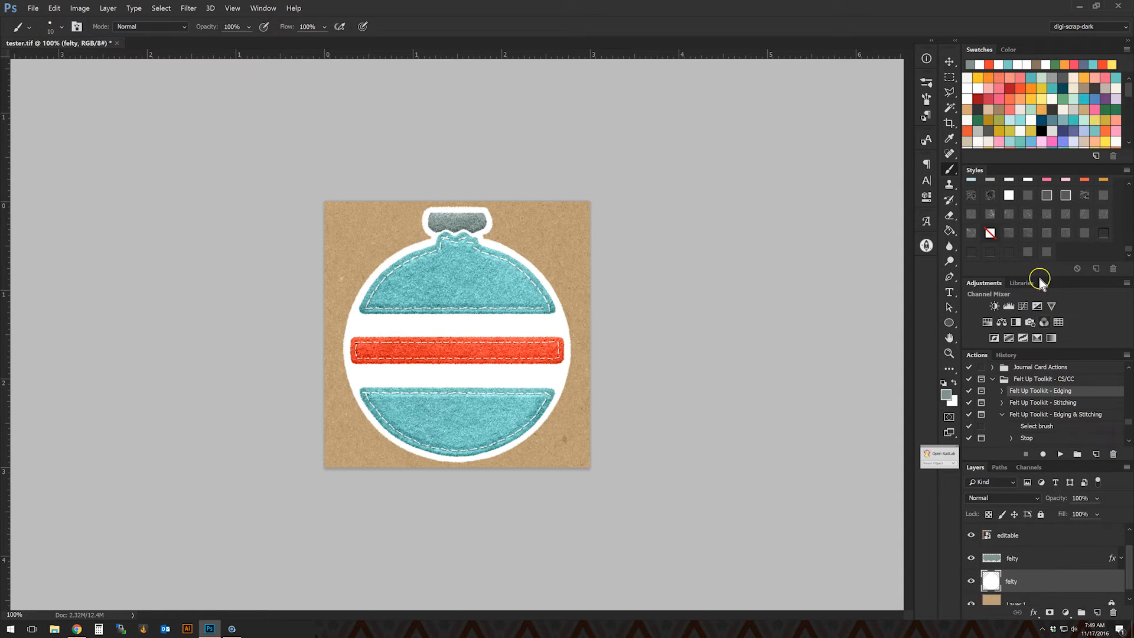
click(1028, 232)
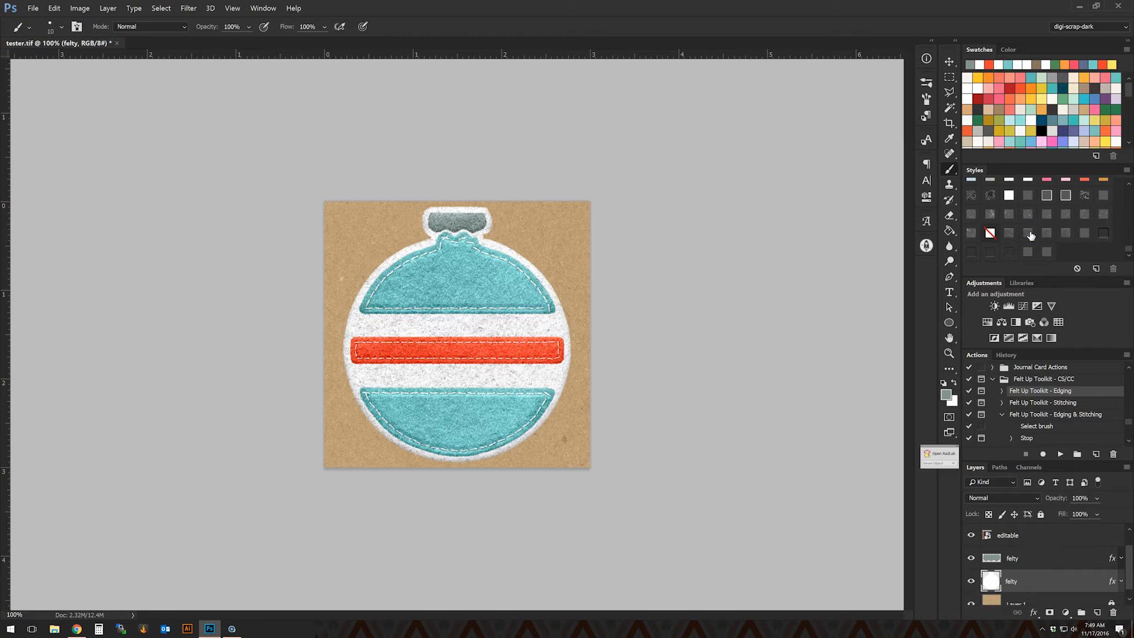
Rasterize the layer style of the gray cap's felty layer.
click(1042, 559)
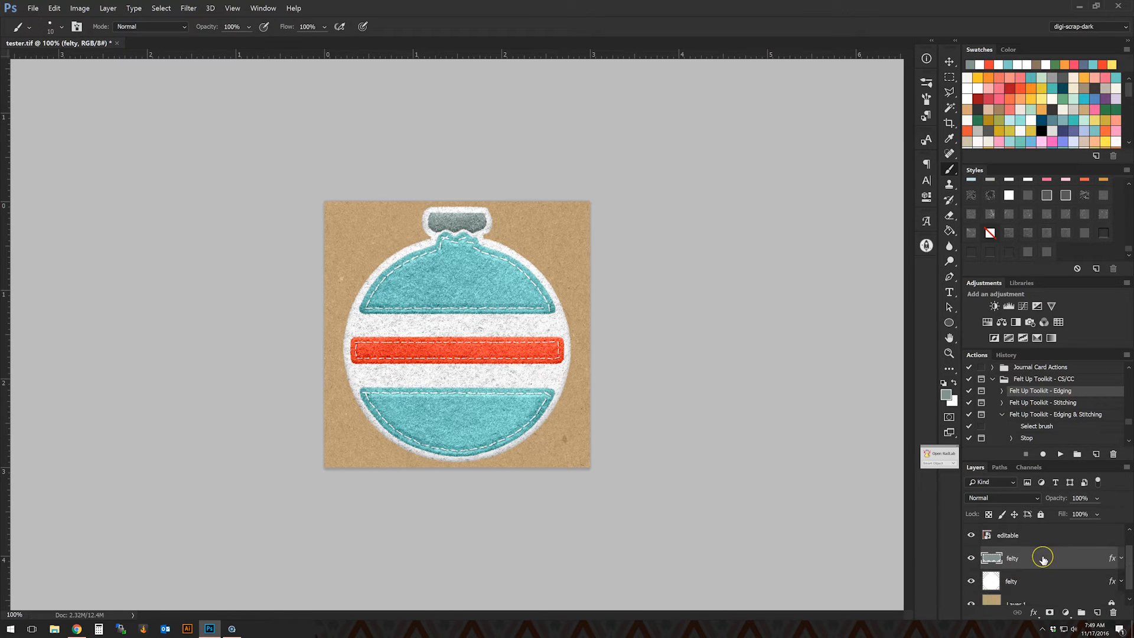
right_click(1042, 558)
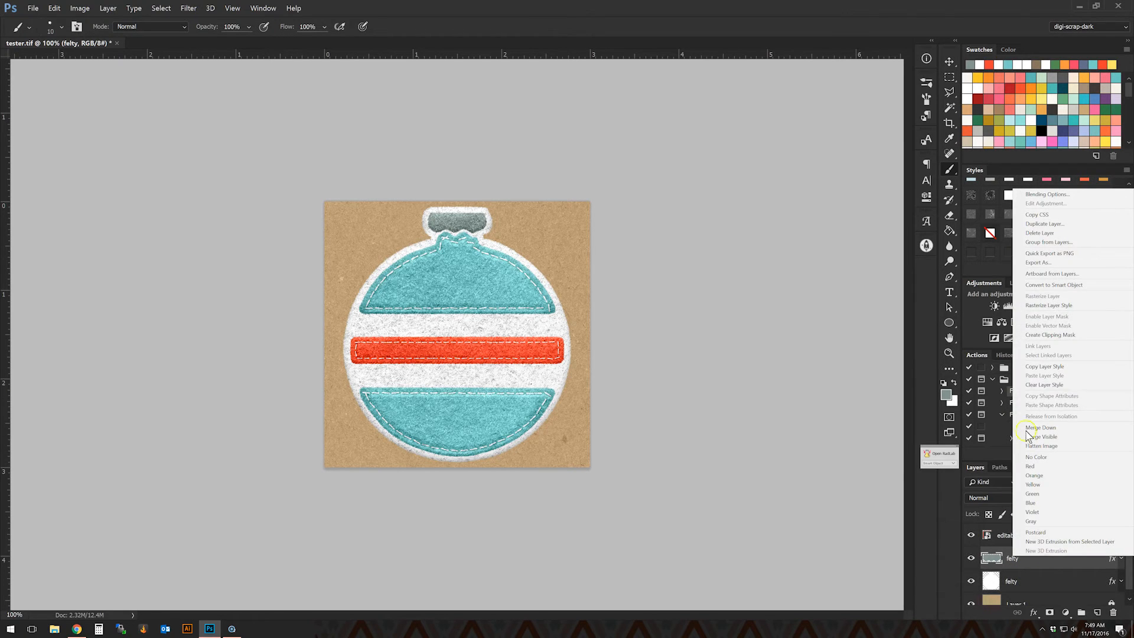
click(1035, 306)
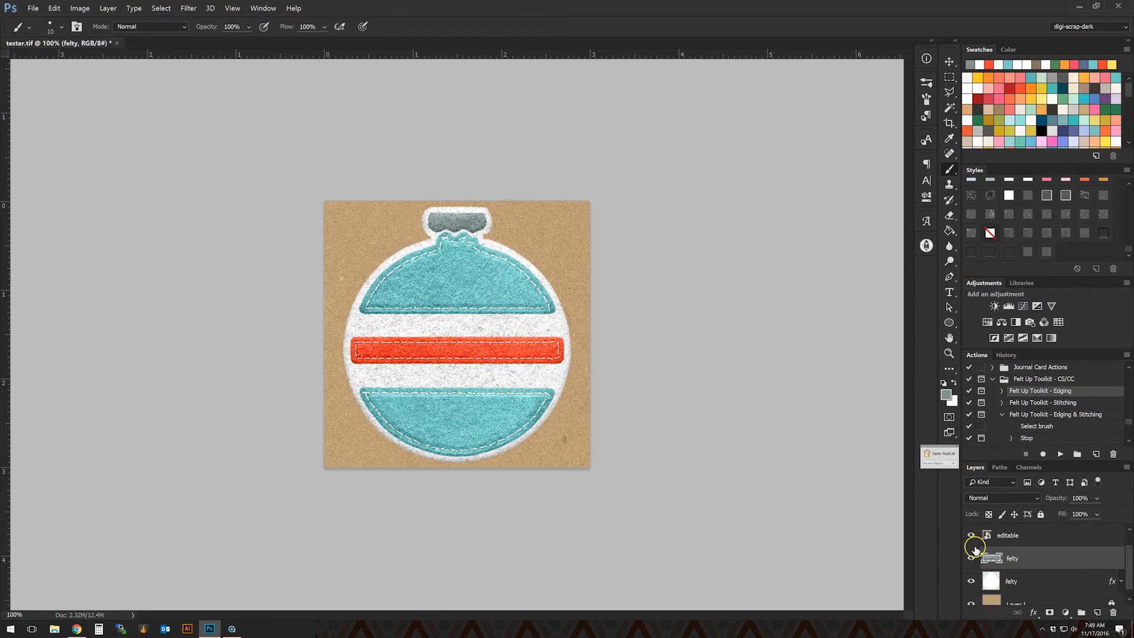
click(973, 558)
scroll(1051, 552, up, 1)
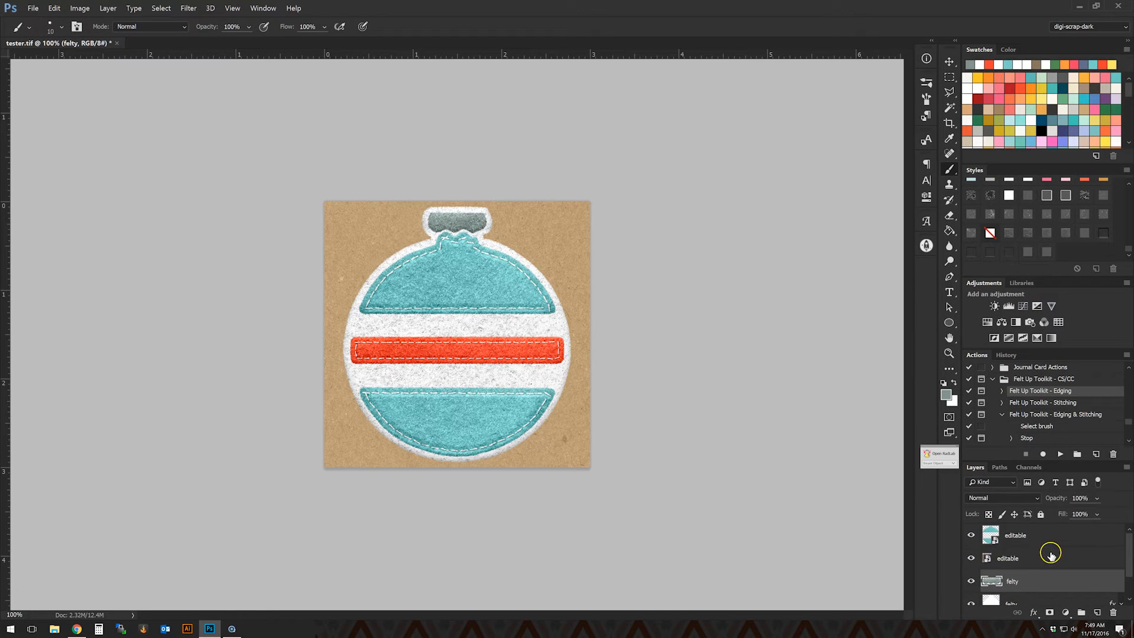
Rasterize the layer style of the white base's felty layer.
shift+click(1068, 538)
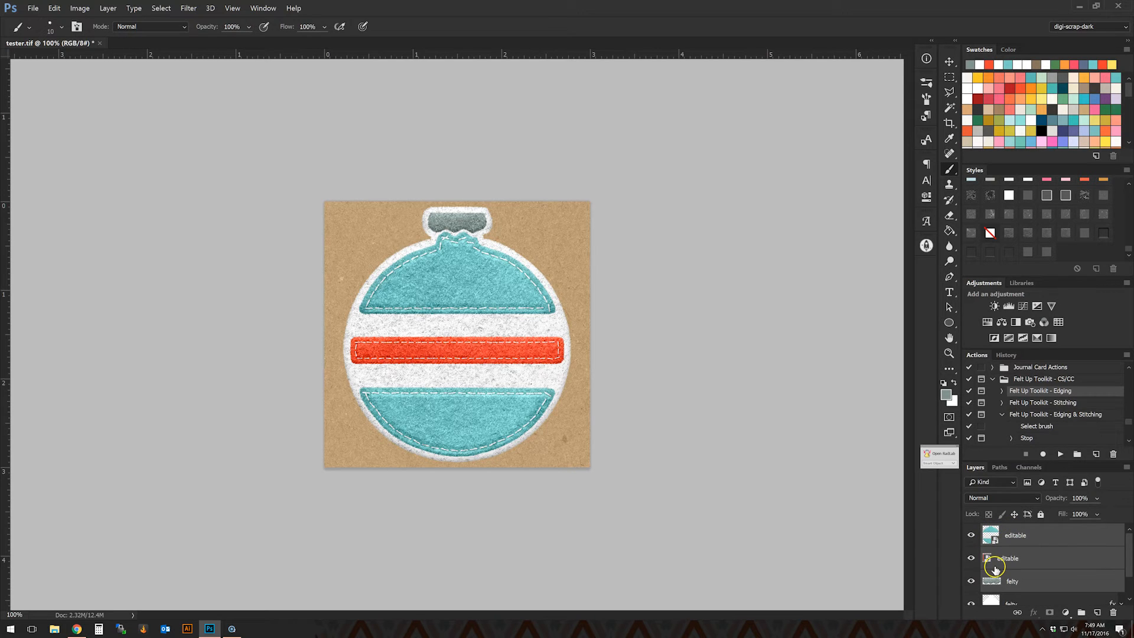
scroll(1055, 544, down, 1)
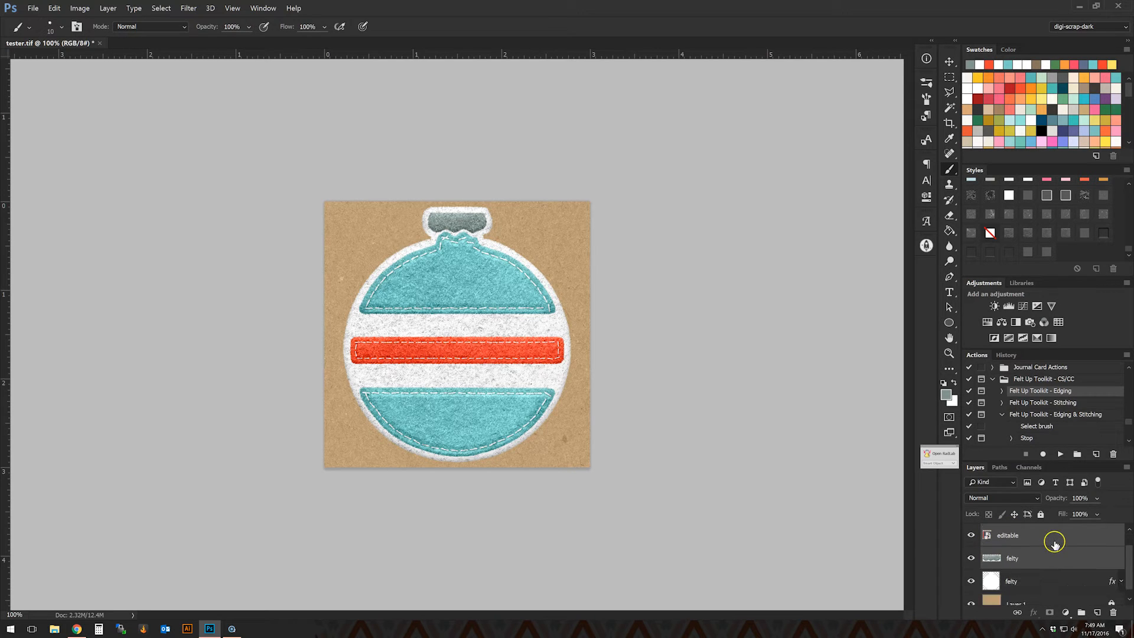
click(1046, 582)
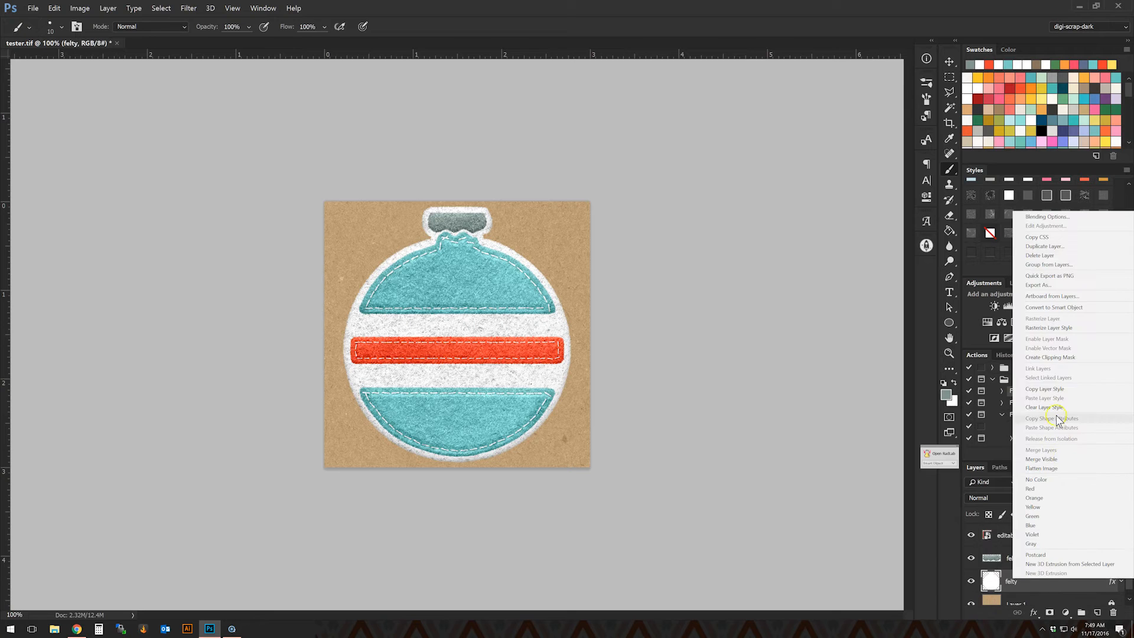
click(1058, 328)
Clip the two editable layers and the gray cap's felty layer to the white base's felty layer.
click(1040, 563)
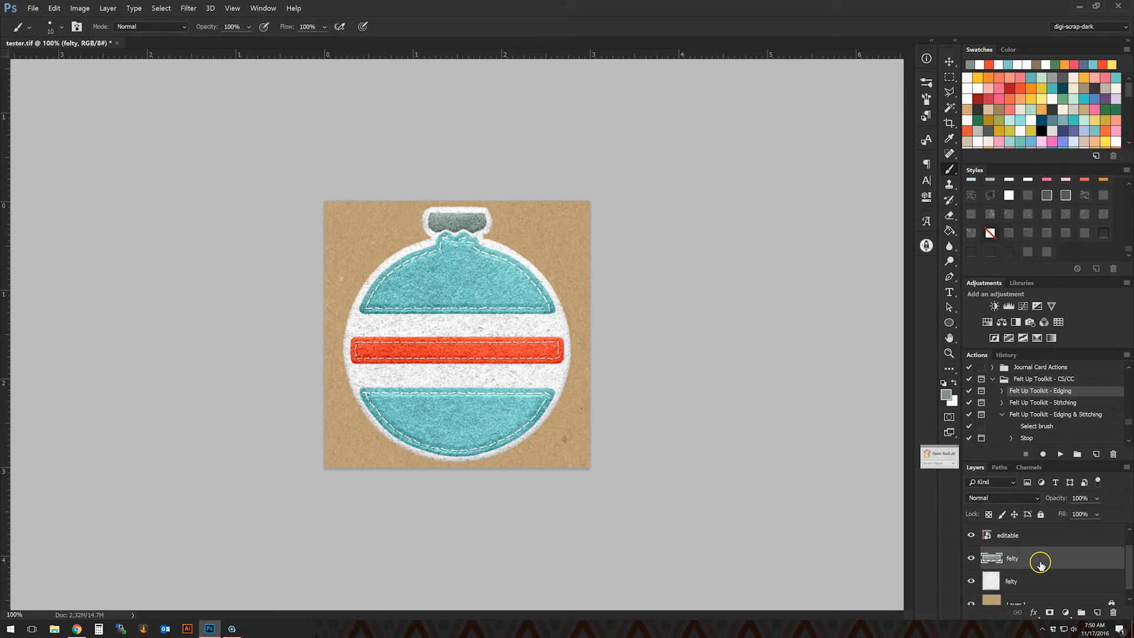
shift+click(1041, 537)
key(ctrl+g)
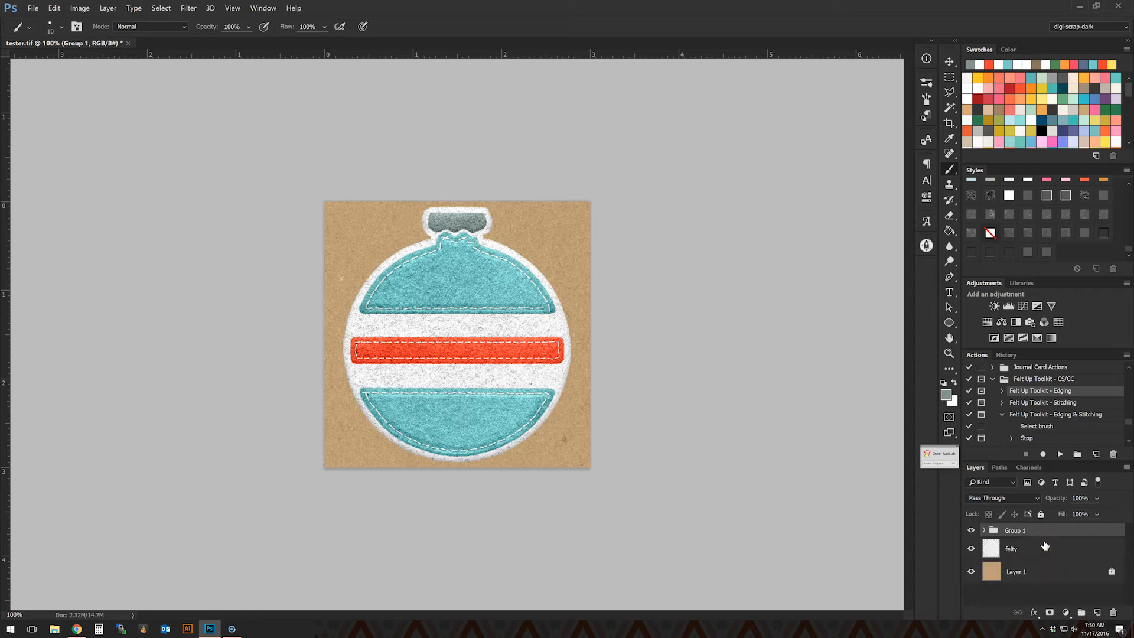
key(ctrl+z)
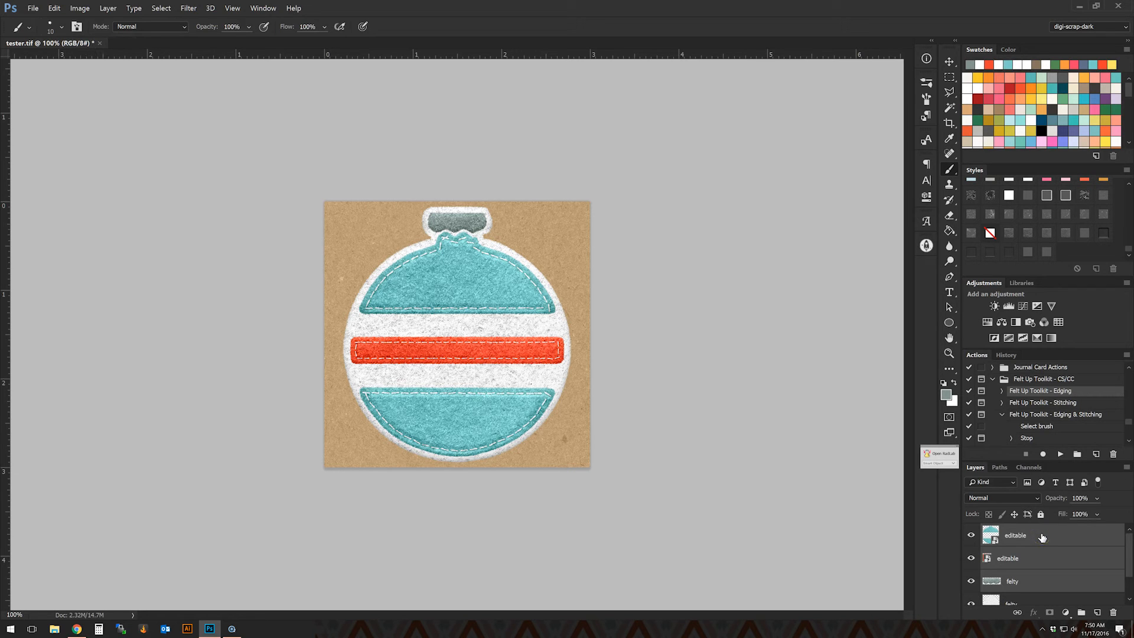
key(ctrl+alt+g)
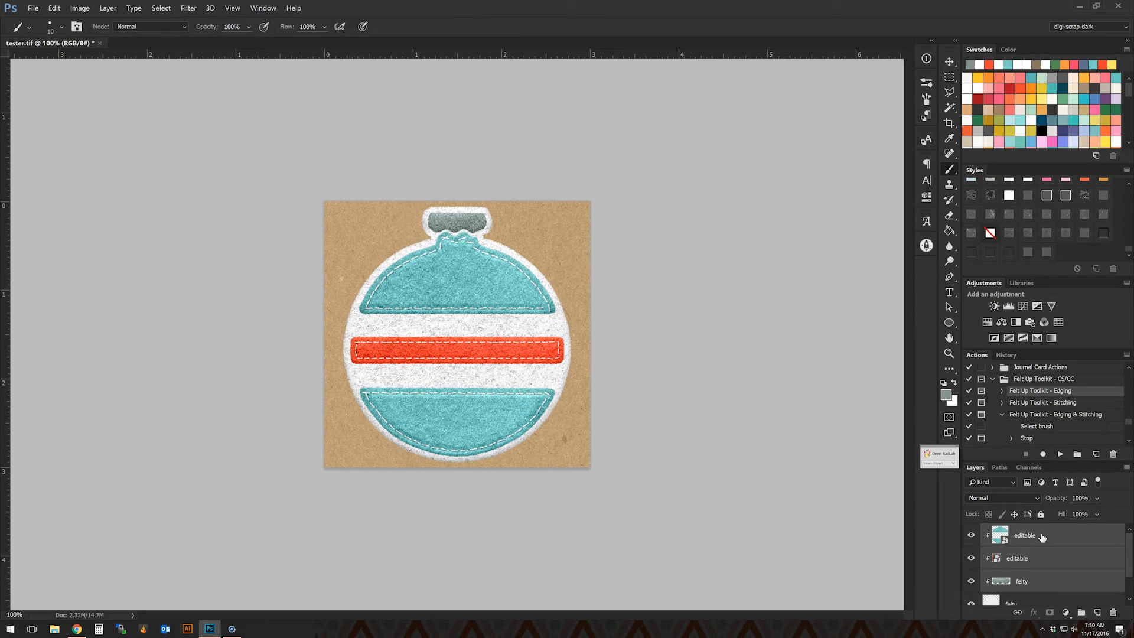
Apply a toolkit shadow style to the three clipped ornament layers together.
click(1050, 253)
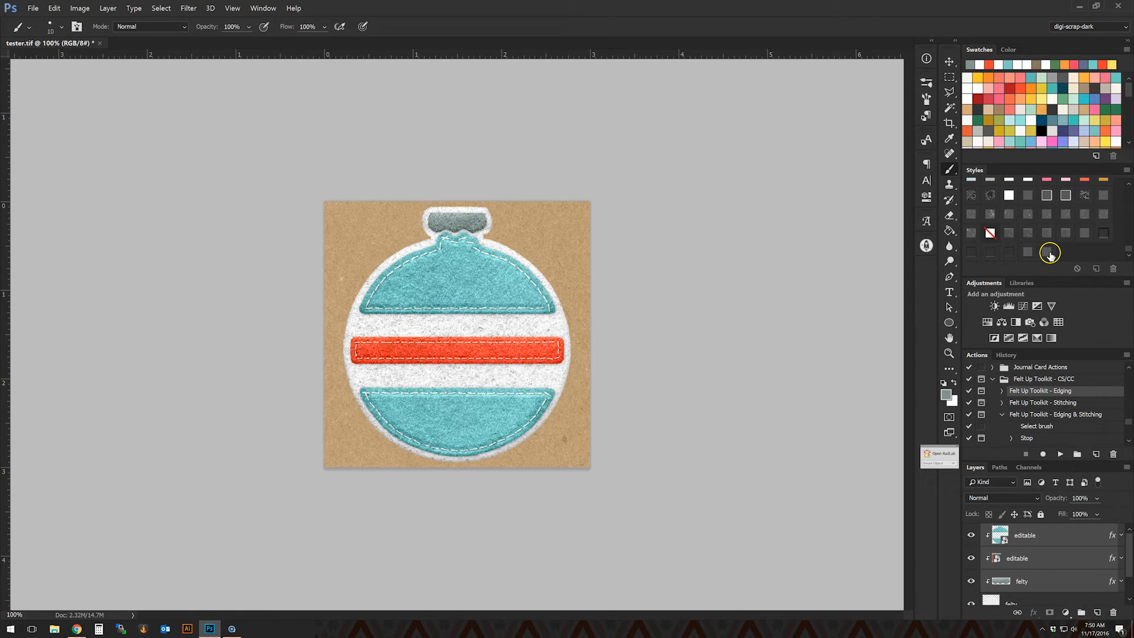
click(1004, 584)
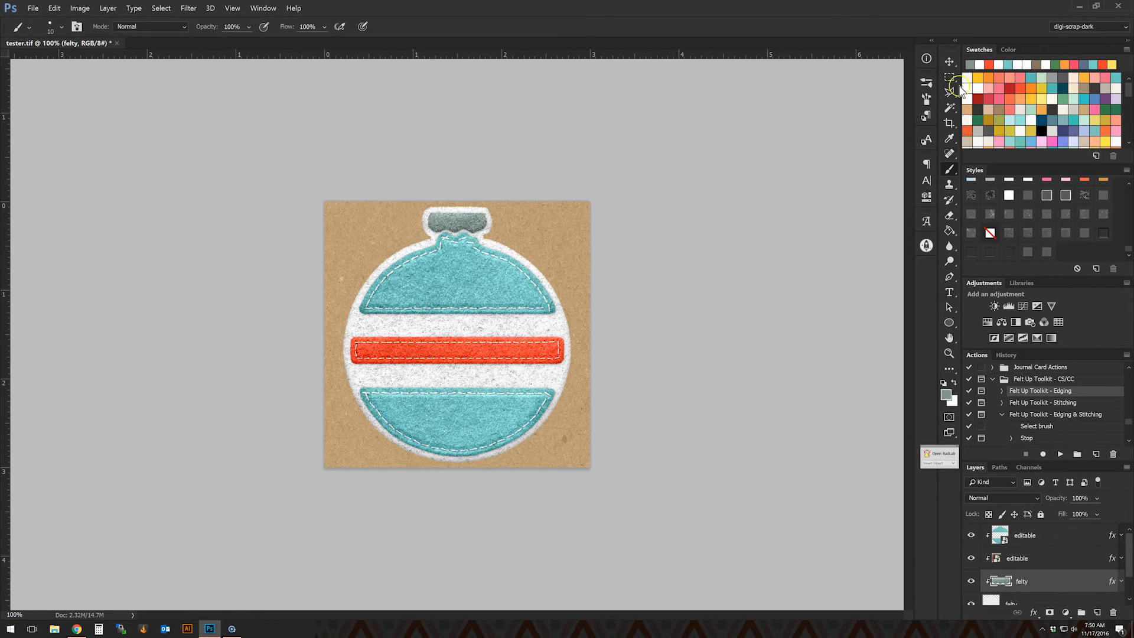
click(949, 61)
click(471, 292)
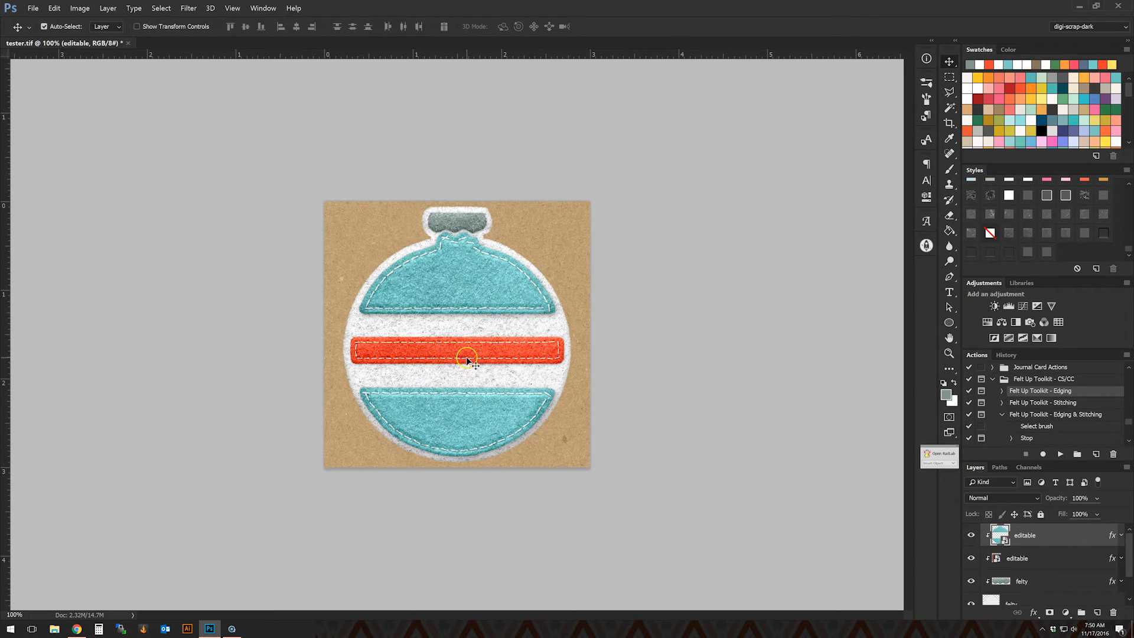
Apply a toolkit shadow style to the white base's felty layer and view the whole ornament.
scroll(1061, 589, down, 1)
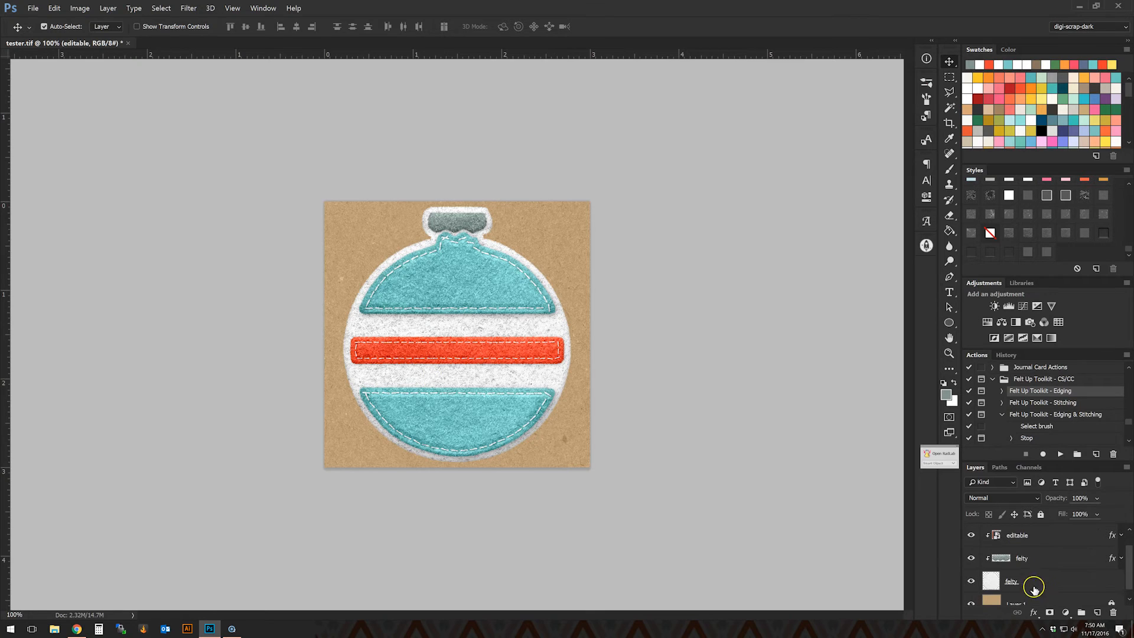
click(1033, 585)
click(1031, 255)
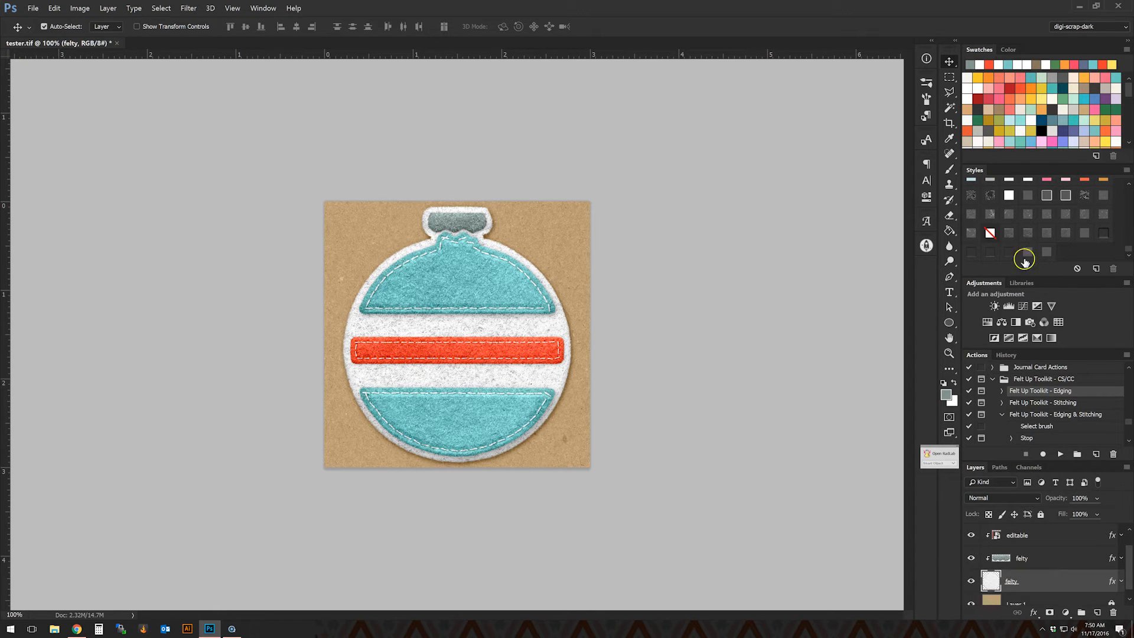
scroll(636, 483, down, 5)
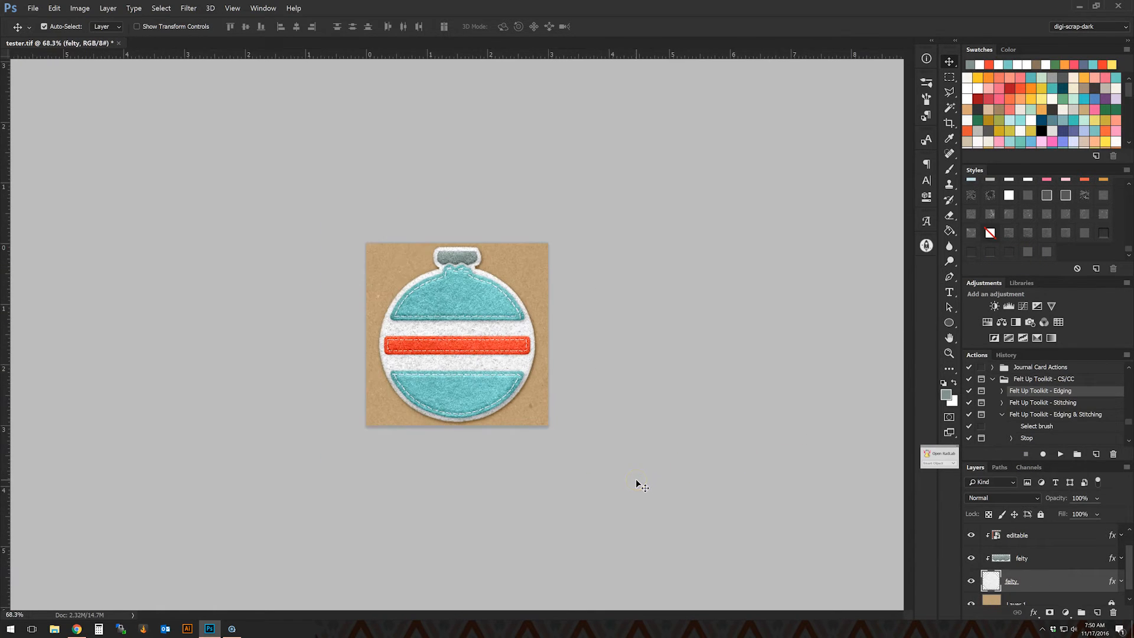
scroll(636, 479, up, 3)
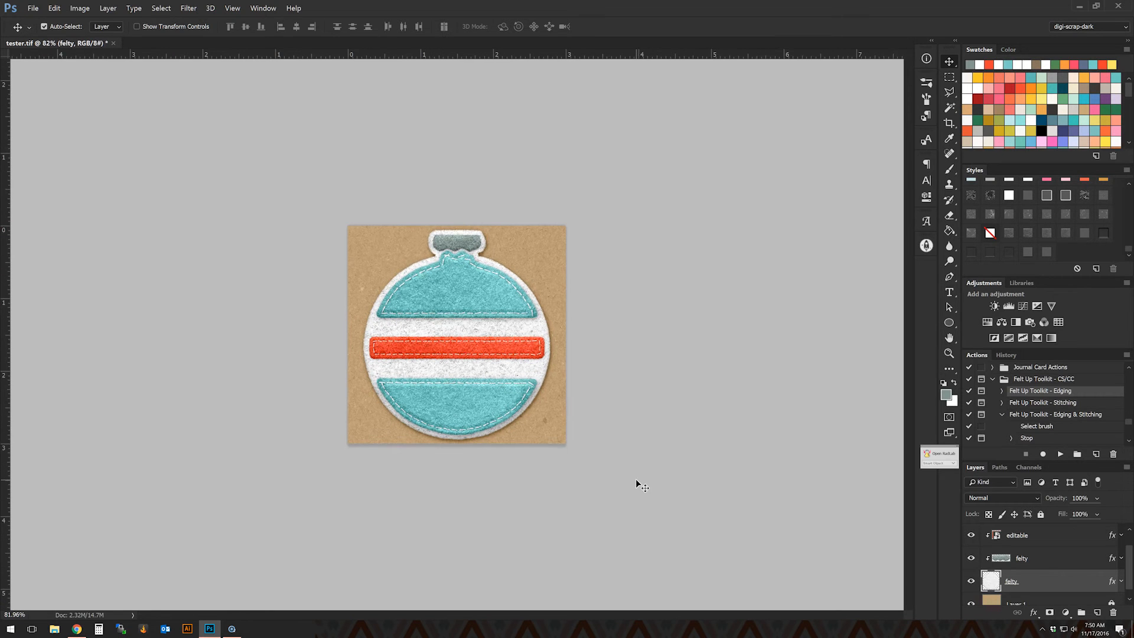
Open the felt tree document tree.png and select the Felt Up Toolkit - Edging & Stitching action.
click(345, 230)
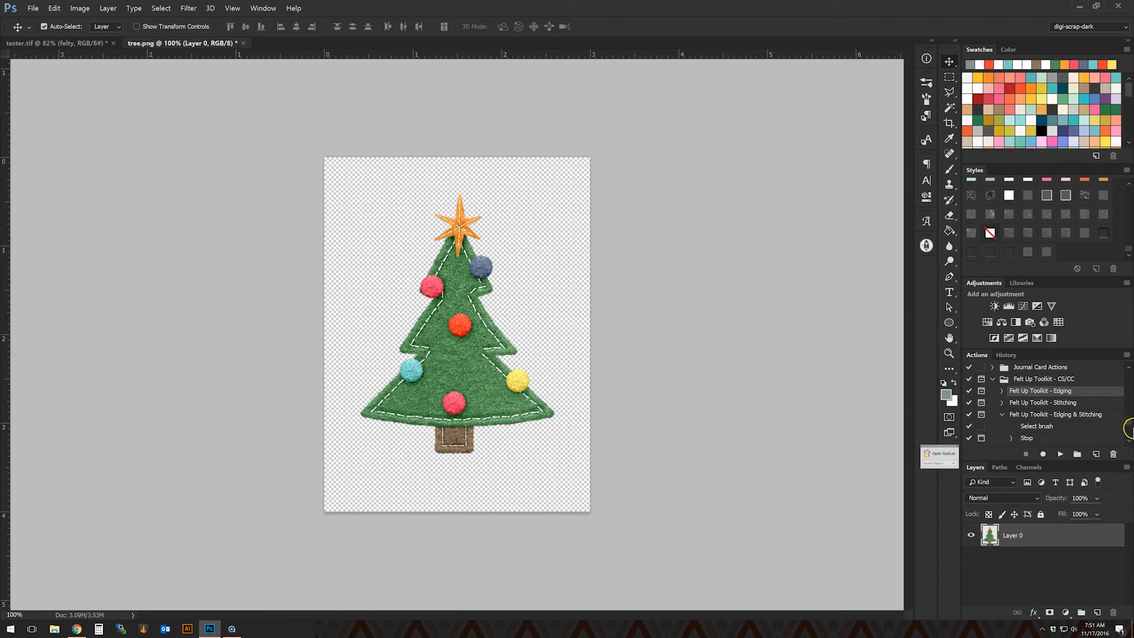
click(1076, 415)
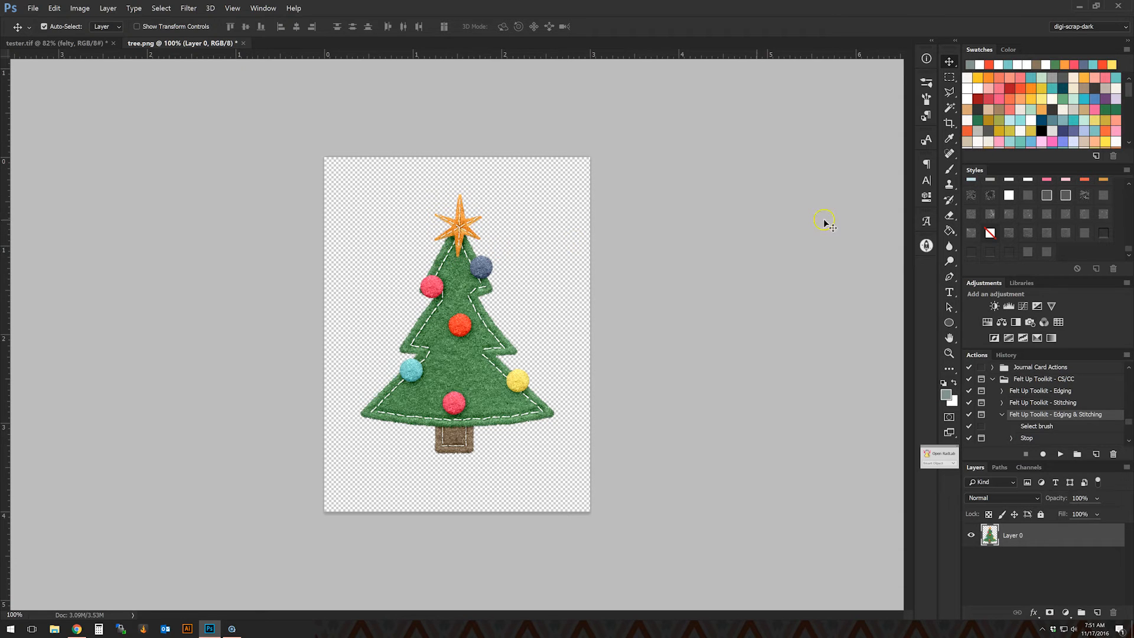
Draw a straight diagonal path with the Pen tool across the tree's star and add a new empty layer.
click(948, 277)
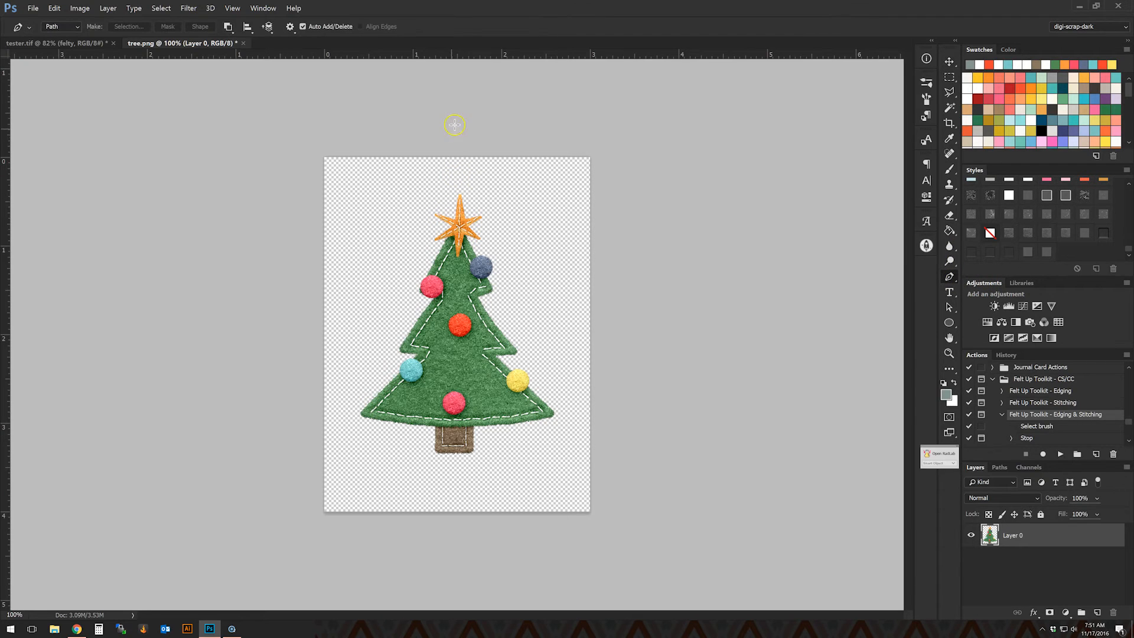
click(477, 218)
click(439, 236)
click(1097, 613)
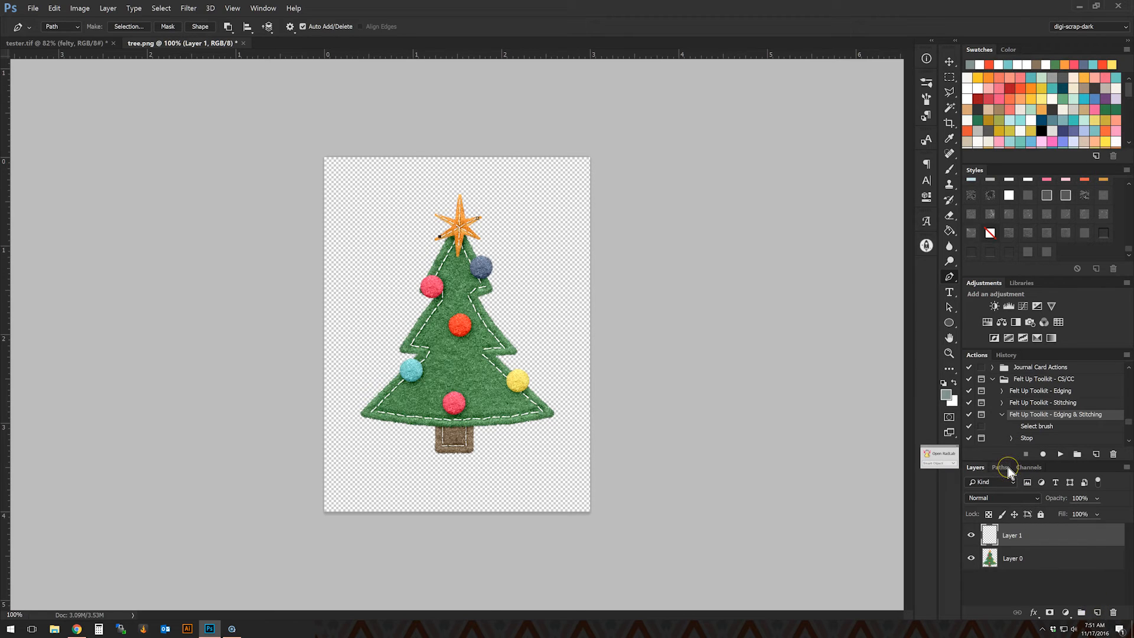
Choose the Brush tool with the 20 px dashed stitching brush.
click(949, 169)
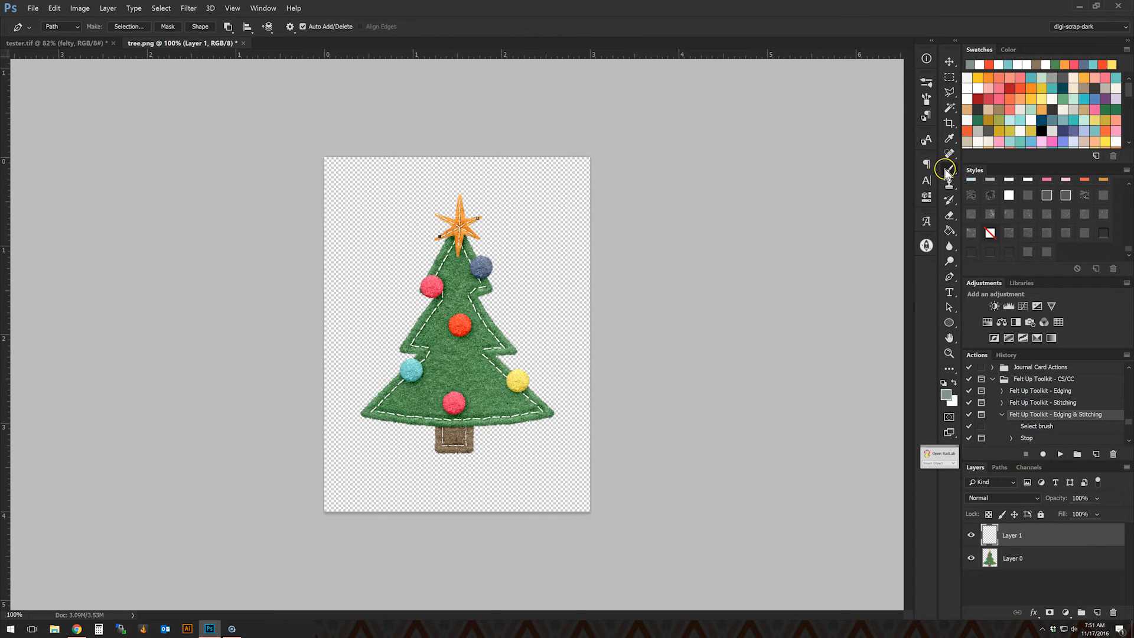
click(926, 85)
click(815, 320)
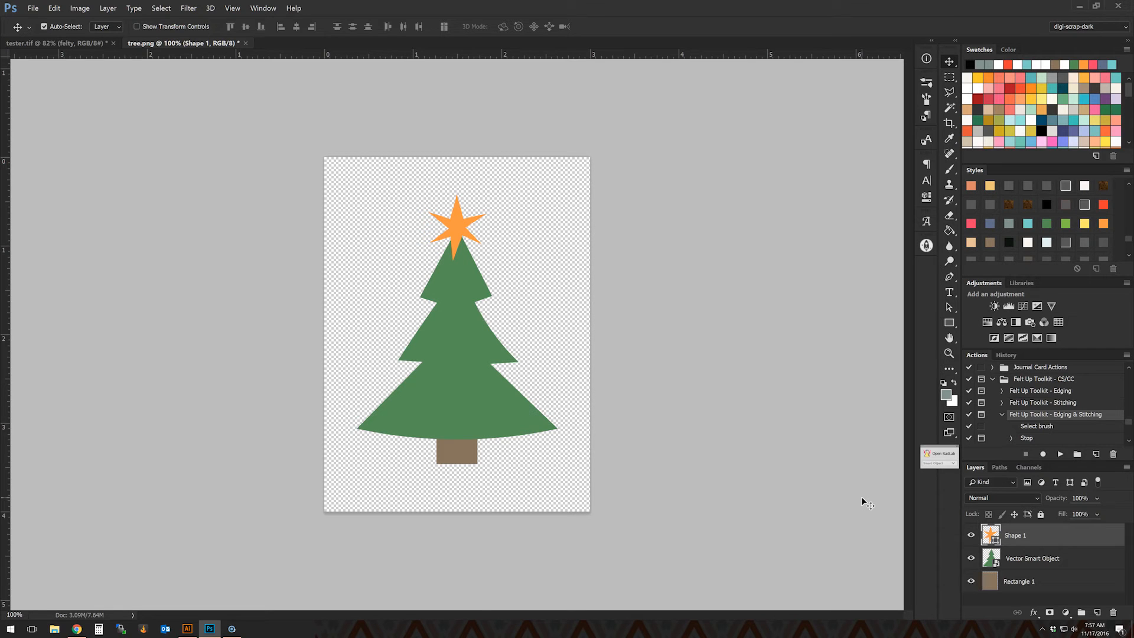
Select the flat tree's star, green body and brown trunk in turn to check that each has its own layer.
click(460, 243)
click(464, 361)
click(449, 373)
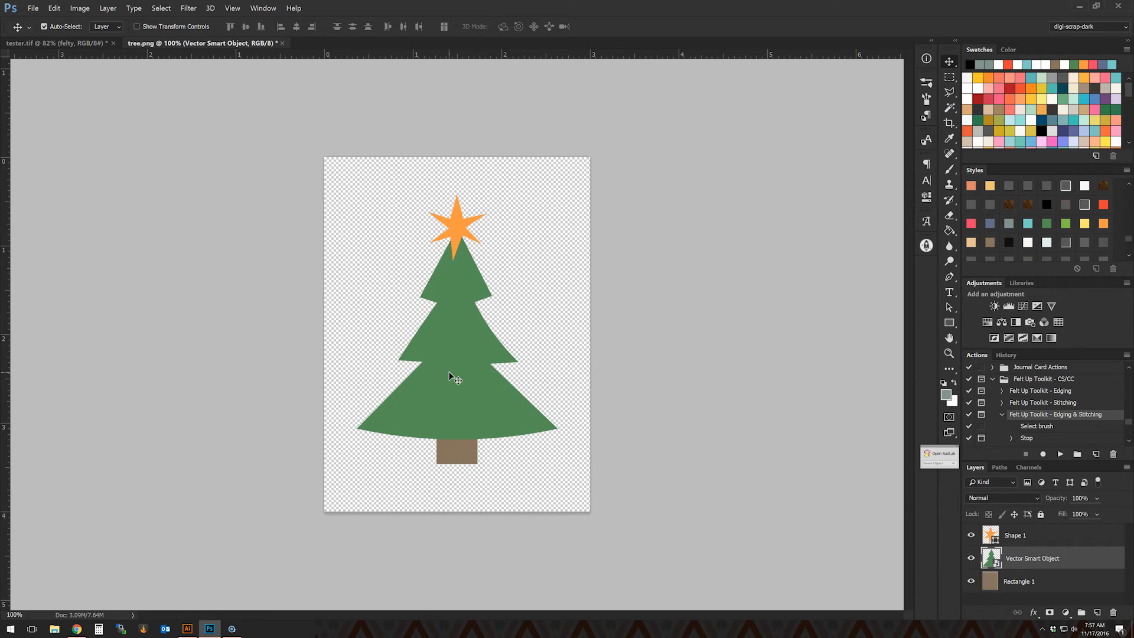
click(464, 450)
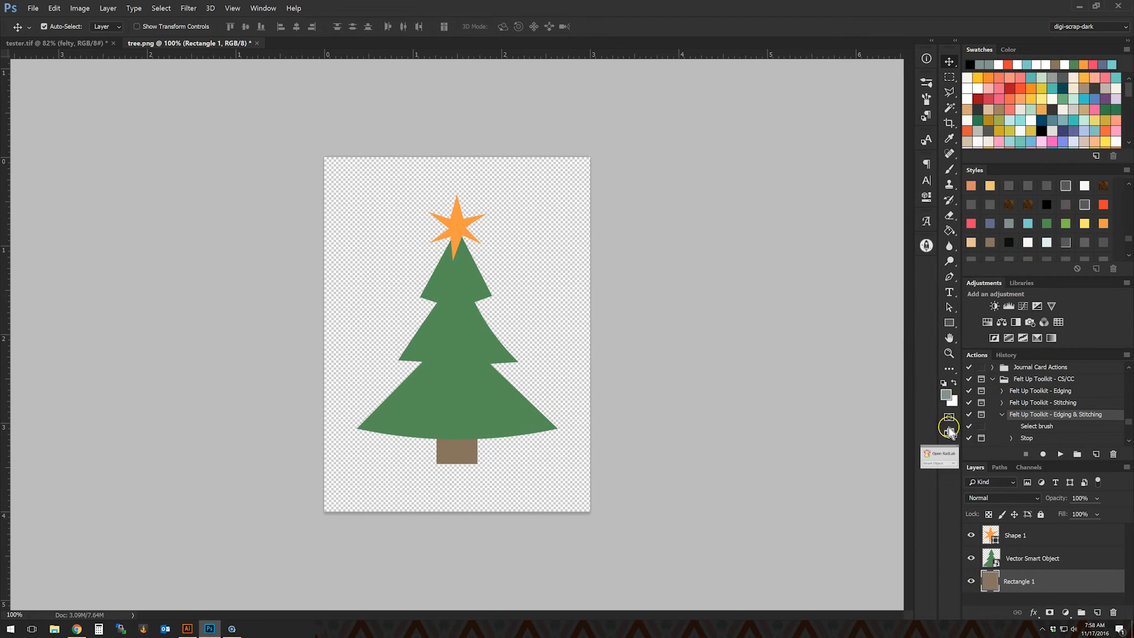
Select the green tree's Vector Smart Object layer and choose the 25 px edging brush for it.
click(1037, 557)
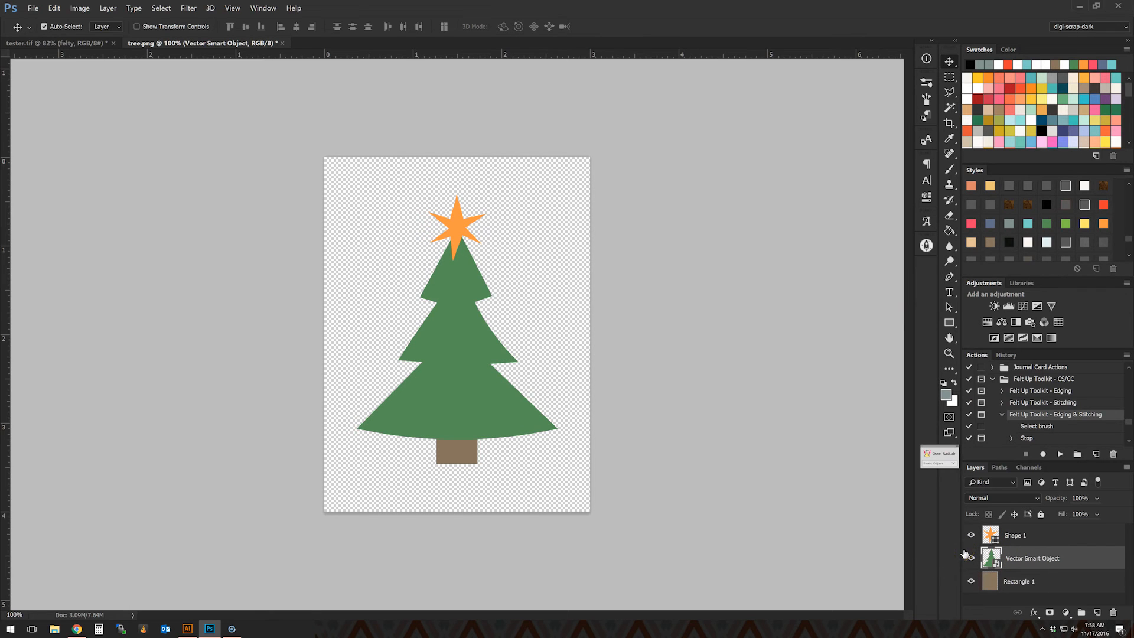
click(949, 169)
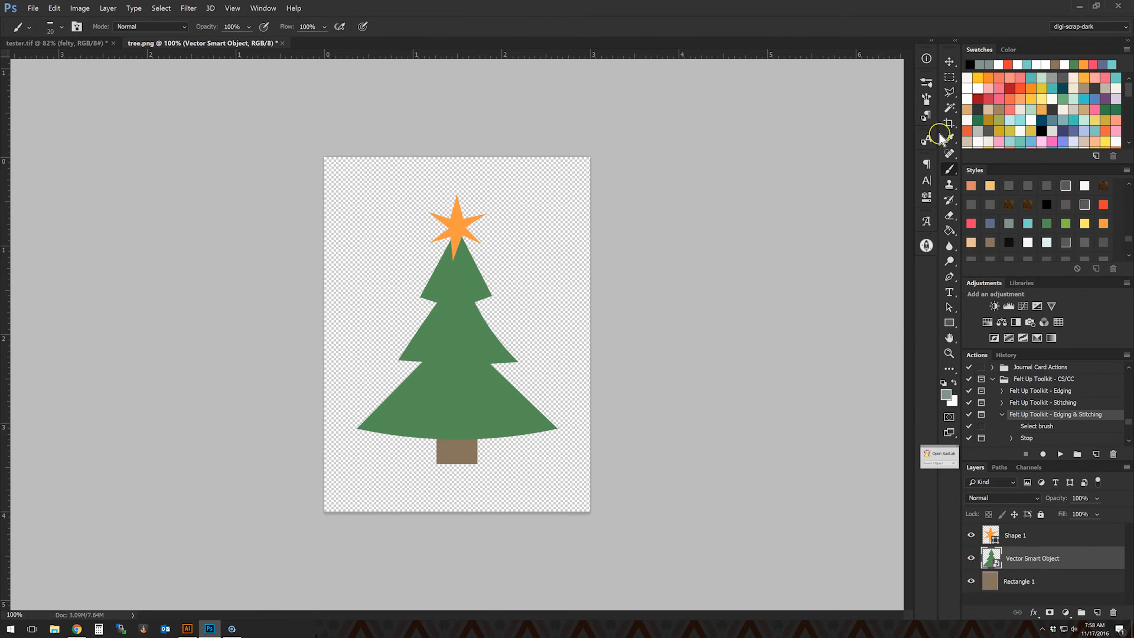
click(926, 82)
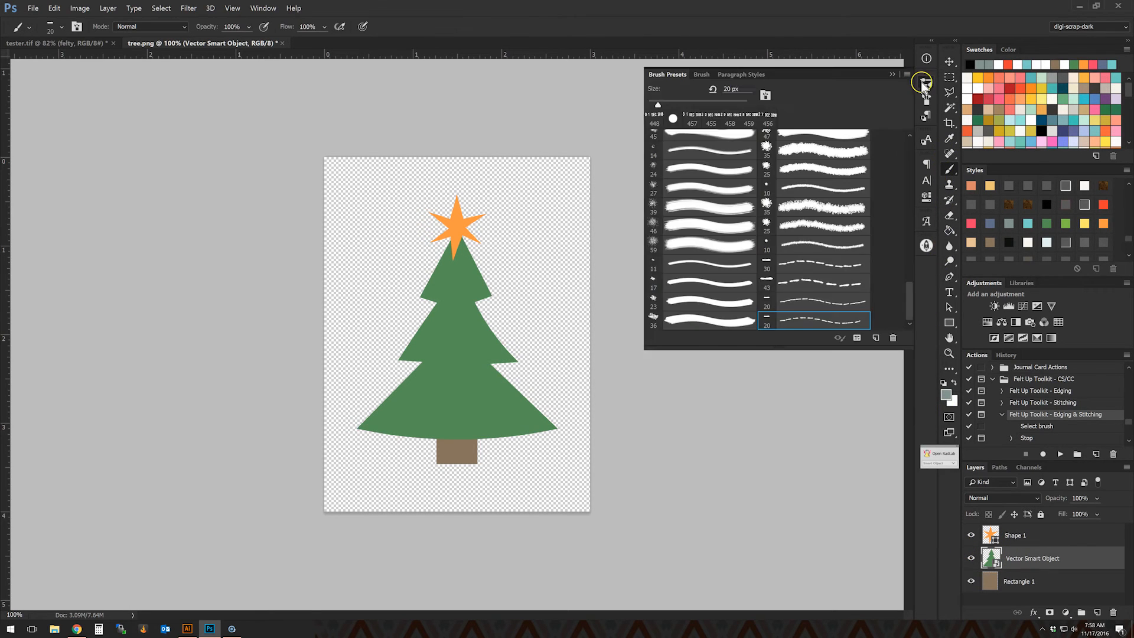
click(820, 228)
click(798, 169)
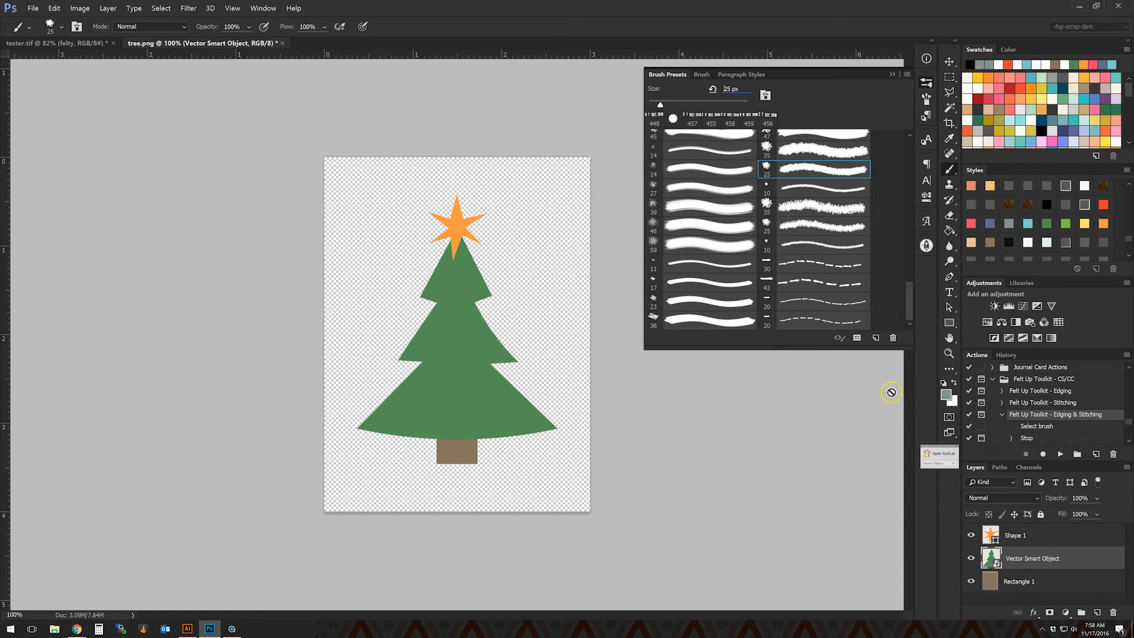
Set the foreground color to the tree's green, 538f56, by sampling it from the artwork.
click(946, 394)
click(444, 319)
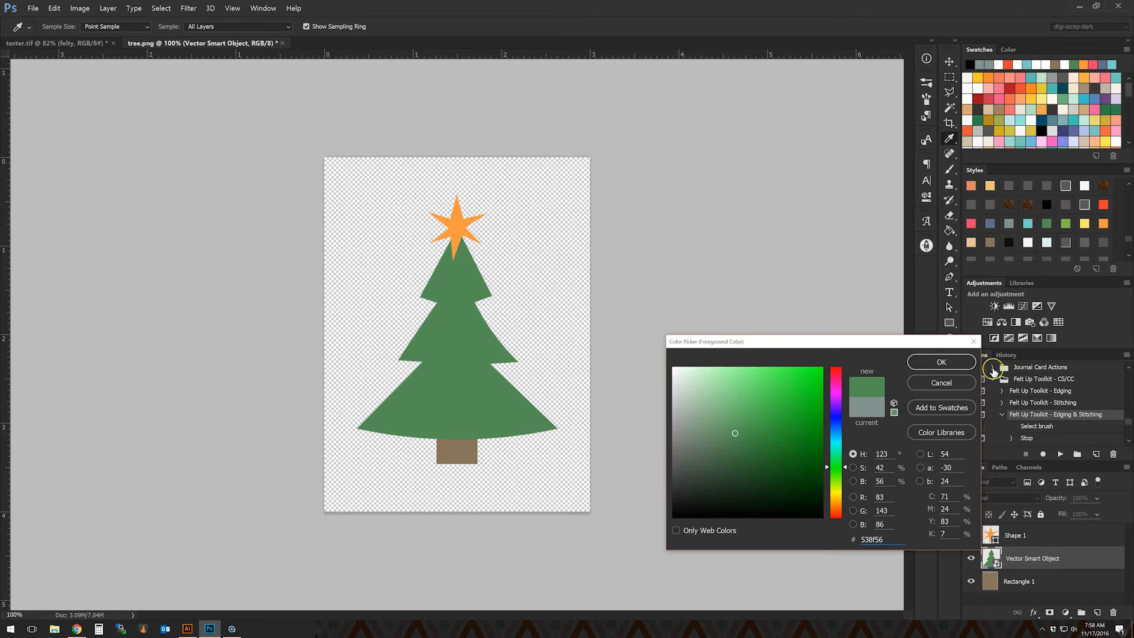
click(942, 361)
Run the Edging & Stitching action on the green tree layer as far as its pause for the stitching setup.
click(1061, 454)
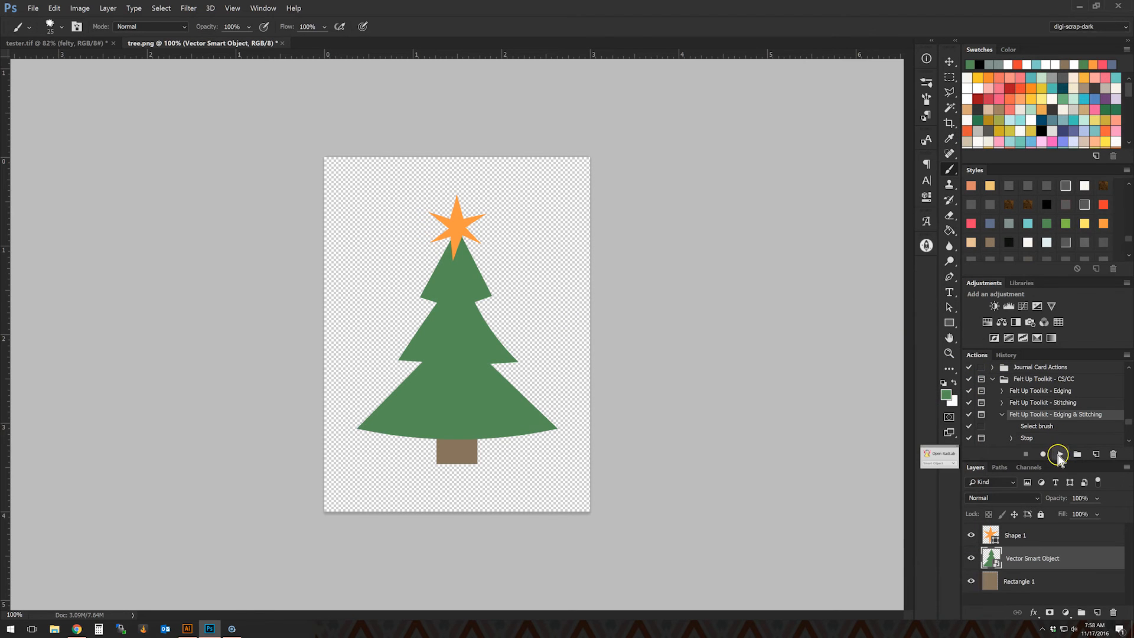
click(534, 243)
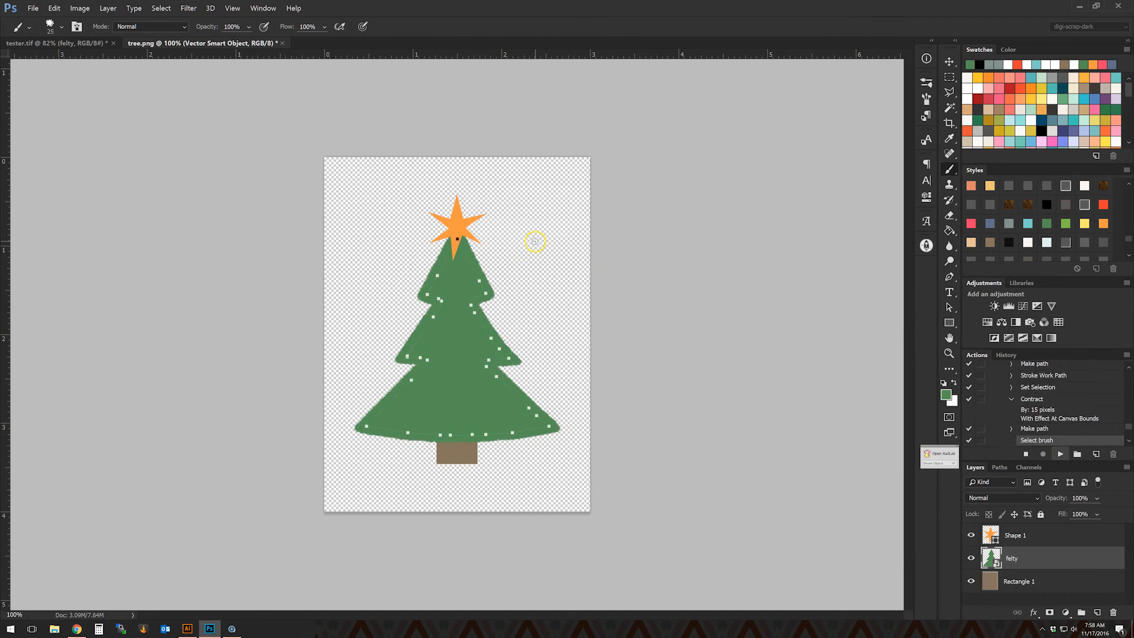
click(587, 235)
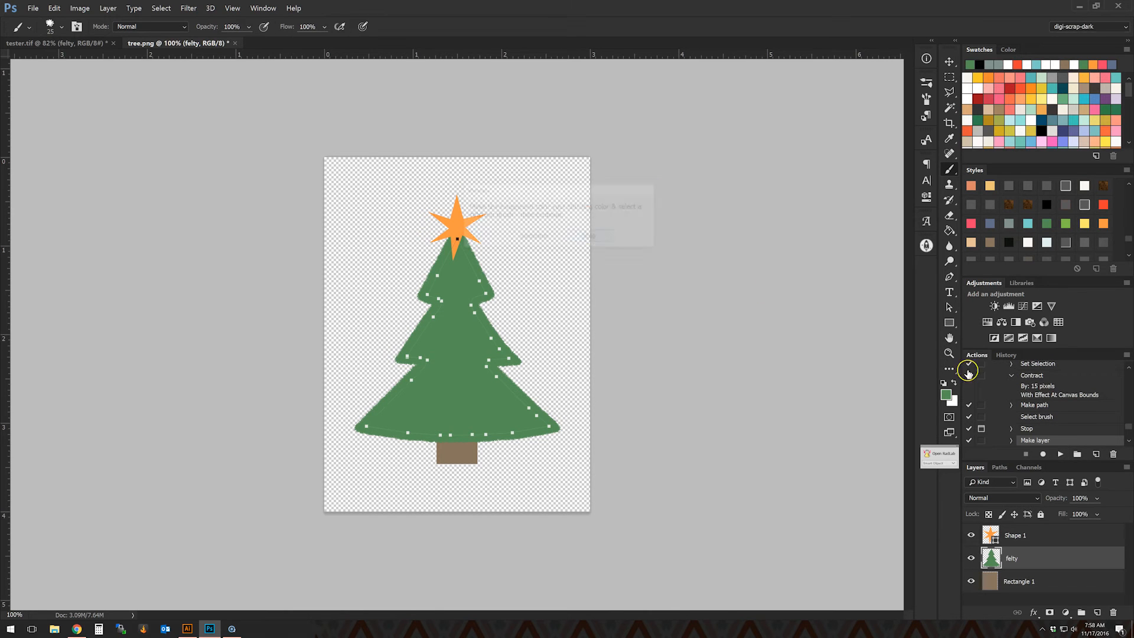
Set the foreground color to white, ffffff, for the tree's stitching.
click(946, 395)
click(562, 328)
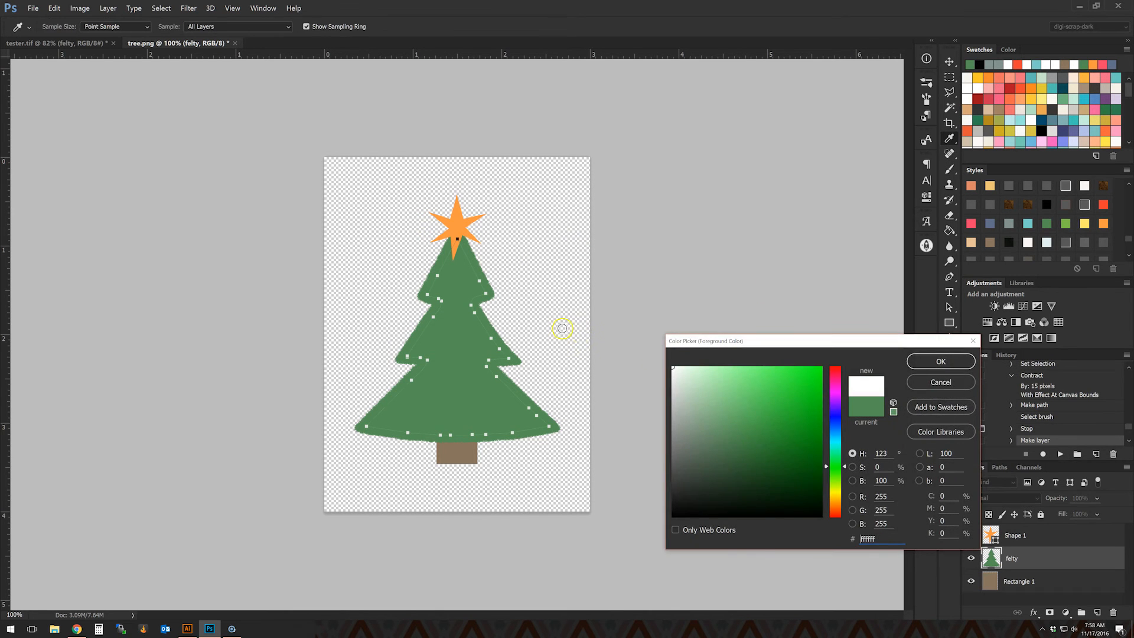
click(941, 361)
Choose the 30 px dashed stitching brush for the path inside the tree.
click(1062, 455)
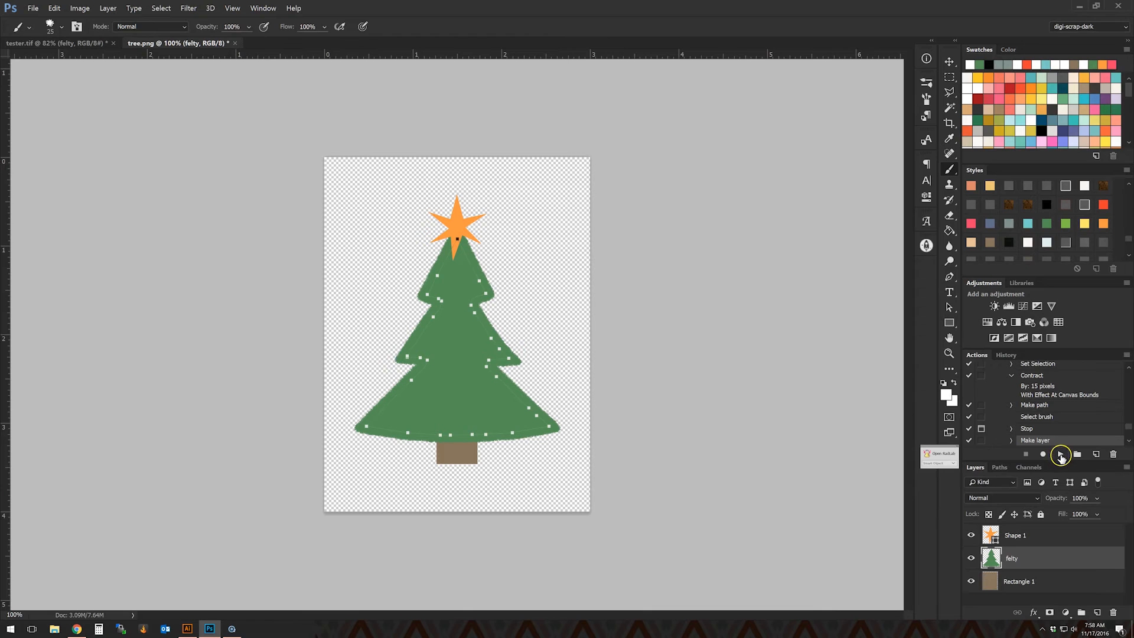
click(926, 84)
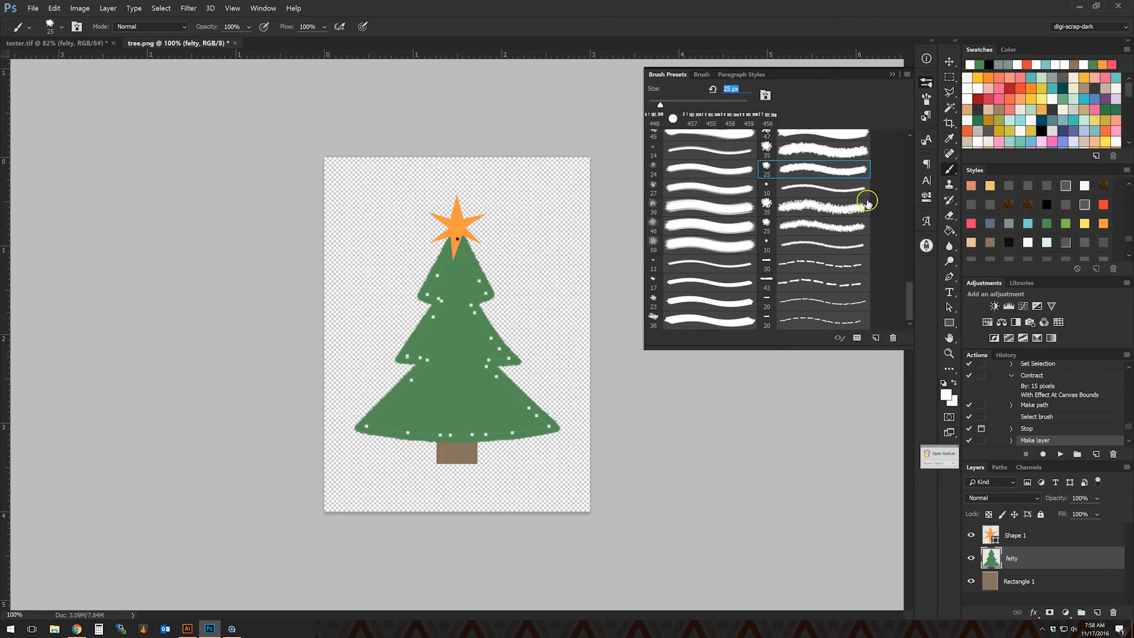
click(821, 320)
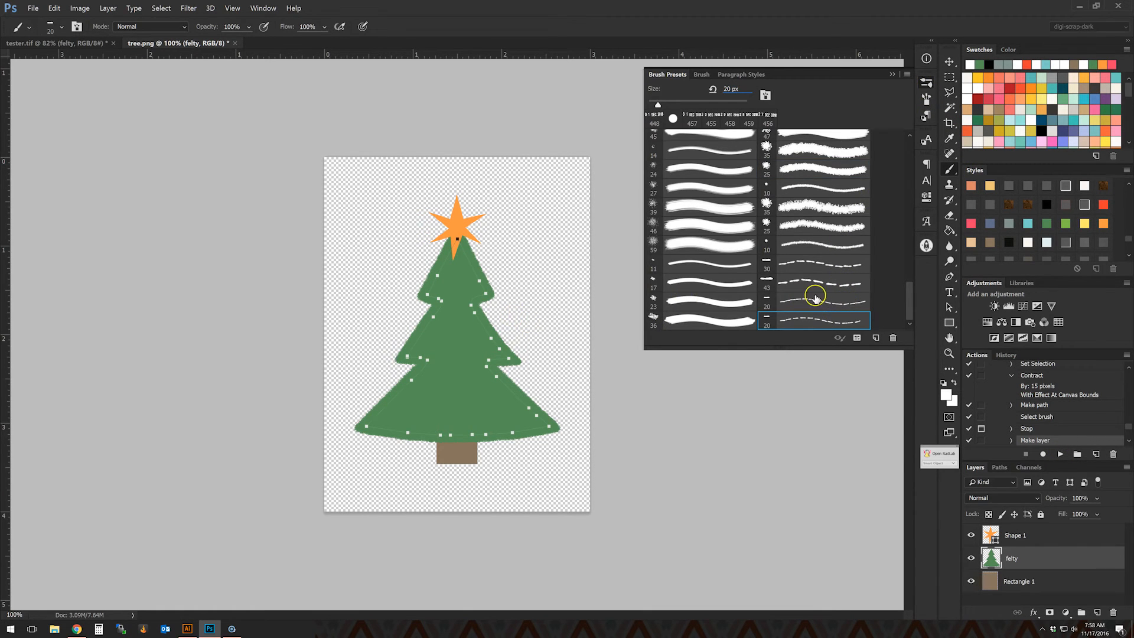
click(821, 265)
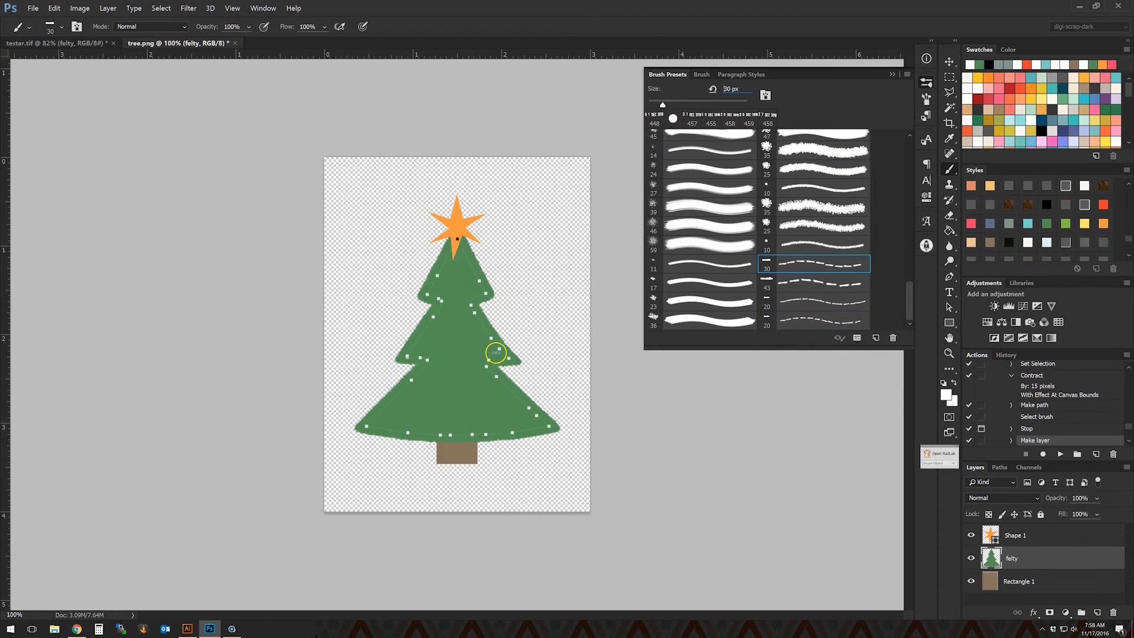
Resume the Edging & Stitching action on the tree layer and let it run to its end.
click(1060, 453)
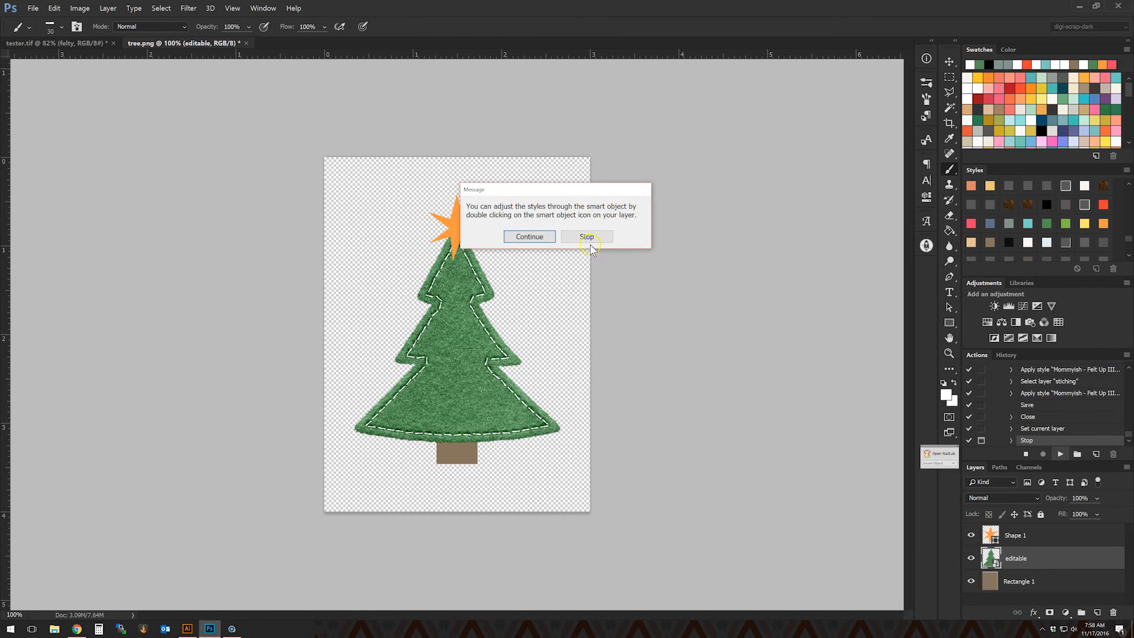
click(542, 237)
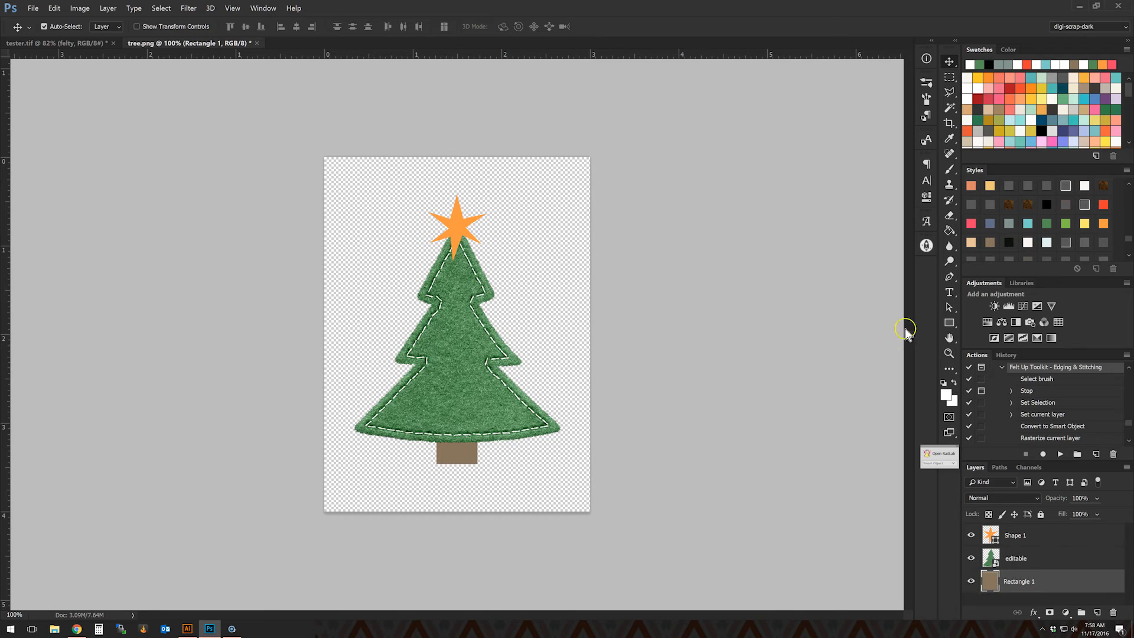
Set the foreground color to the trunk's brown, 88745c, by sampling it from the artwork.
click(946, 395)
click(473, 456)
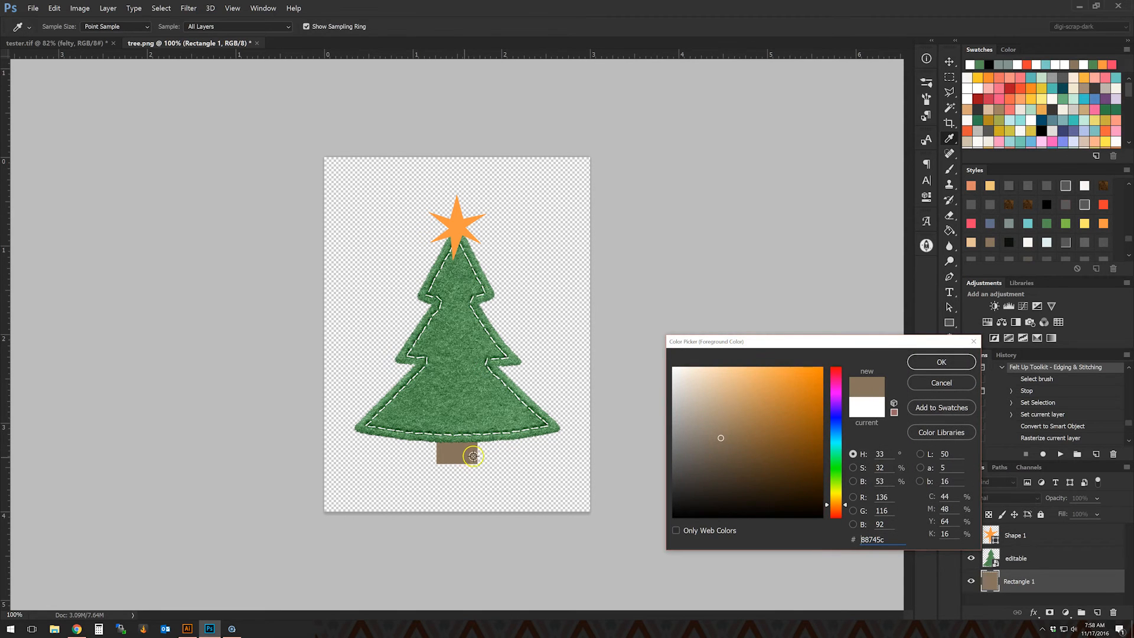
click(939, 362)
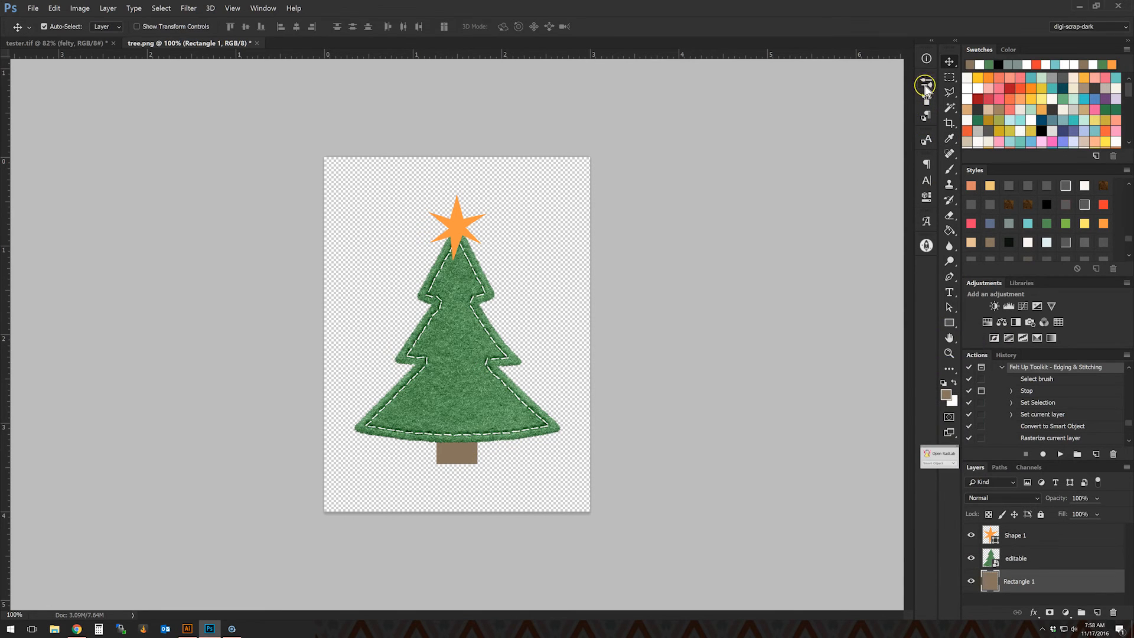
Run the Edging & Stitching action on the trunk layer with the 10 px edging brush, as far as its pause for the stitching setup.
click(926, 84)
click(926, 85)
click(949, 169)
click(927, 83)
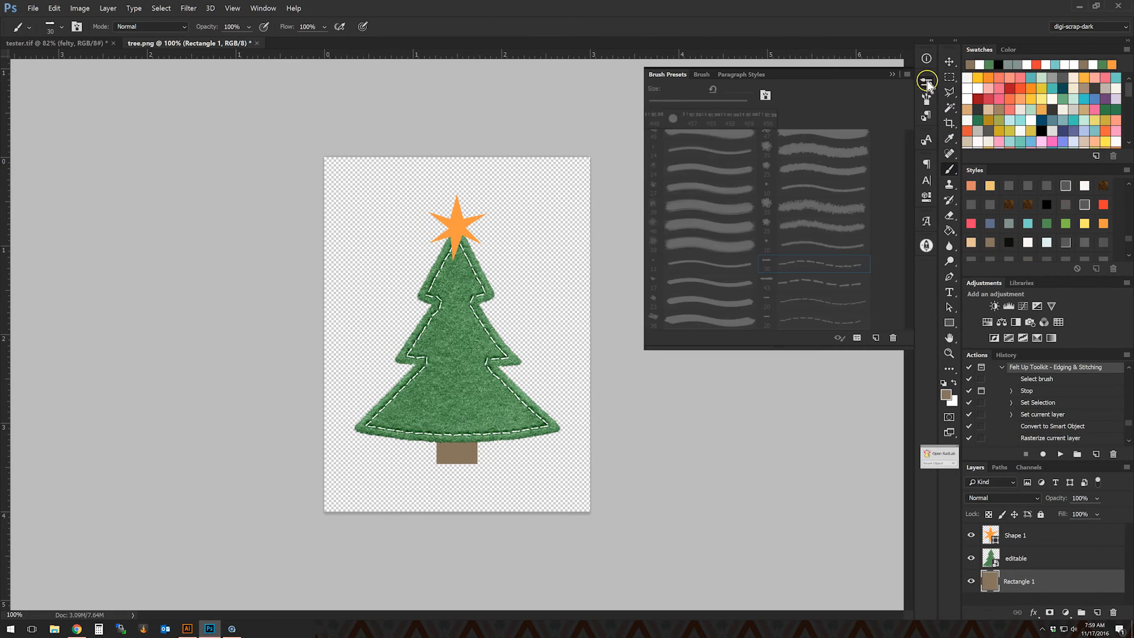
click(817, 170)
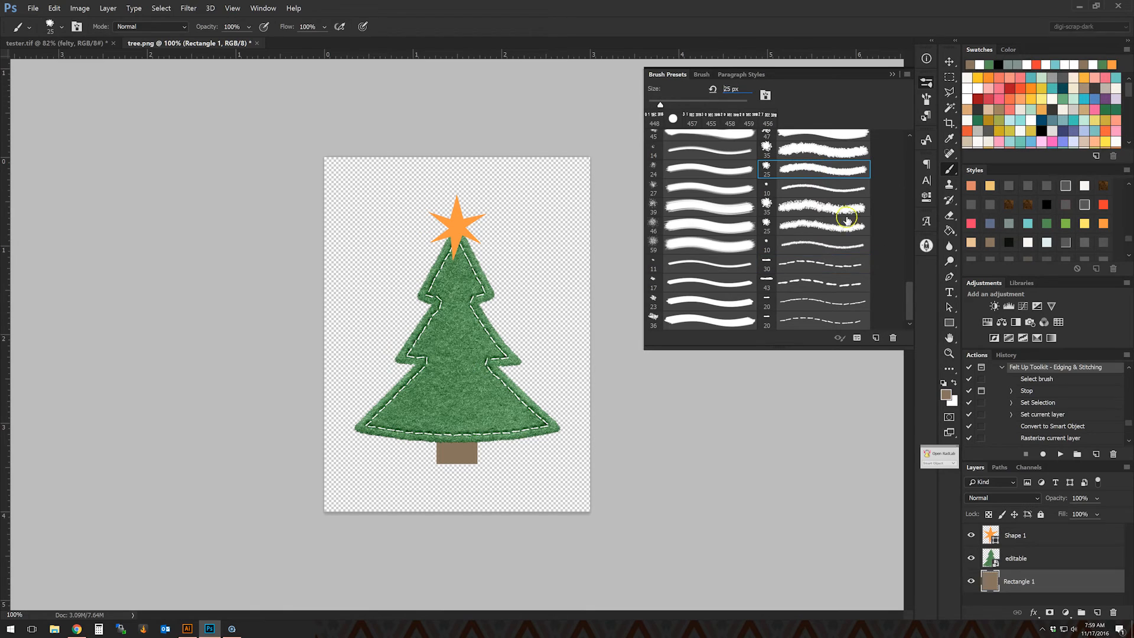
click(846, 189)
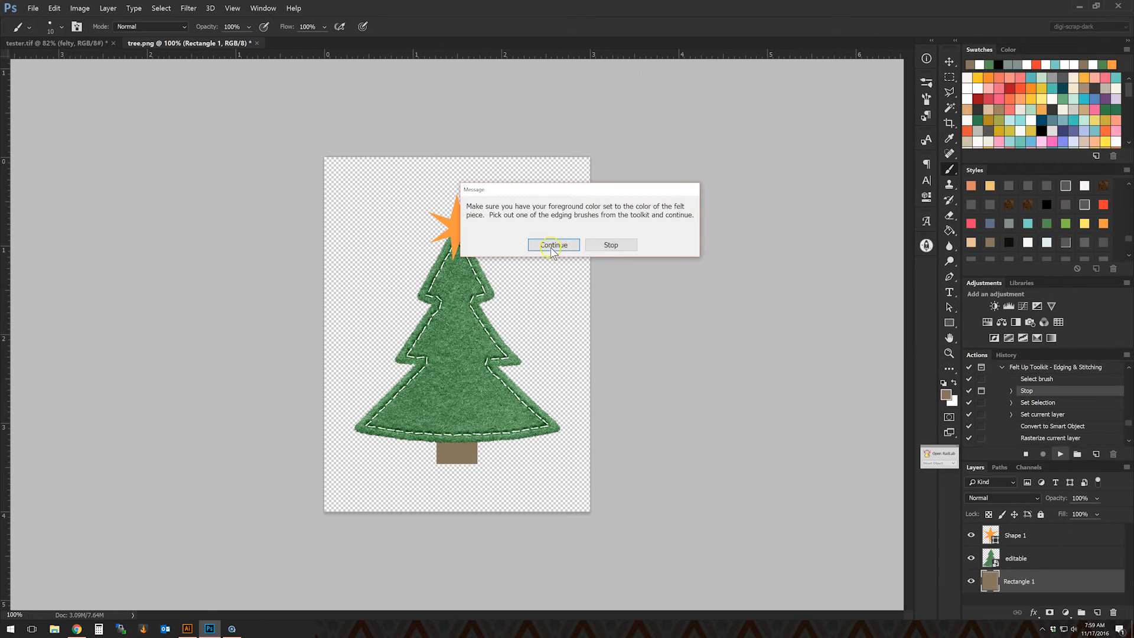
click(553, 245)
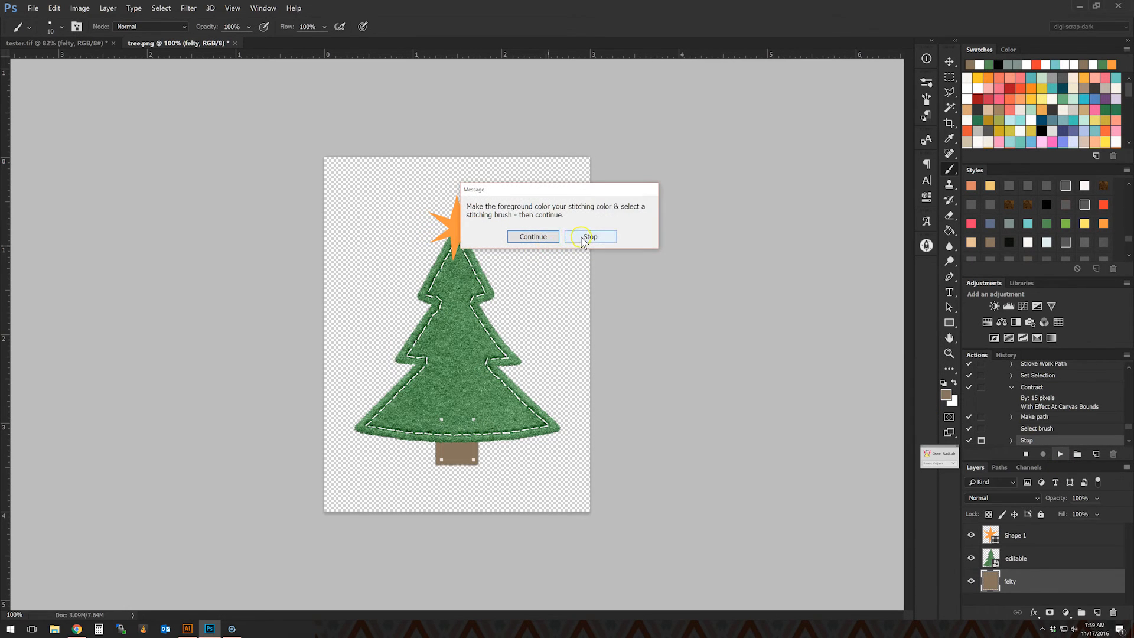
click(589, 237)
Set the foreground color to white, ffffff, for the trunk's stitching.
click(946, 394)
text(ffffff)
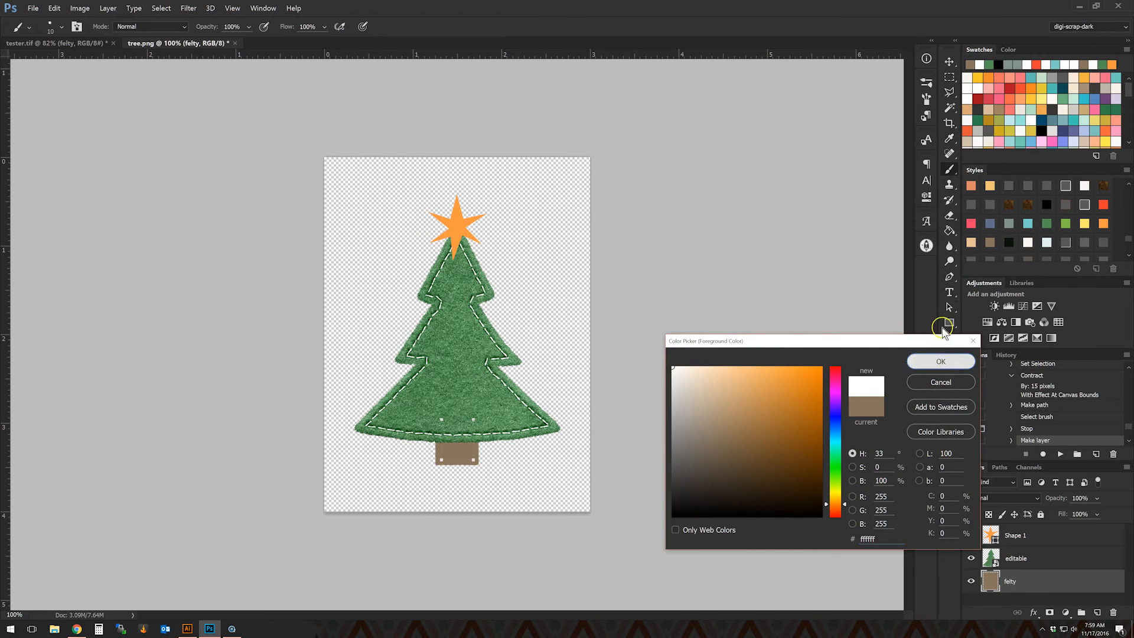
key(Return)
Choose the 20 px dashed stitching brush and finish the Edging & Stitching action on the trunk.
click(925, 84)
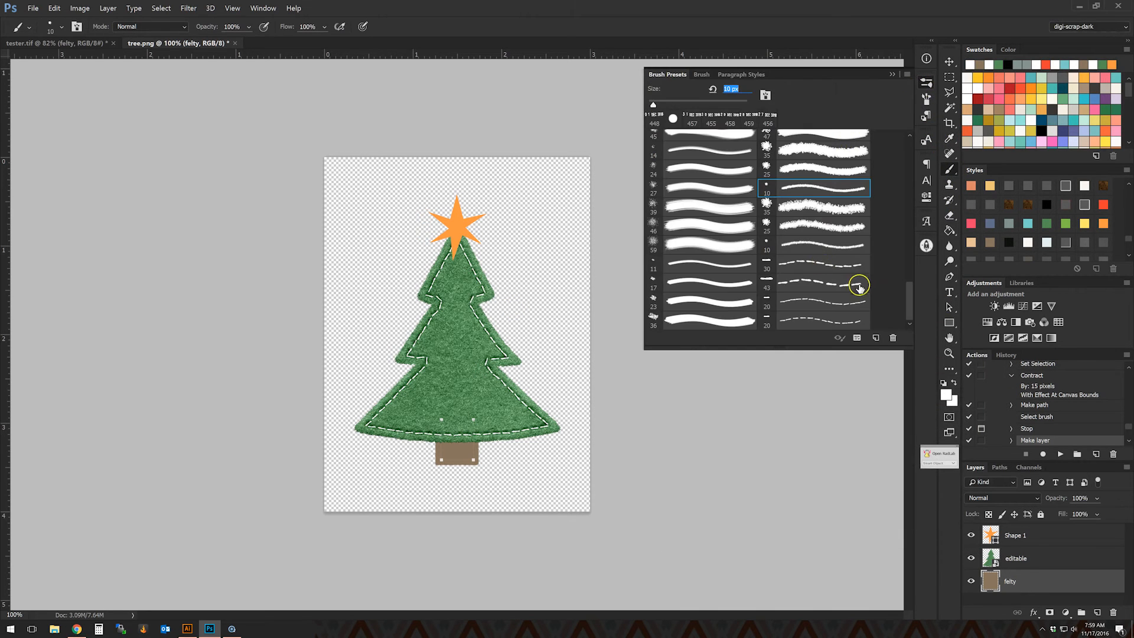
click(800, 320)
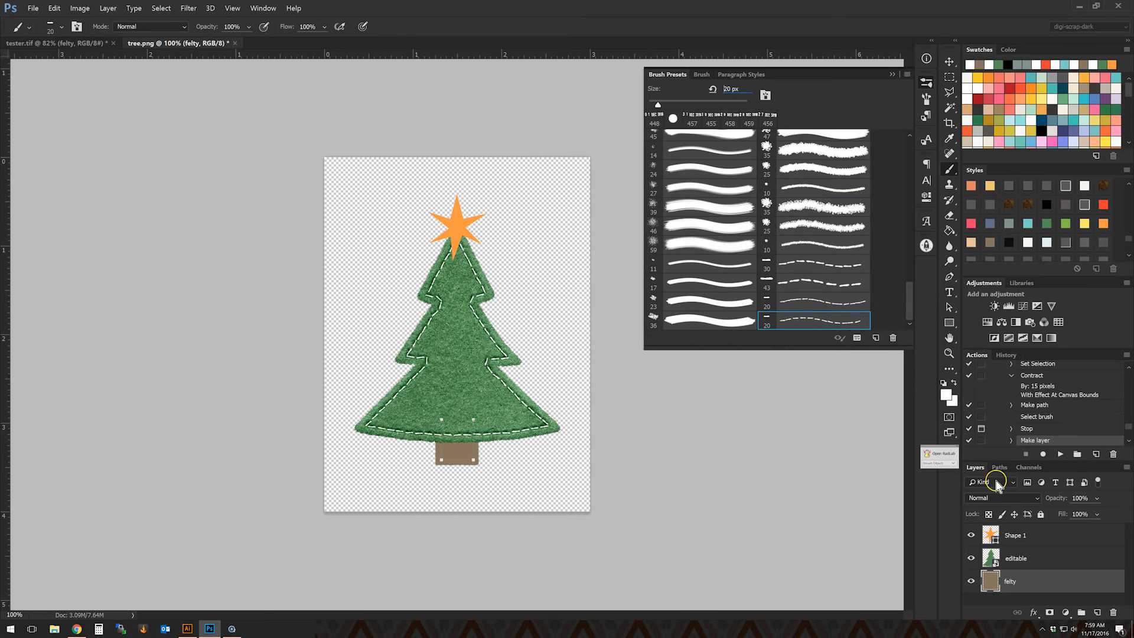
click(1061, 455)
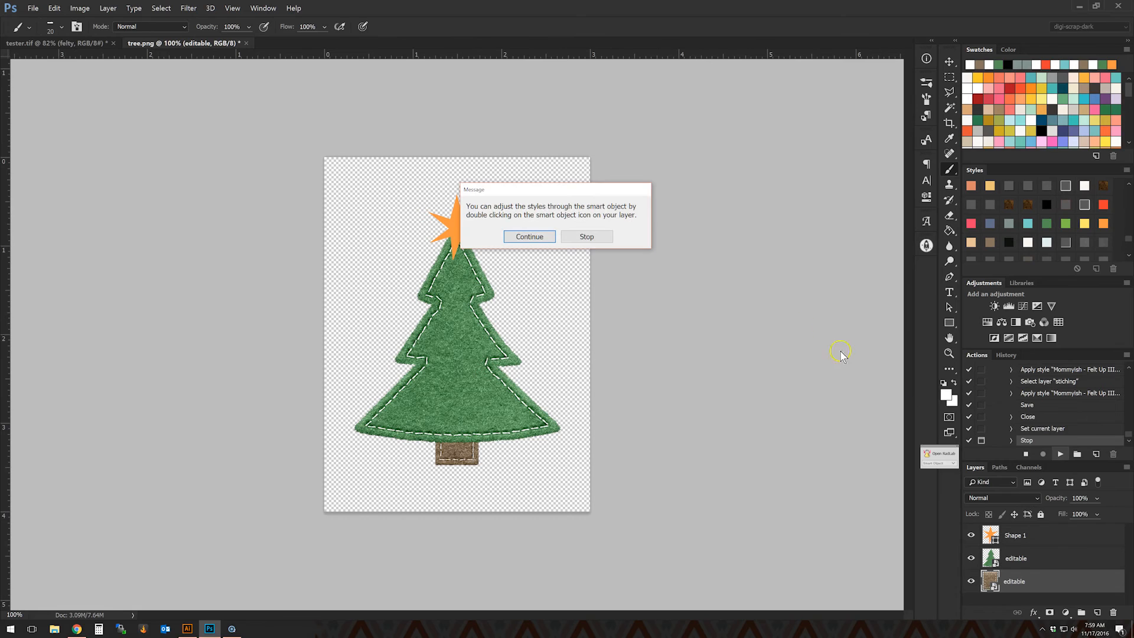
click(554, 237)
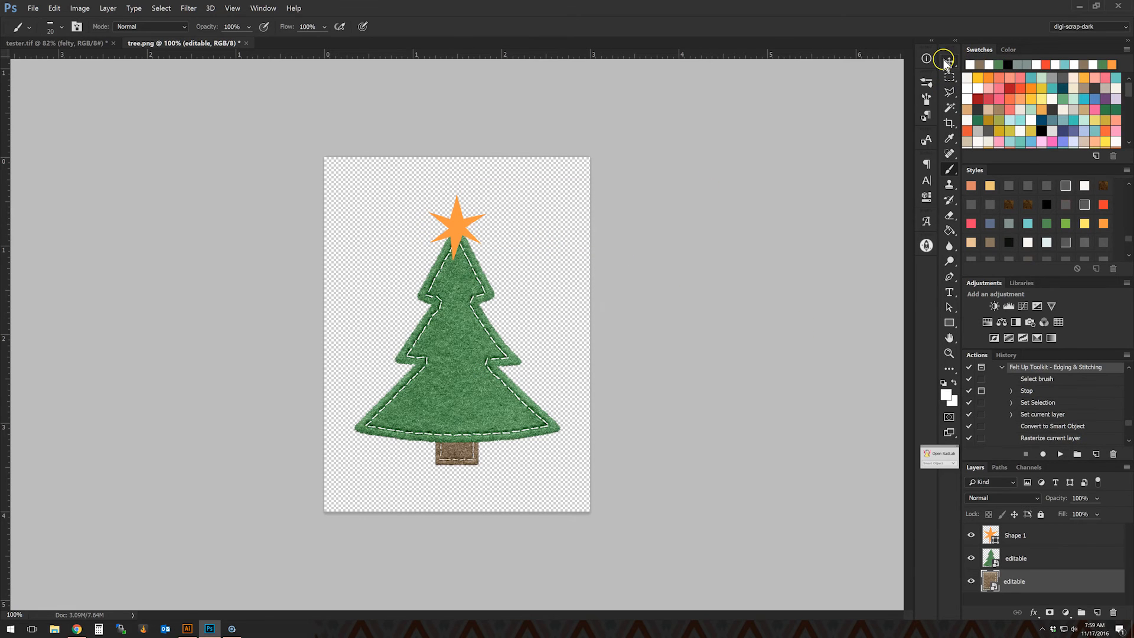
Select the Felt Up Toolkit - Edging action for the star layer and sample the star's orange, fd9840, as foreground color.
click(456, 223)
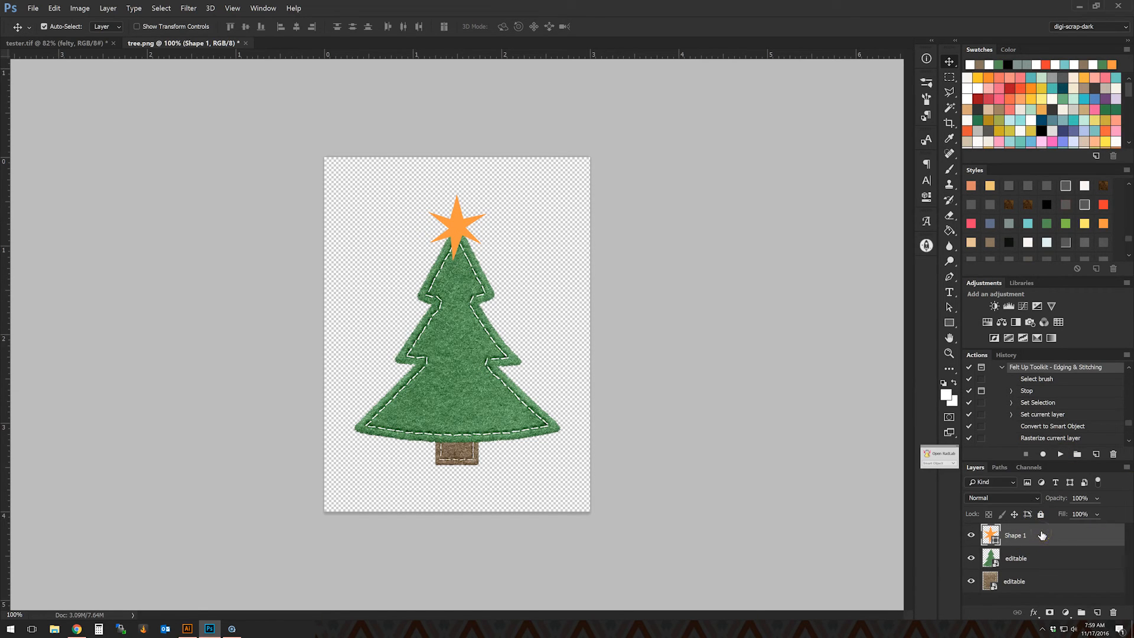
scroll(1043, 422, up, 5)
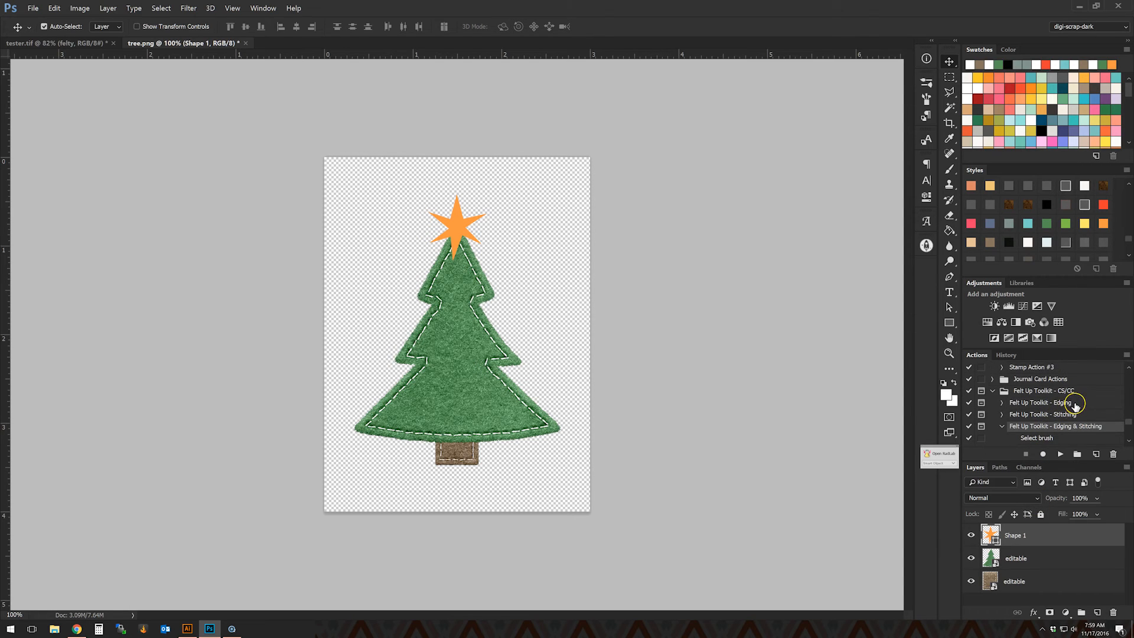
click(1076, 406)
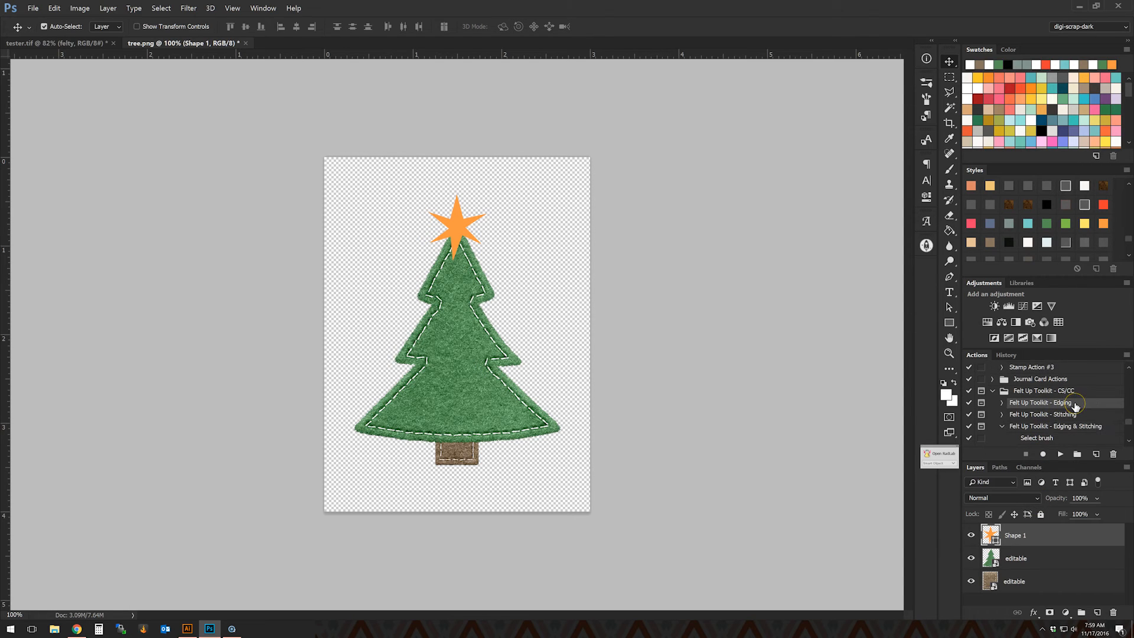
click(946, 396)
click(458, 231)
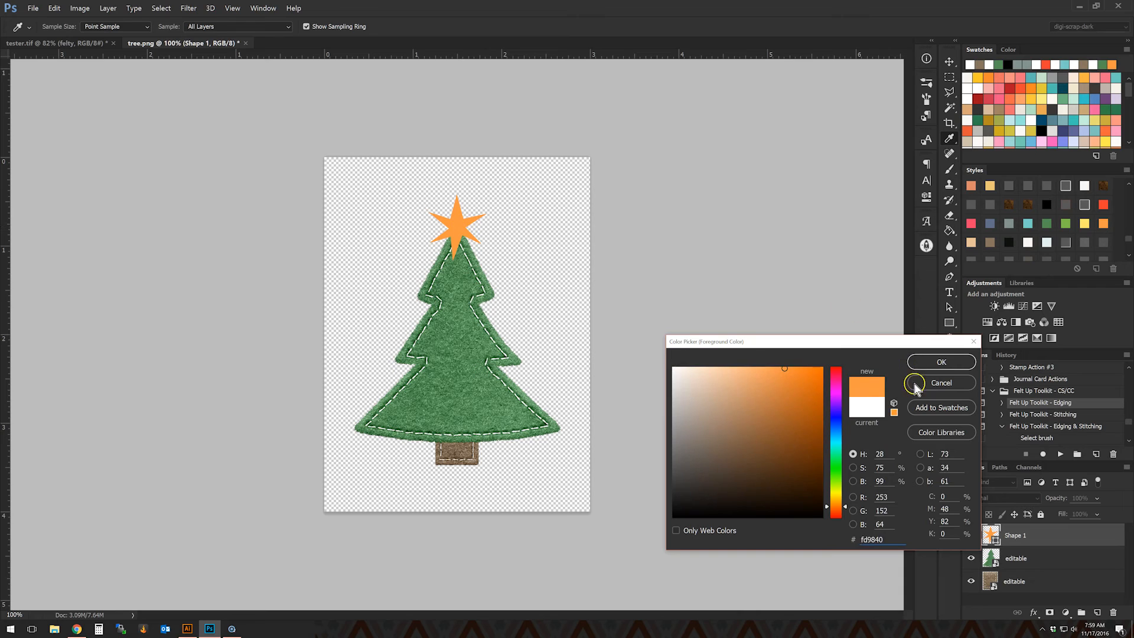
click(945, 361)
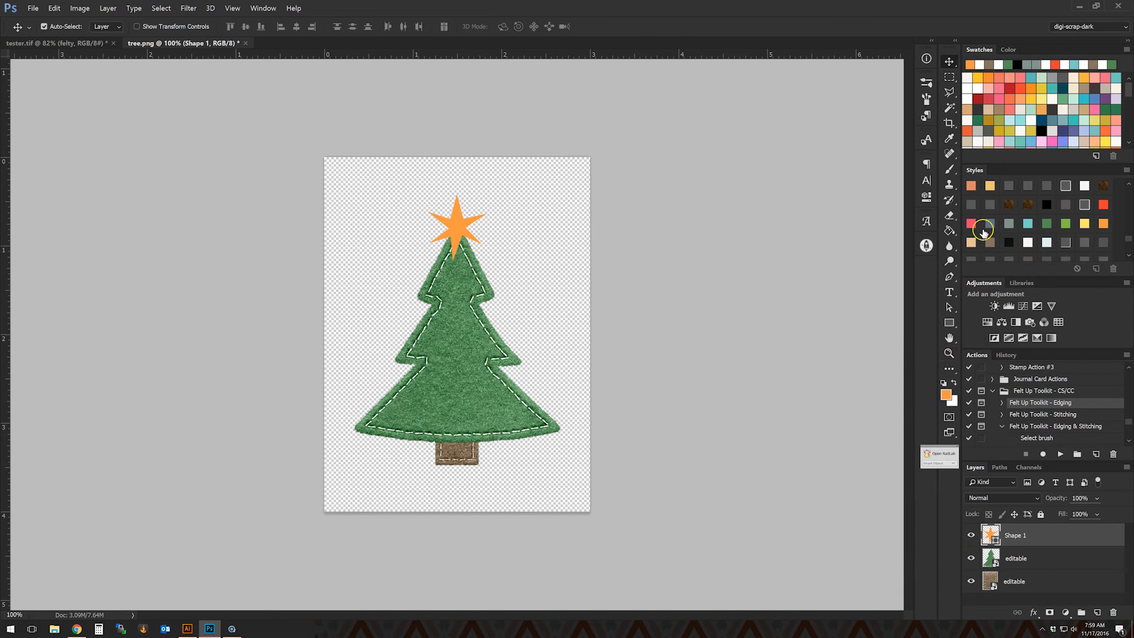
Draw five orange ornament circles across the tree on one shape layer, the middle one about 76 px and the largest about 118 px wide.
click(950, 324)
click(949, 322)
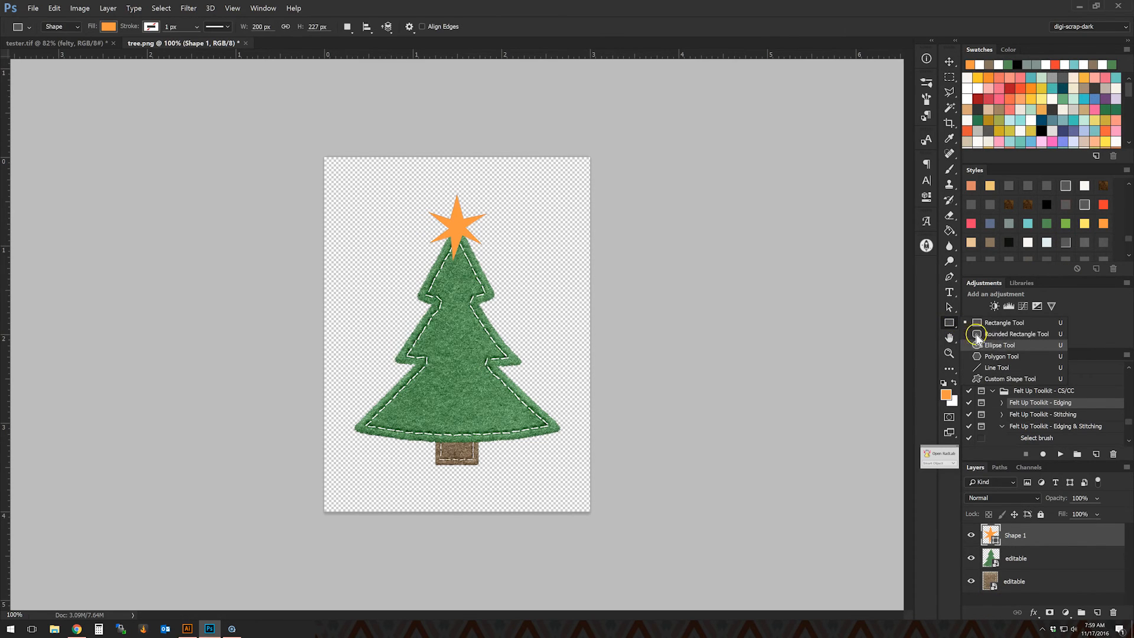
click(1001, 346)
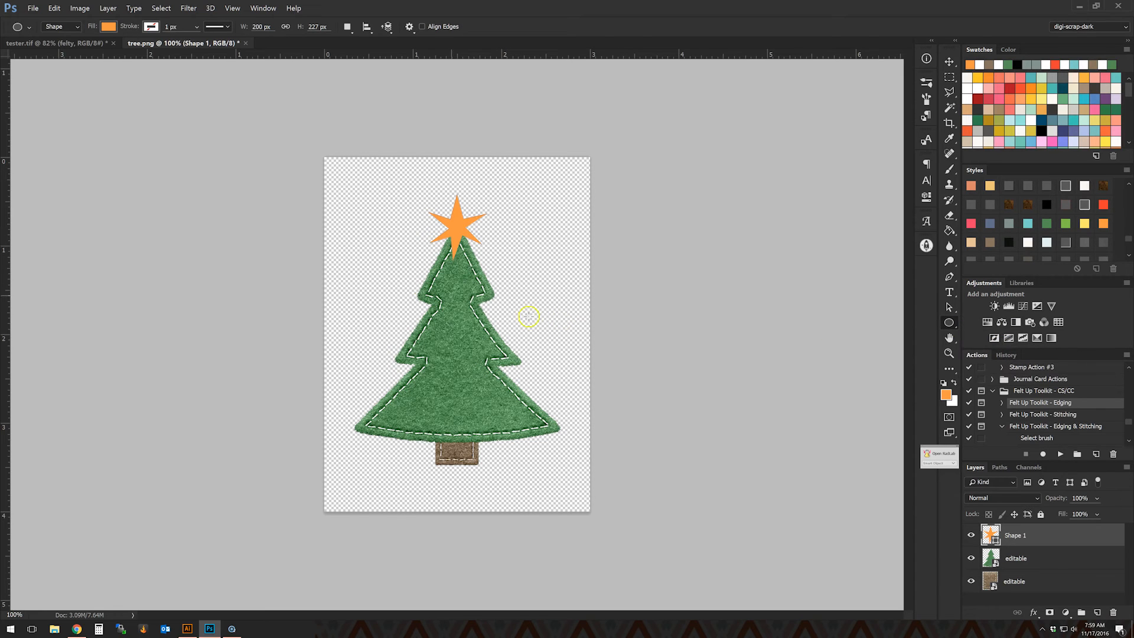
drag(409, 281, 473, 351)
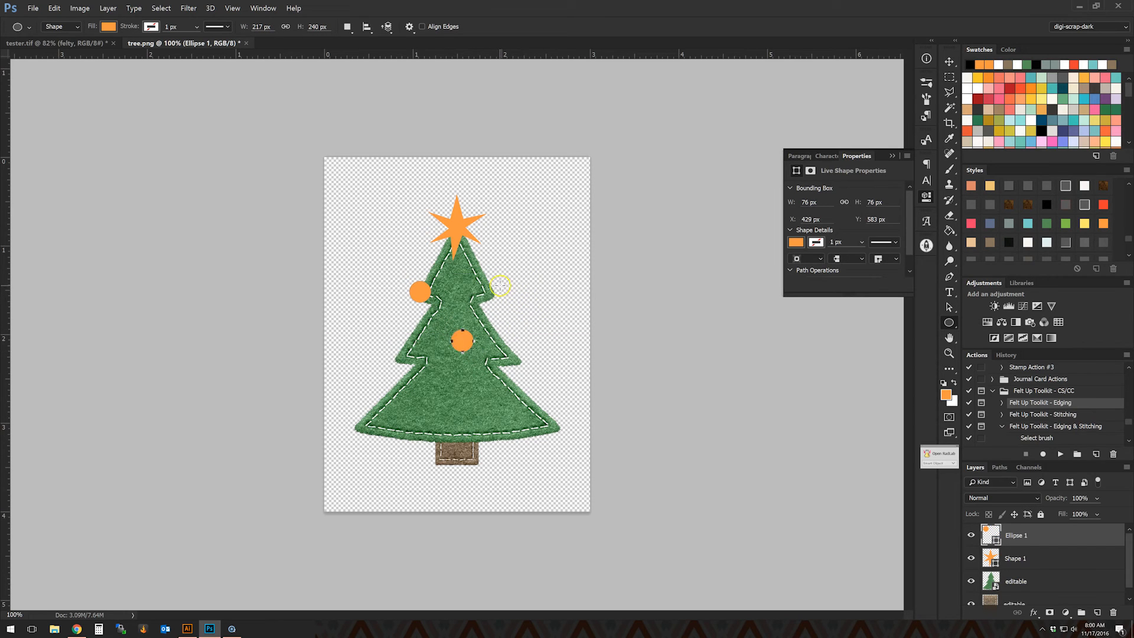
drag(383, 383, 404, 404)
drag(484, 403, 517, 443)
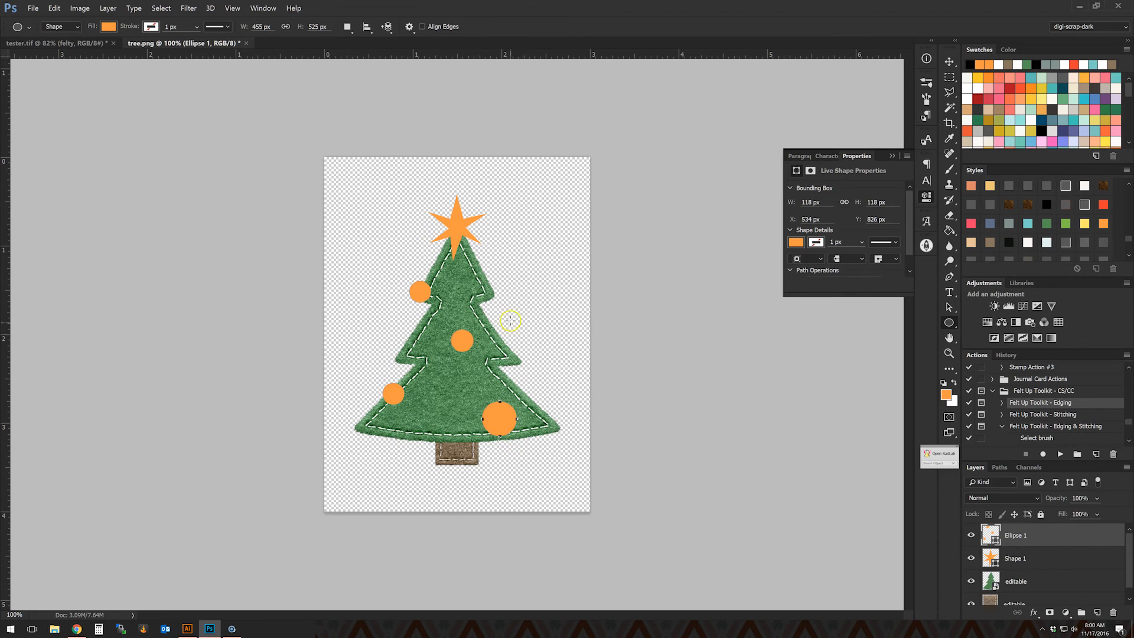
drag(479, 268, 502, 290)
Merge the ornament circles and the star into a single shape layer and make it the active layer.
drag(1054, 556, 1043, 541)
shift+click(1039, 539)
right_click(1038, 538)
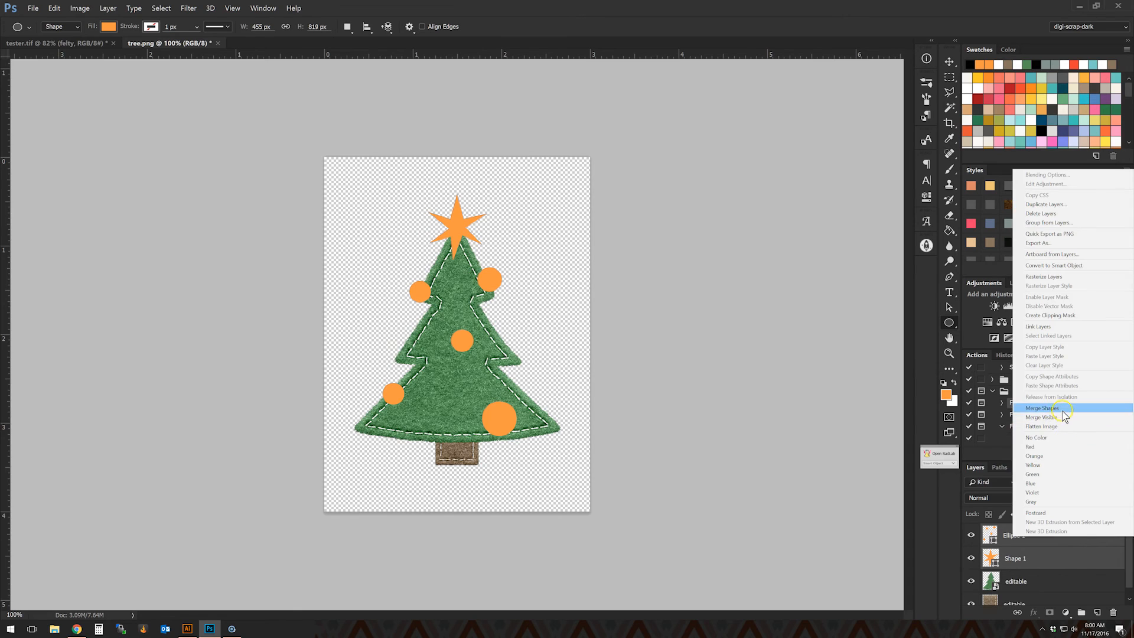
click(1062, 408)
click(1038, 560)
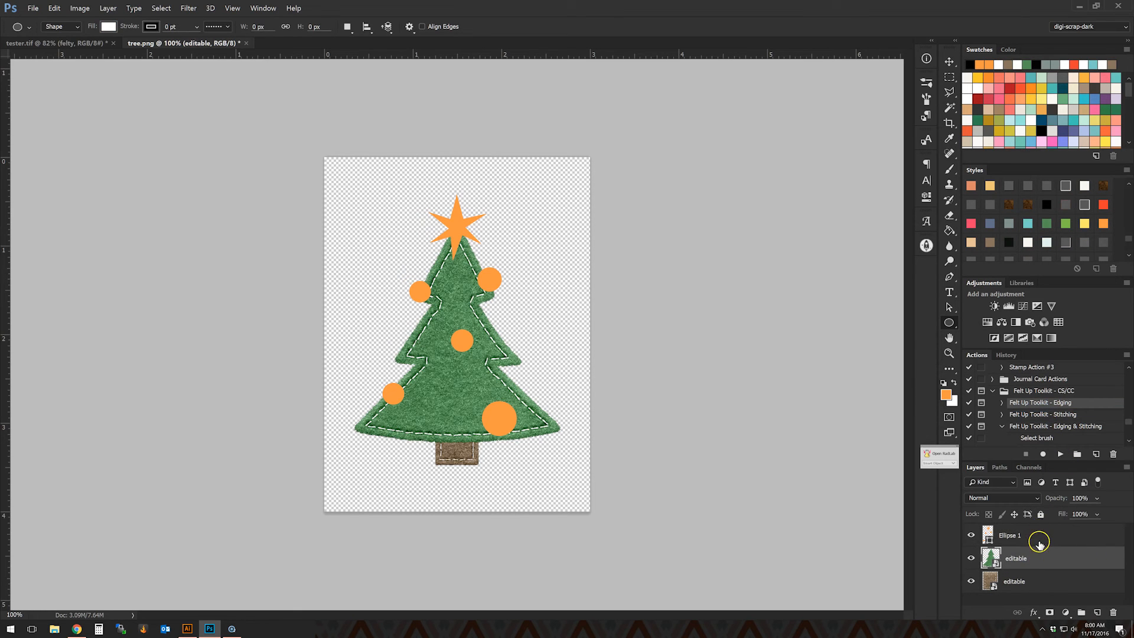
click(1039, 541)
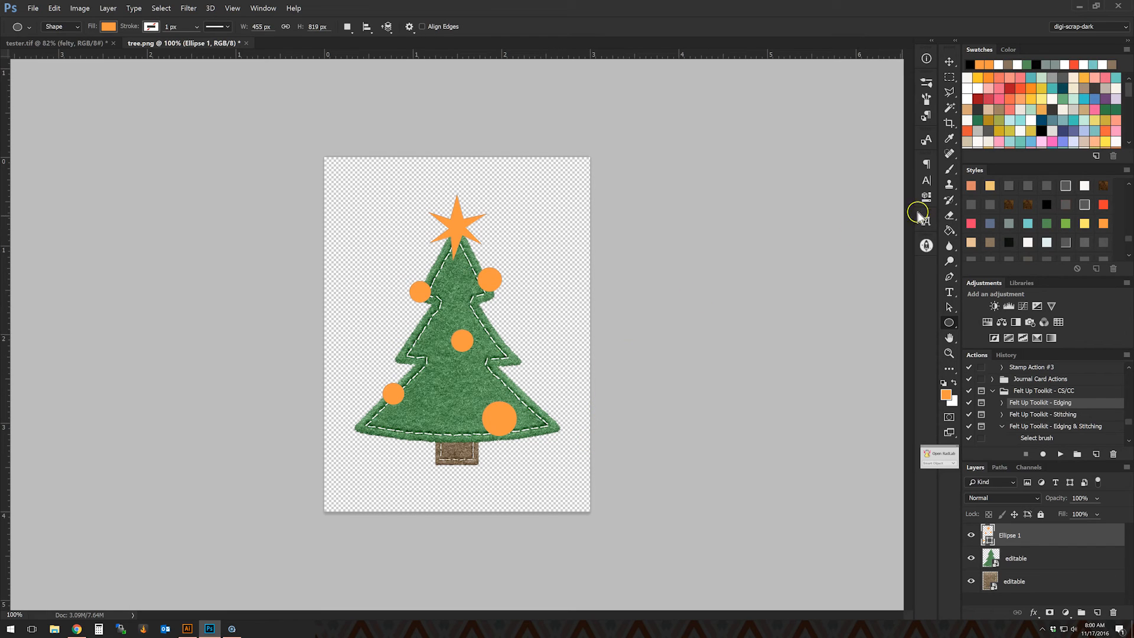
Run the Edging action on the merged star and ornaments layer with the rough edging brush set to 15 px.
click(950, 170)
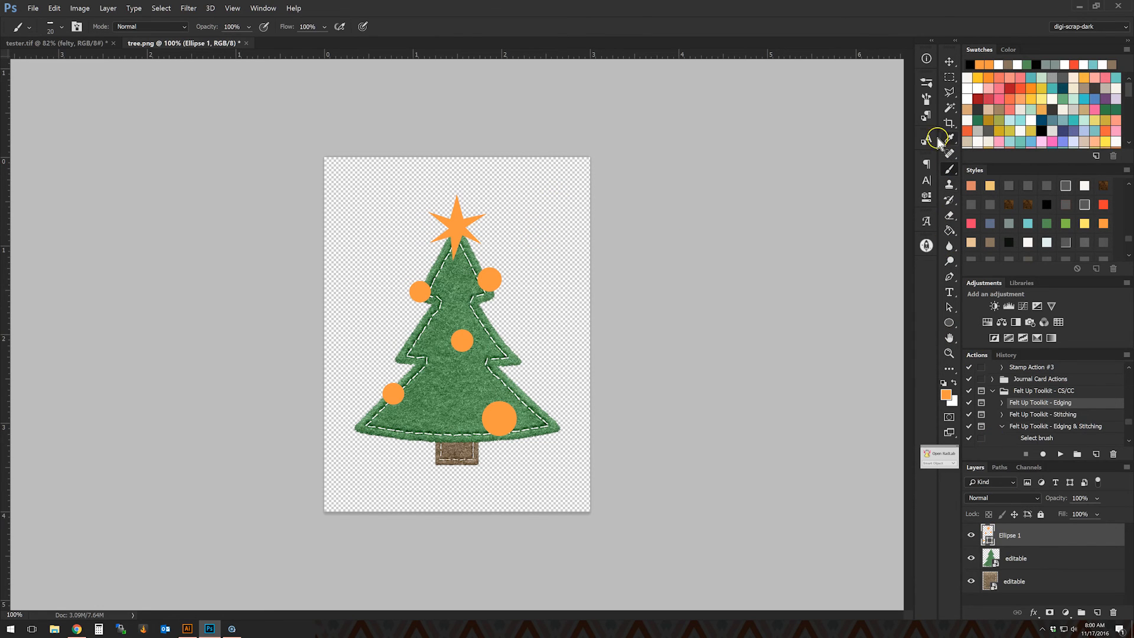
click(927, 84)
click(807, 189)
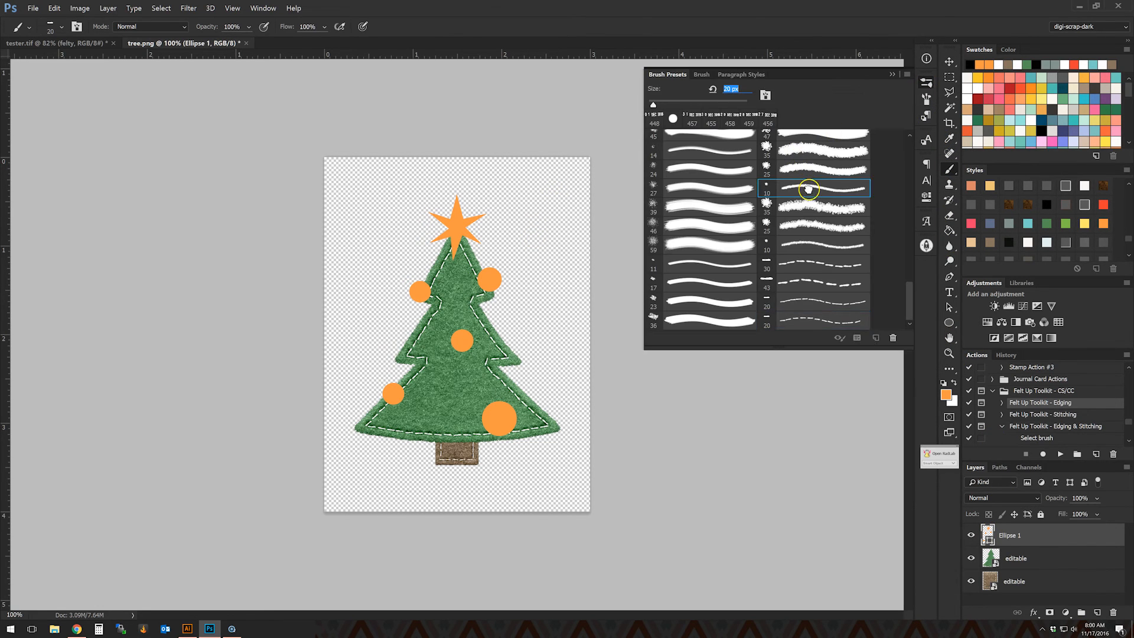
click(812, 232)
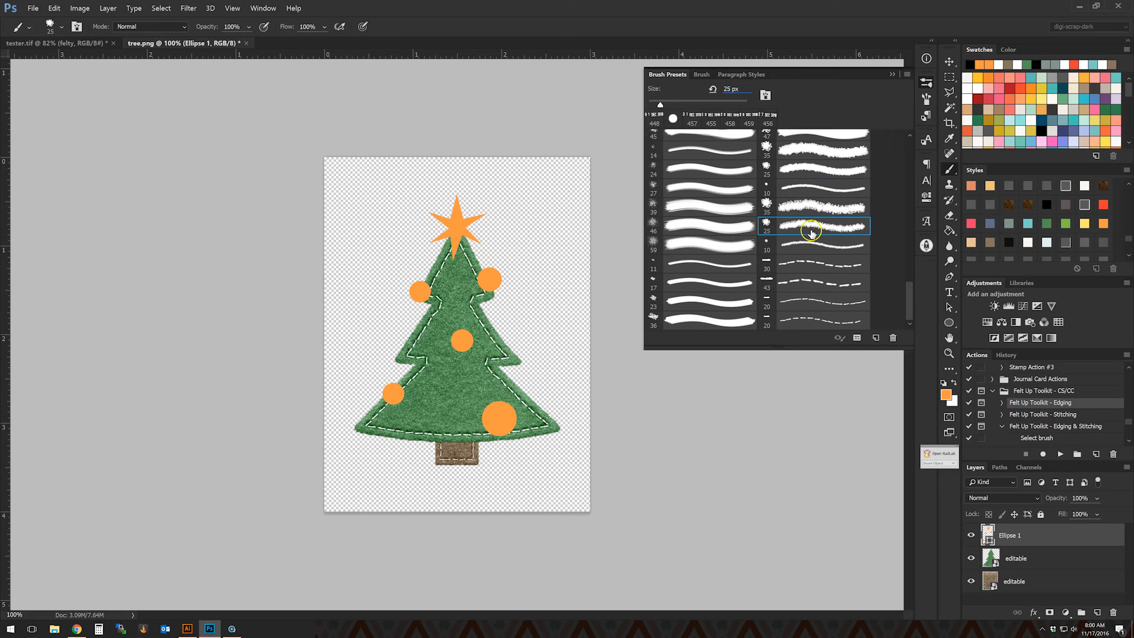
click(733, 88)
text(15)
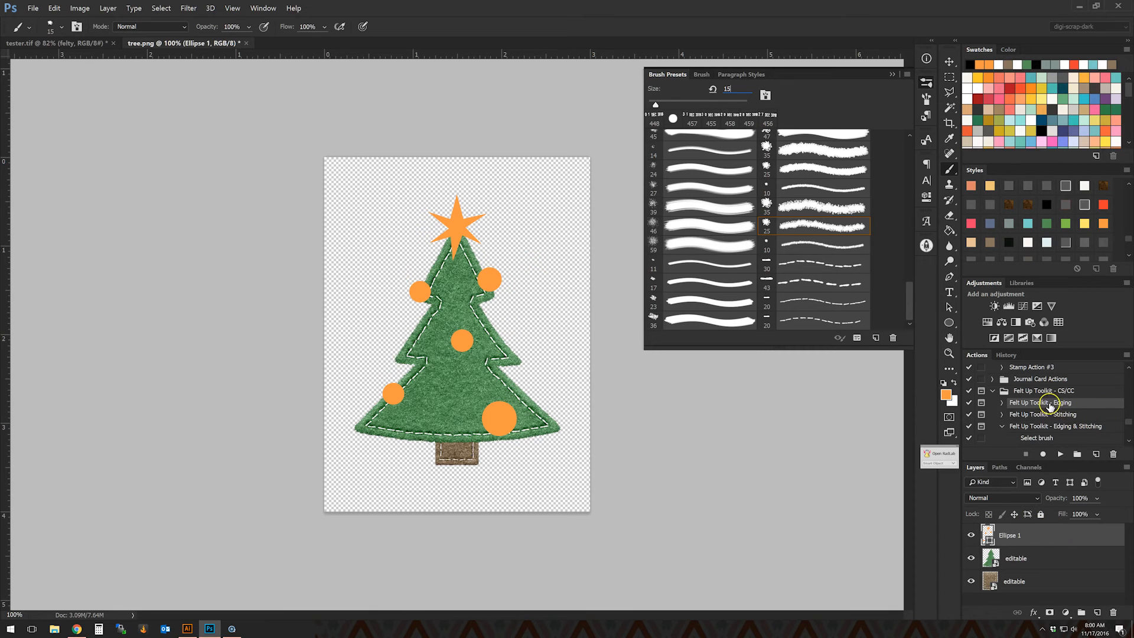
click(1061, 455)
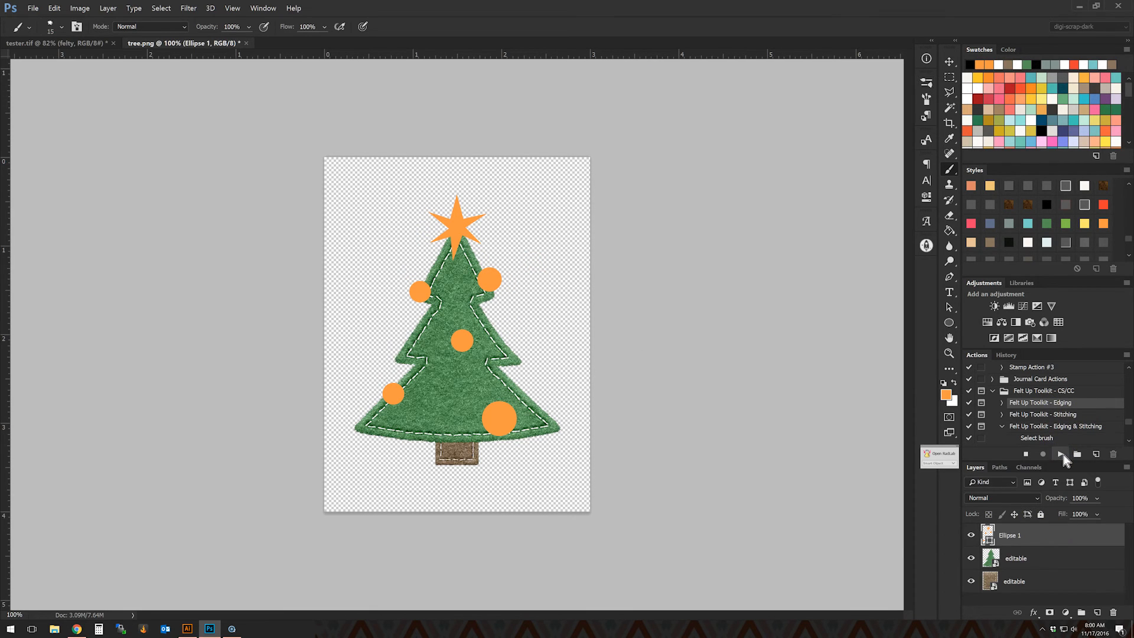
click(548, 243)
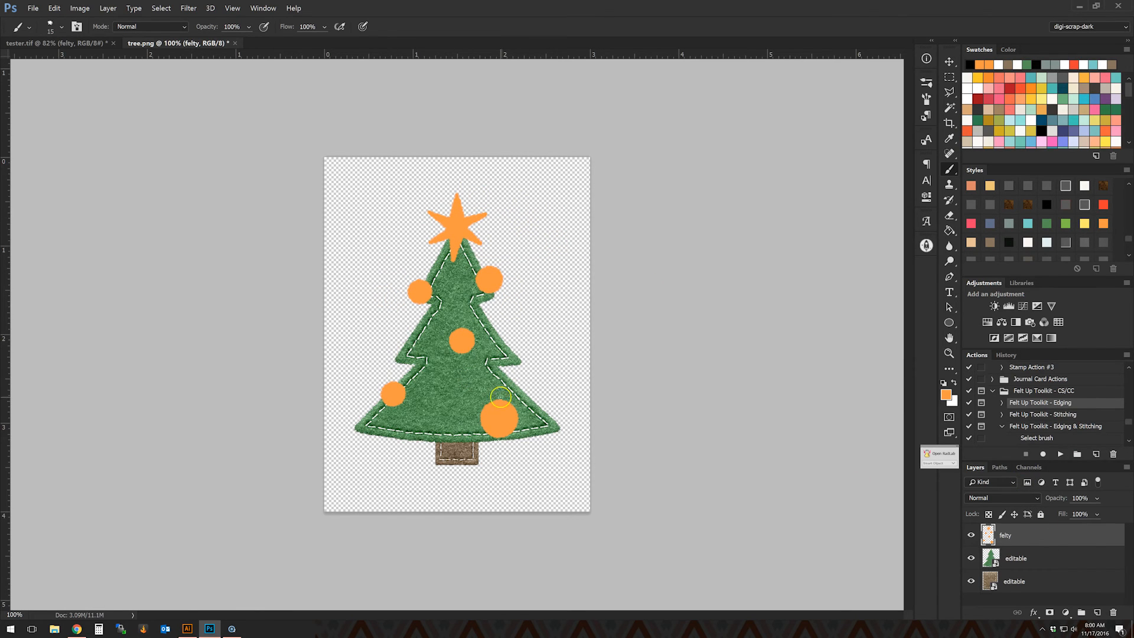
Add a new empty layer above the felty layer and clip it to the star and ornament shapes.
click(1097, 613)
key(ctrl+g)
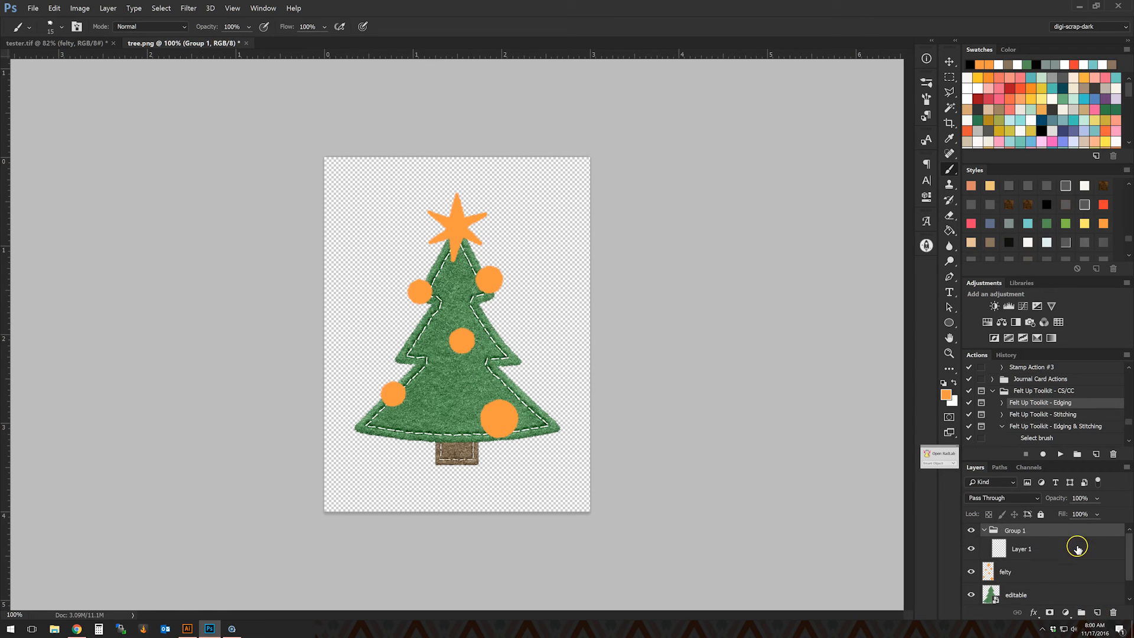
key(ctrl+z)
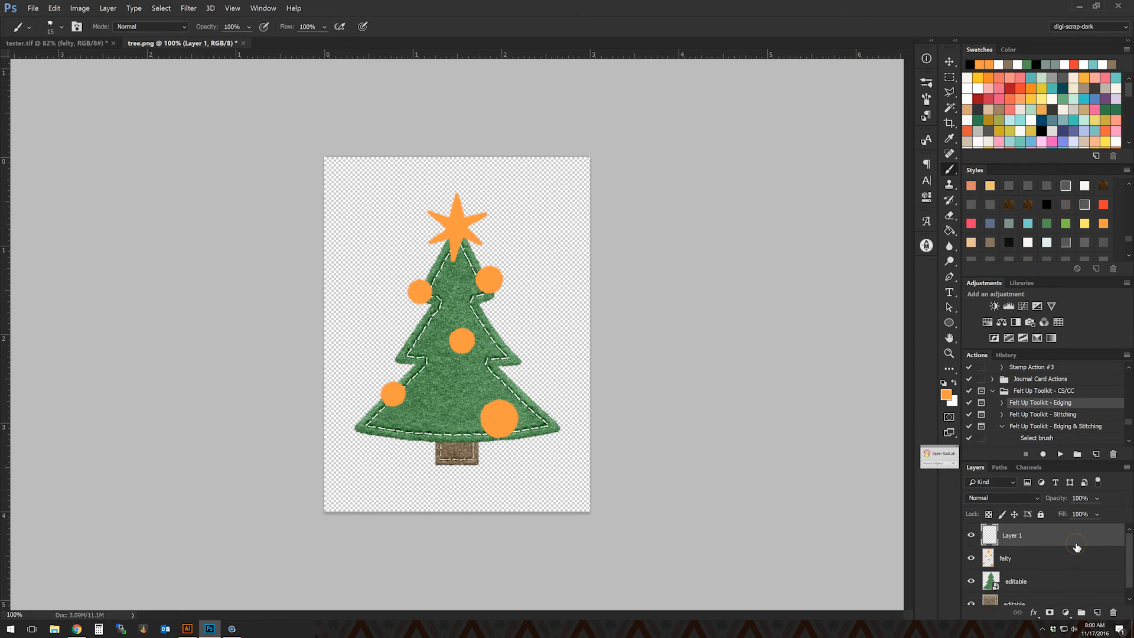
alt+click(1076, 547)
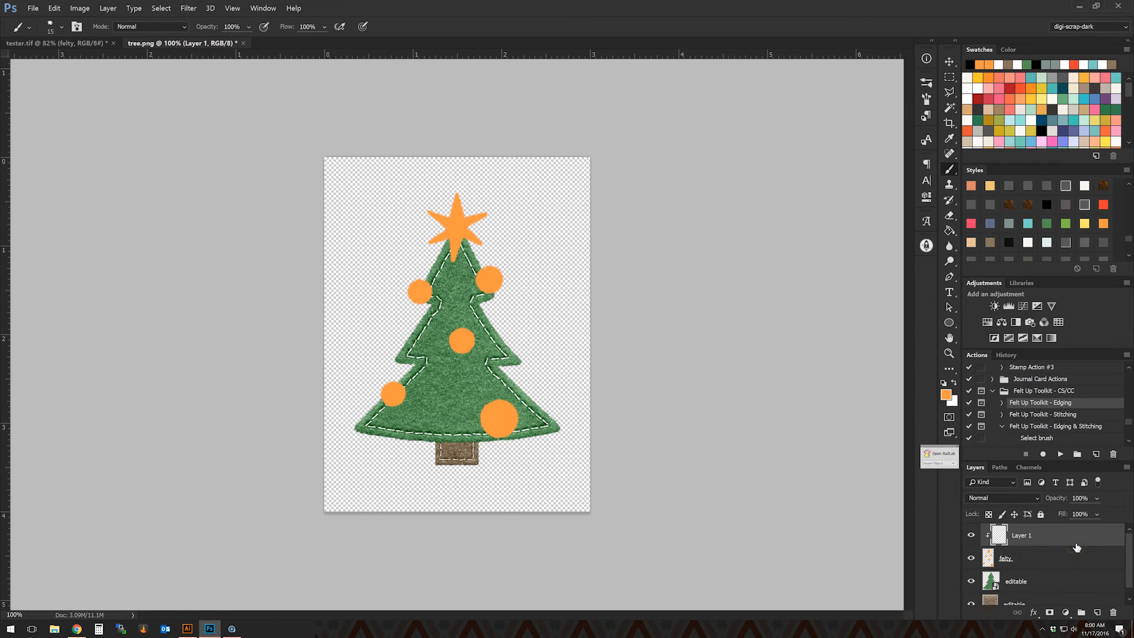
Paint the large lower-right ornament and the upper-right ornament orange-red on the clipped layer, using a 158 px hard round brush.
click(926, 81)
scroll(709, 142, up, 1)
scroll(670, 127, up, 5)
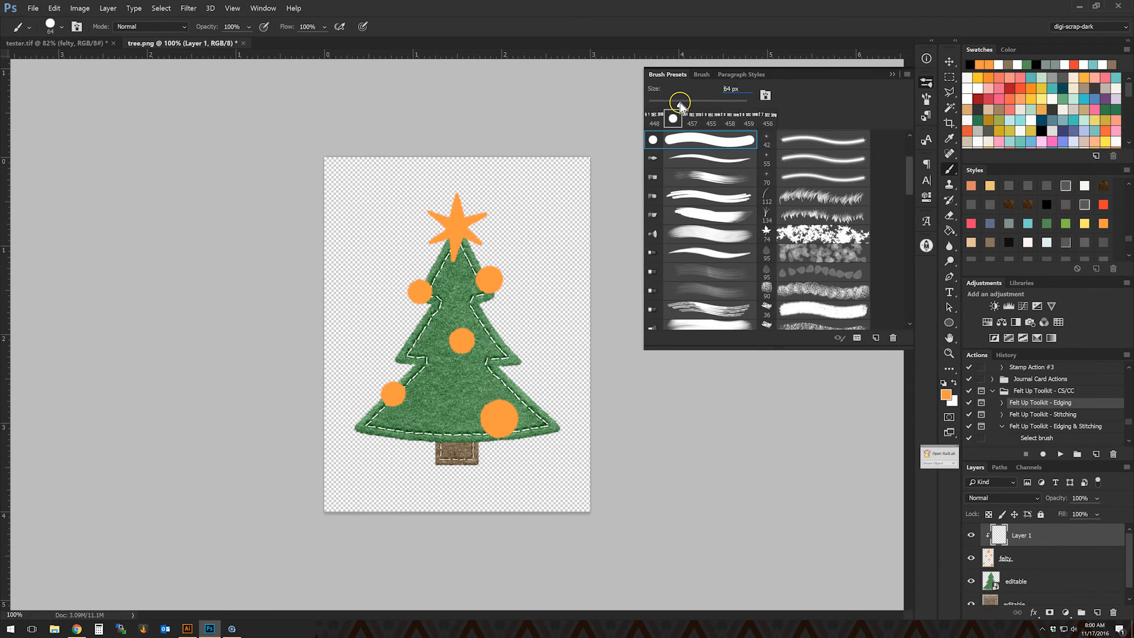
click(1074, 63)
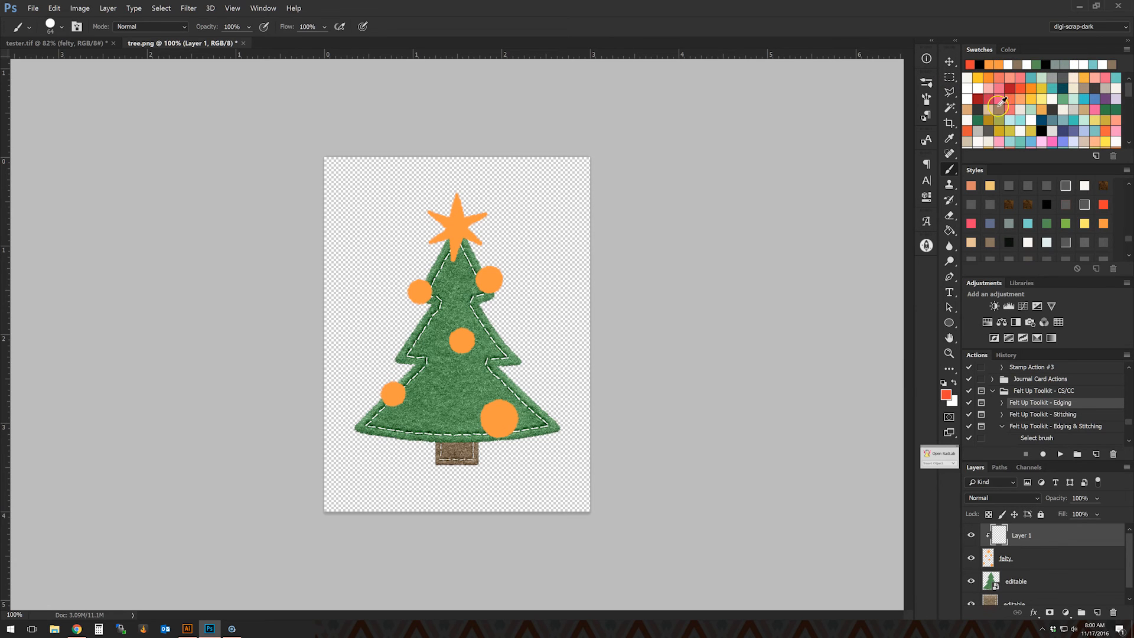
click(61, 27)
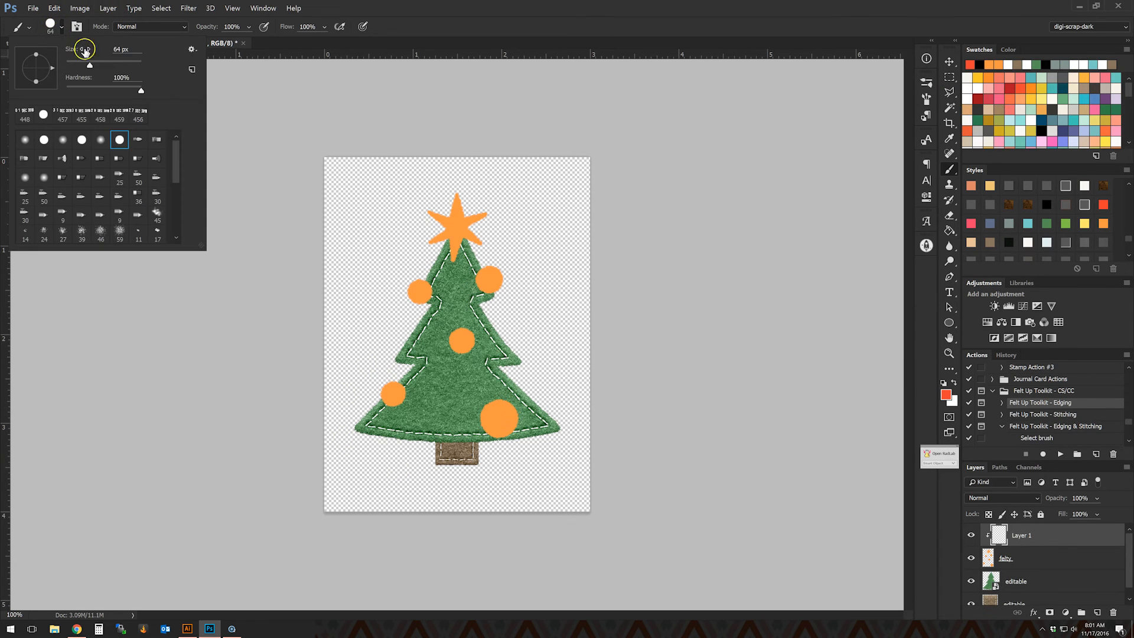
click(515, 416)
click(501, 414)
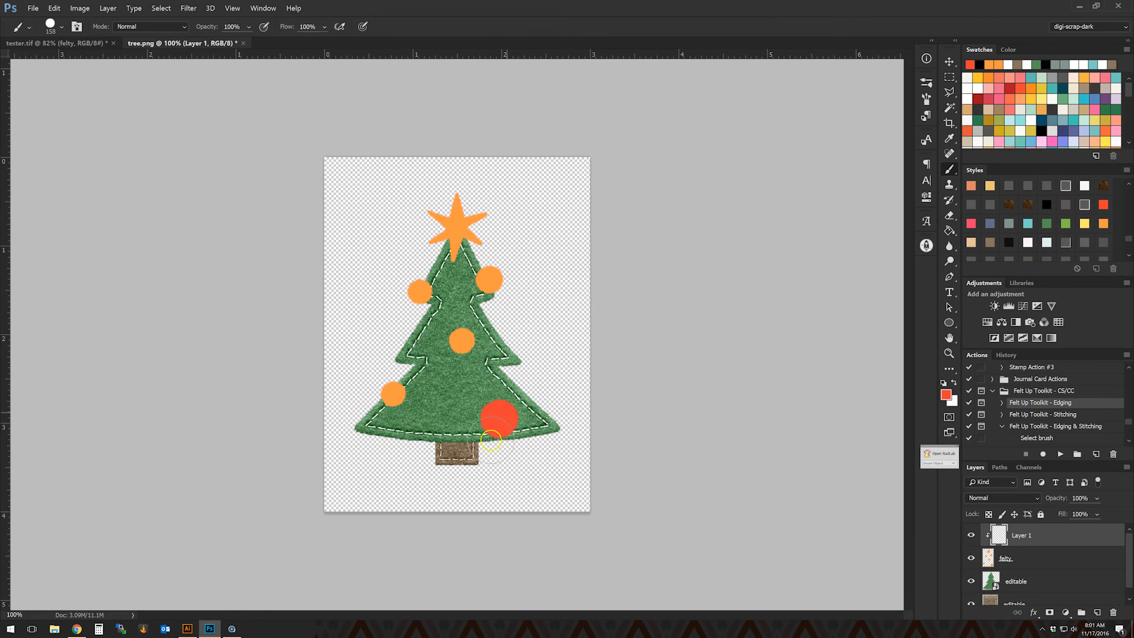
click(489, 279)
Recolour the lower-left ornament teal and the middle ornament pink with the same brush.
click(1091, 66)
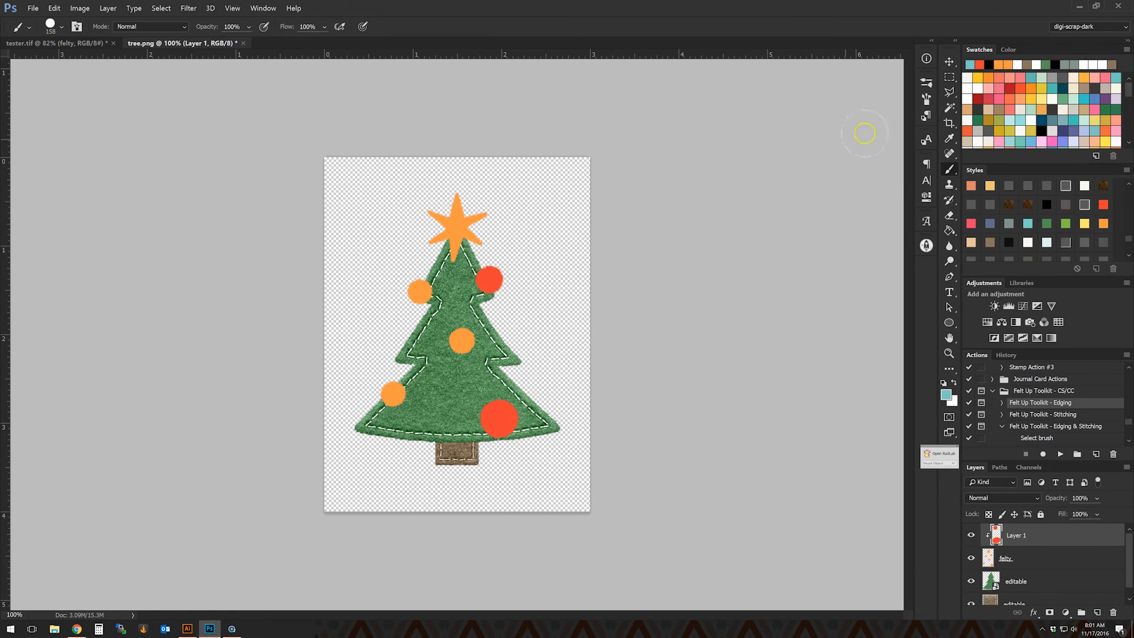
click(392, 394)
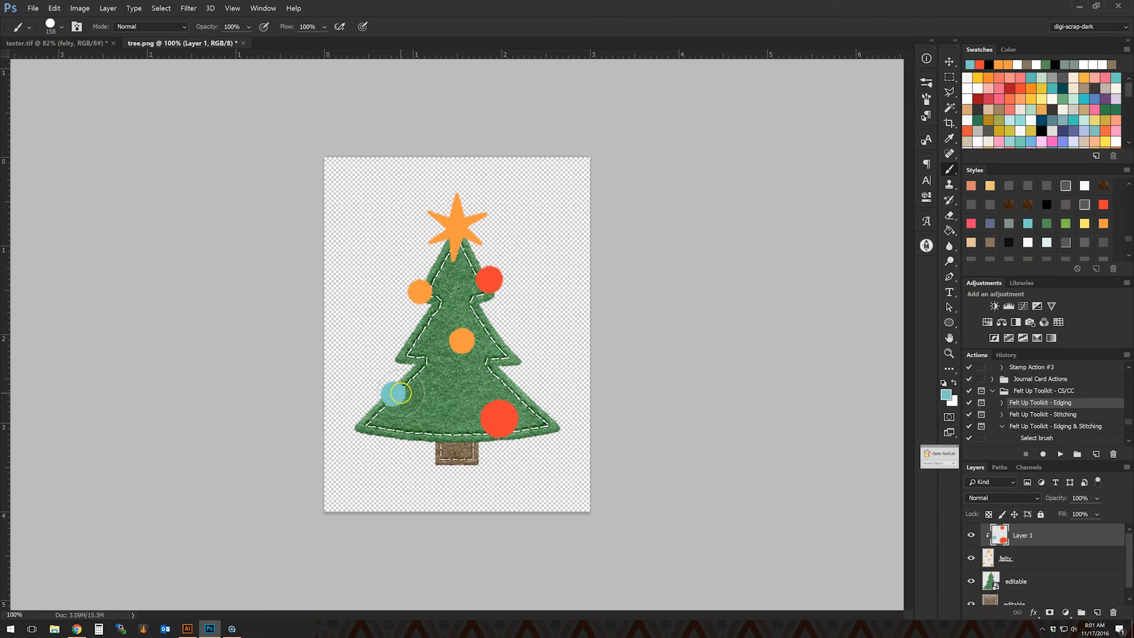
click(1102, 78)
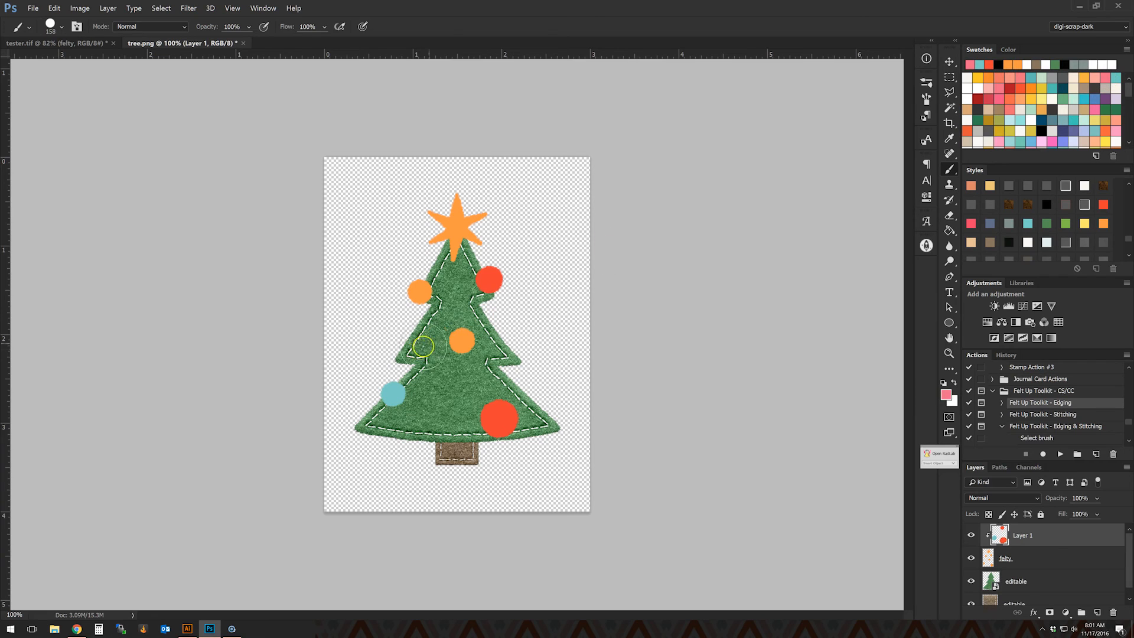
click(463, 342)
Pick a pale yellow swatch and paint over the upper-left ornament with it.
scroll(1084, 132, down, 10)
scroll(1079, 133, down, 1)
click(1051, 142)
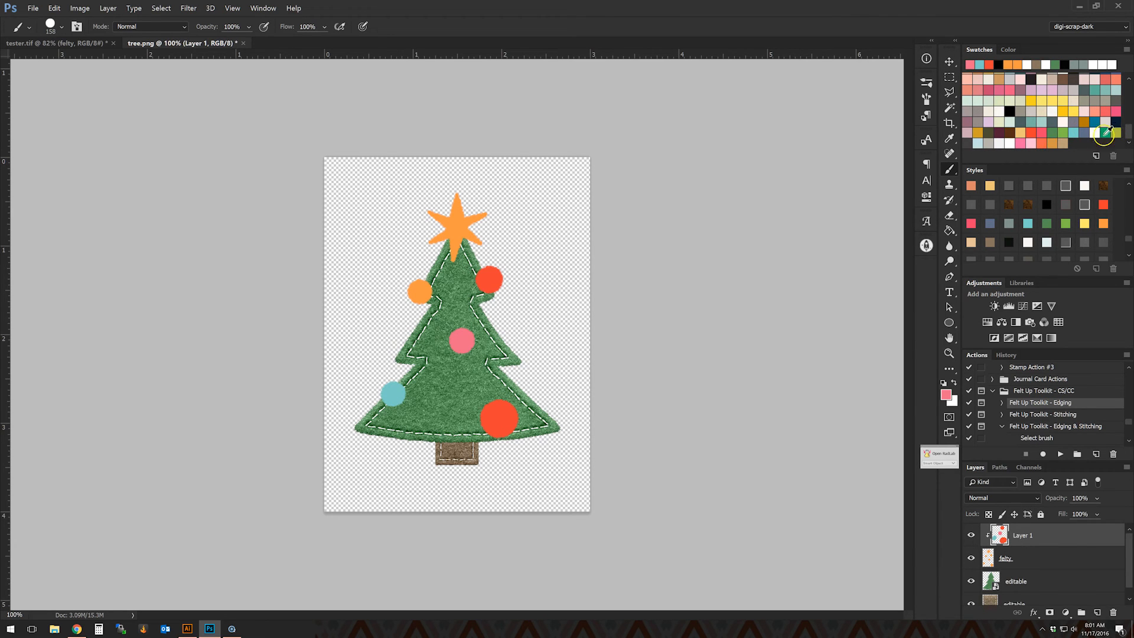
click(1020, 131)
click(426, 288)
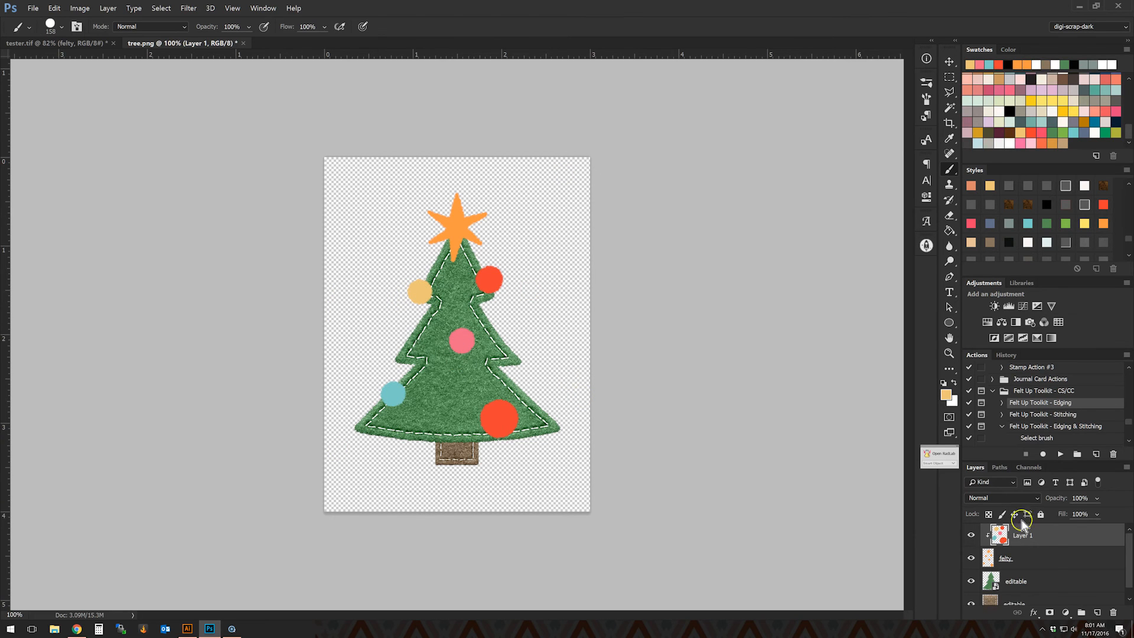
Merge the painted colour layer with the felty layer and apply the Felt Up III felt style to the merged layer.
right_click(1036, 558)
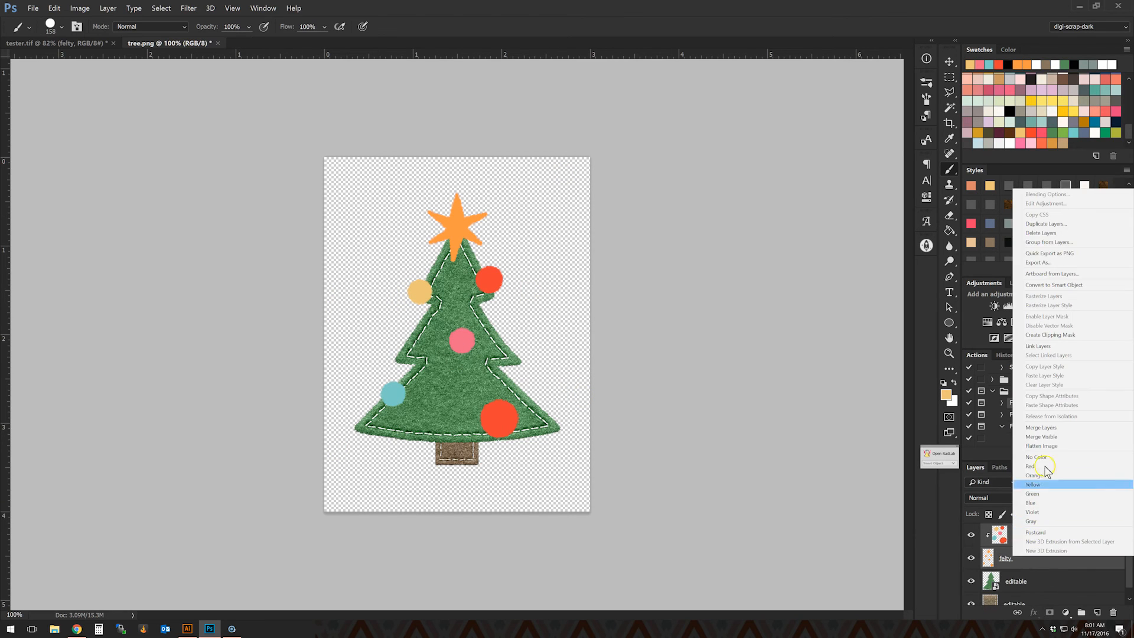
click(1047, 426)
scroll(1051, 220, down, 4)
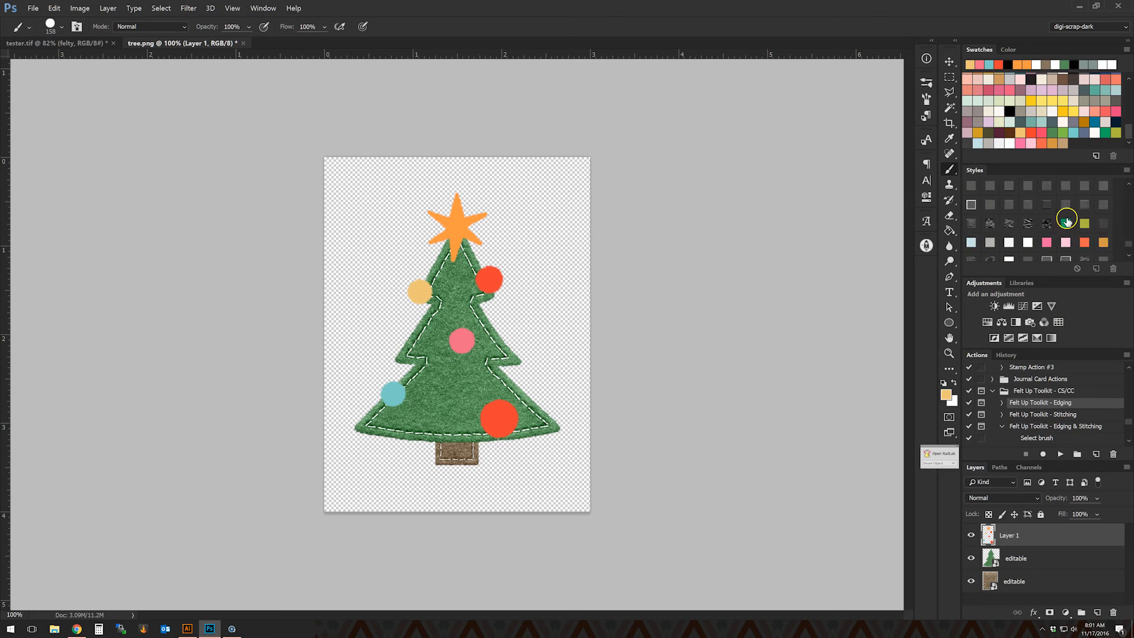
click(1044, 231)
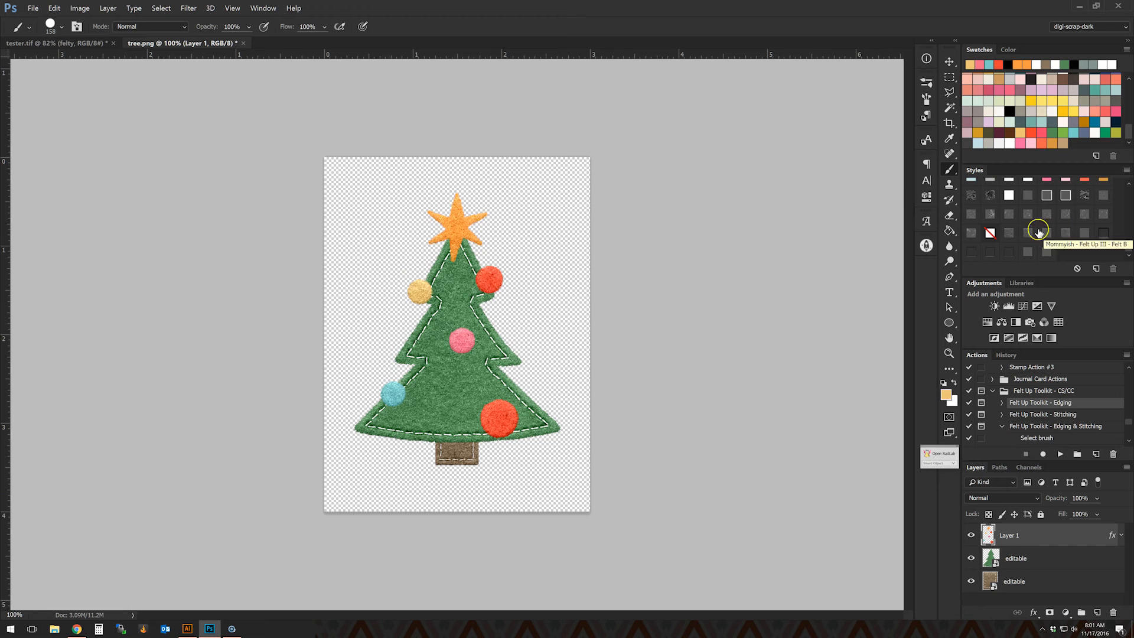
Add a new empty layer above the felt star and ornaments and choose the 20 px dashed stitching brush.
click(949, 352)
drag(473, 197, 537, 231)
key(ctrl+minus)
drag(365, 378, 309, 385)
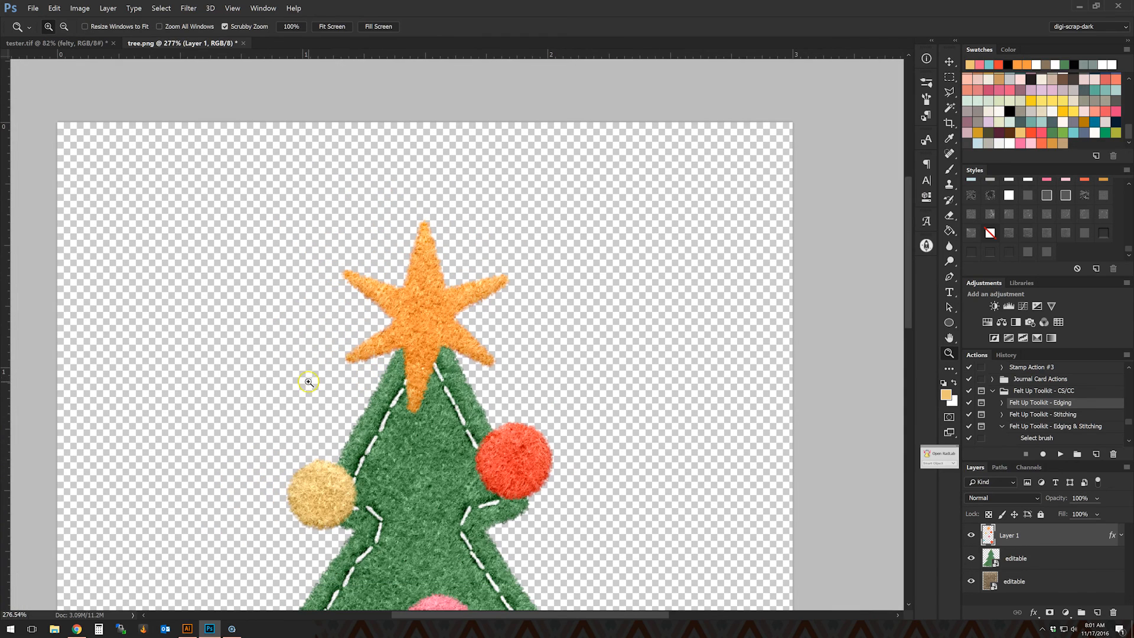
click(1097, 611)
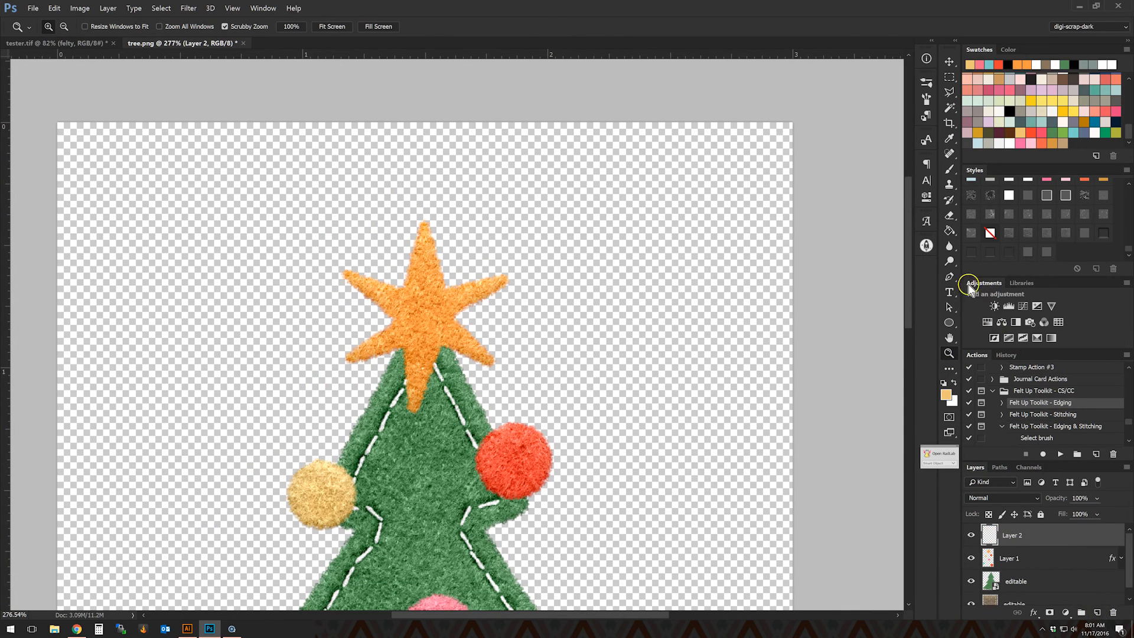
click(950, 276)
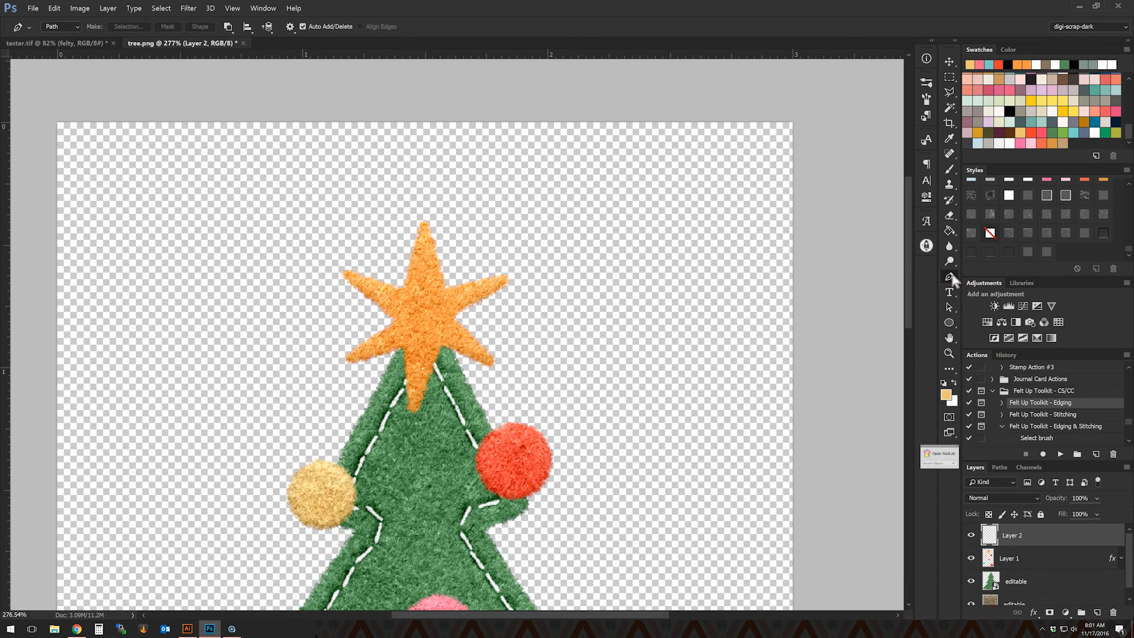
click(928, 86)
click(928, 85)
key(b)
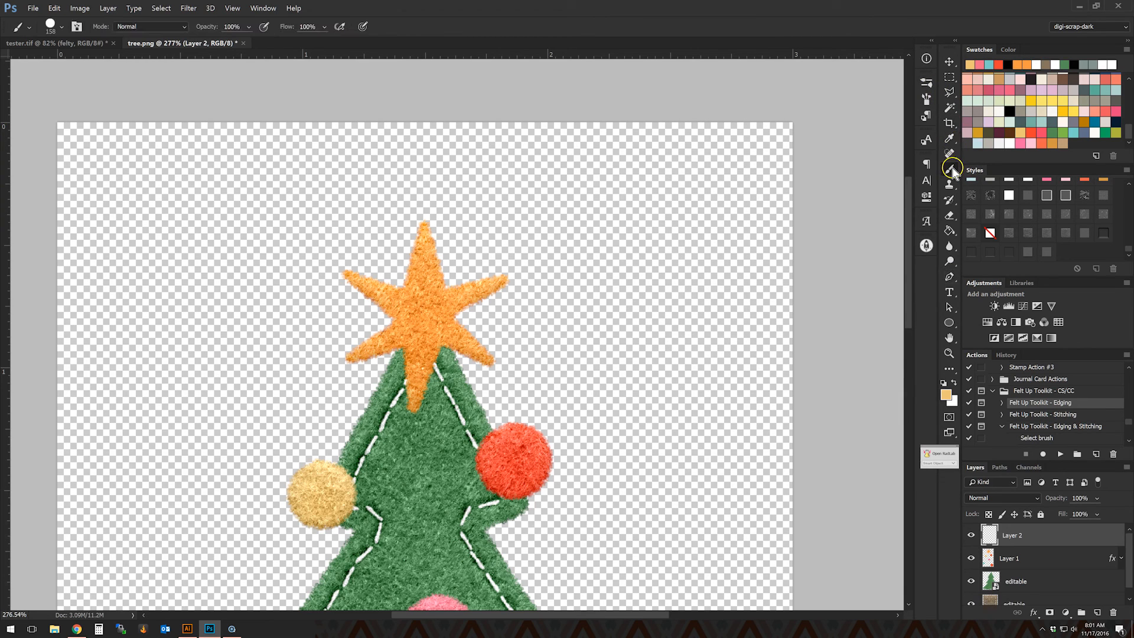
click(927, 83)
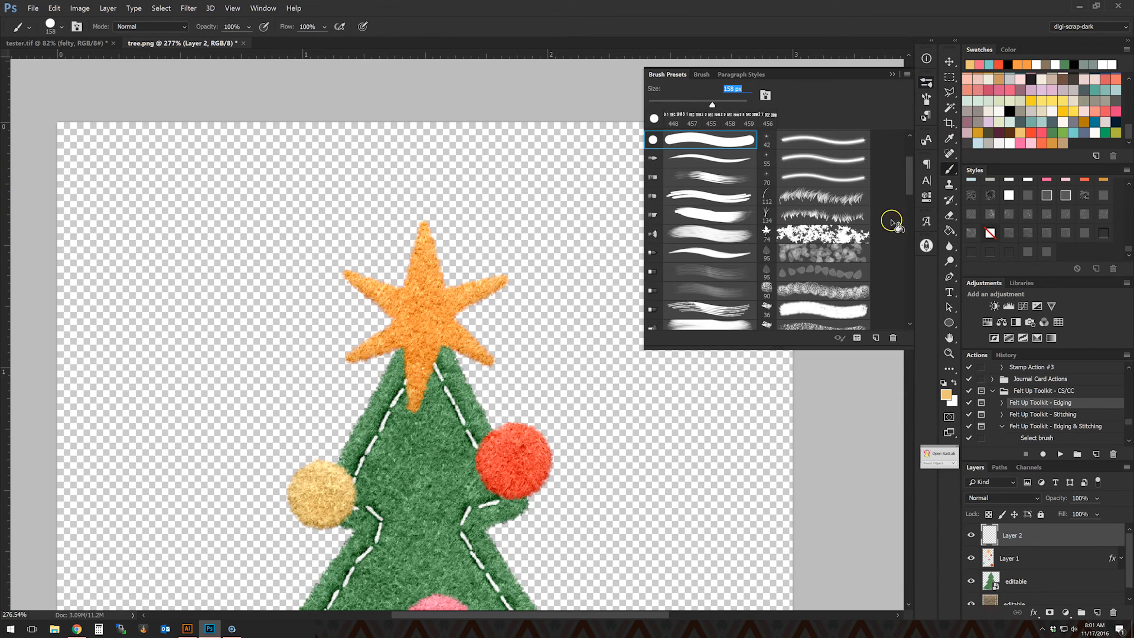
drag(910, 182, 913, 321)
click(818, 320)
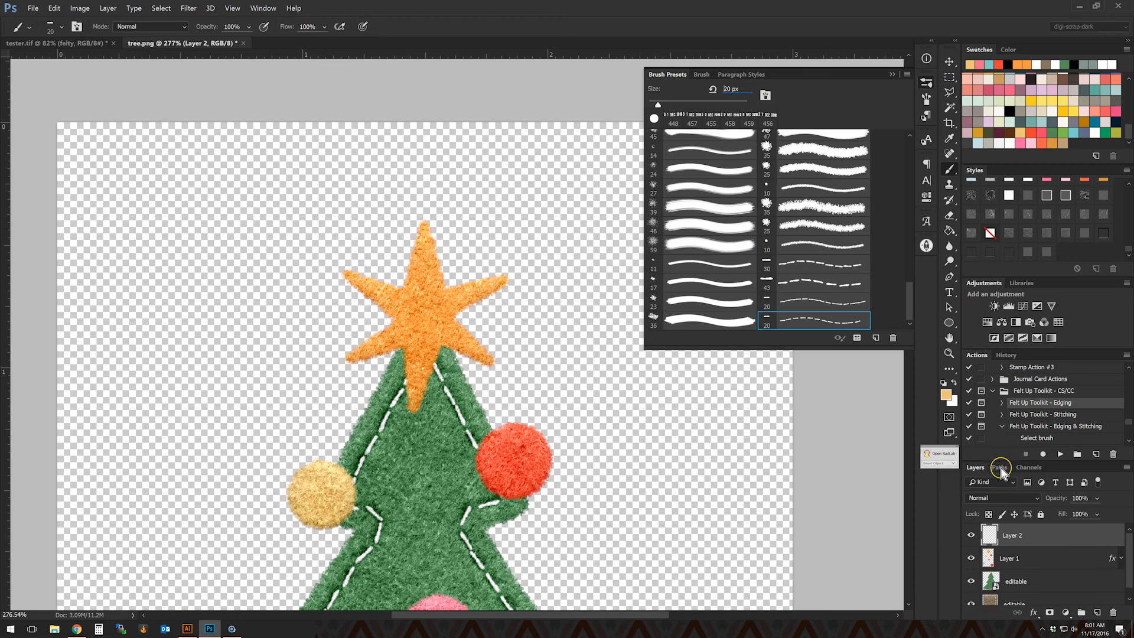
Draw a straight path between the star's upper-right and lower-left tips with the Pen tool and stroke it with the stitching brush.
click(949, 278)
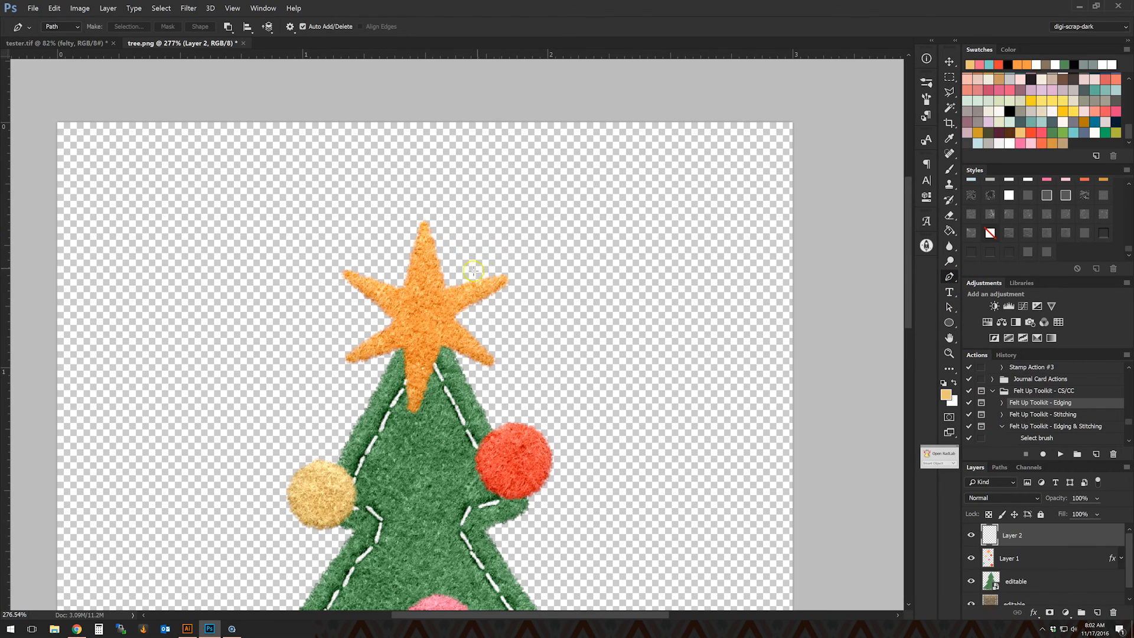
click(491, 283)
click(1000, 467)
click(1127, 470)
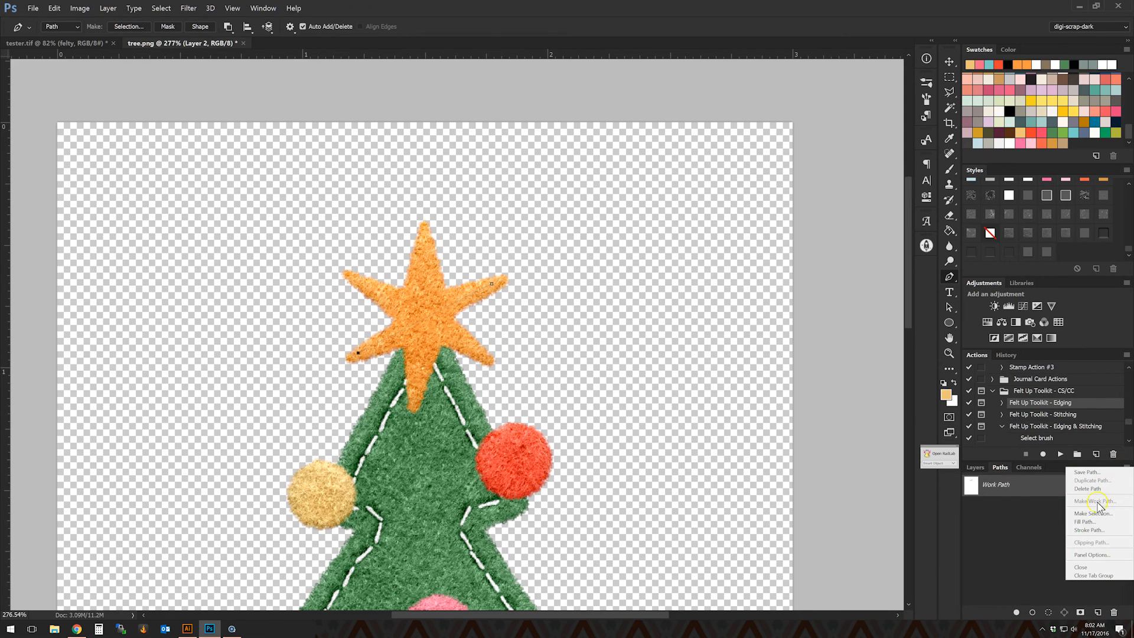
click(1117, 531)
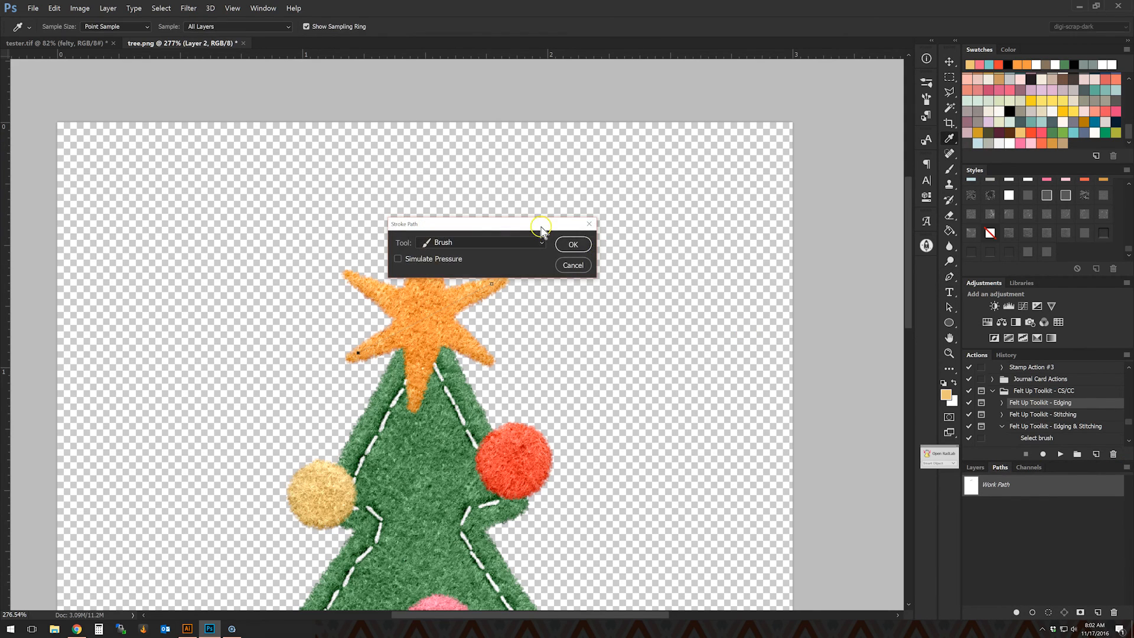
click(577, 243)
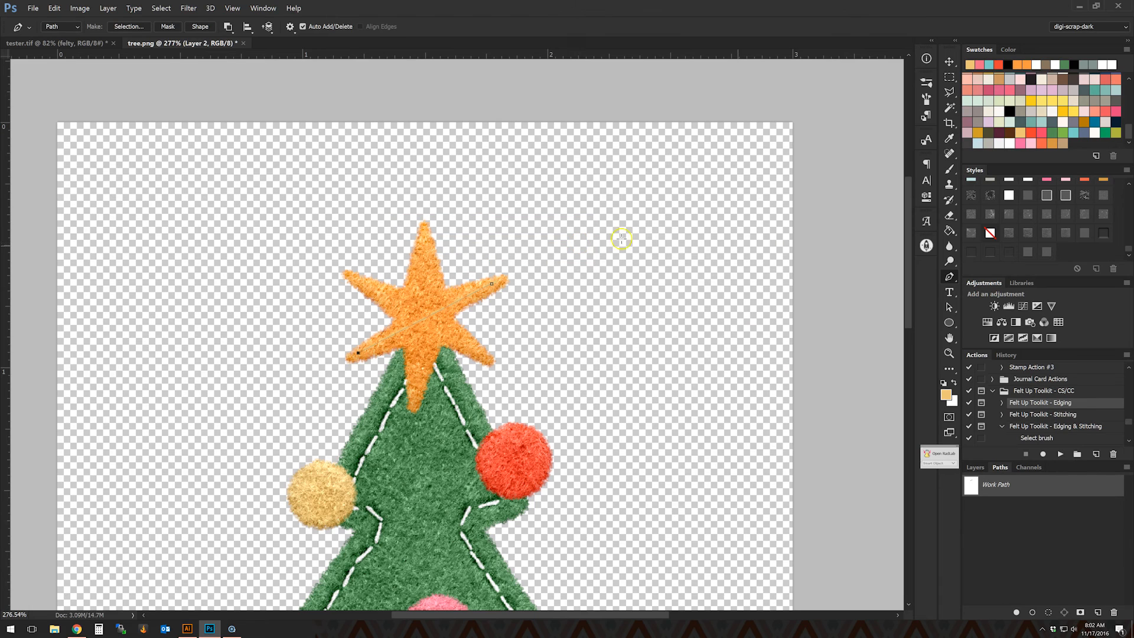
Undo the pale yellow path stroke and stroke the star's diagonal path again with white as the foreground colour.
click(1005, 355)
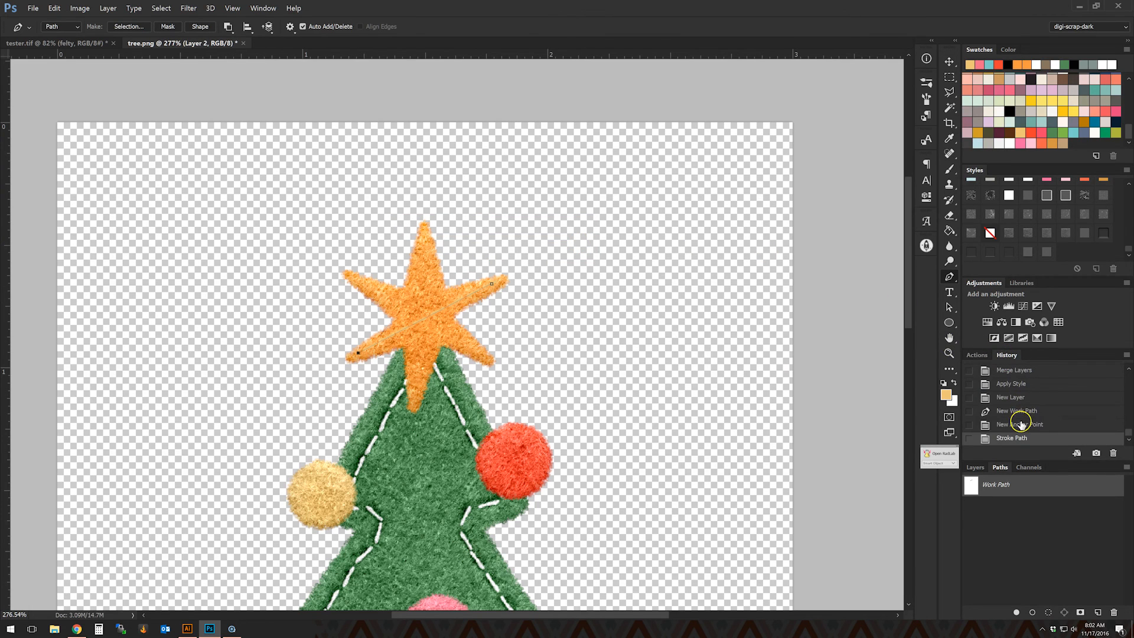
click(1019, 426)
click(946, 394)
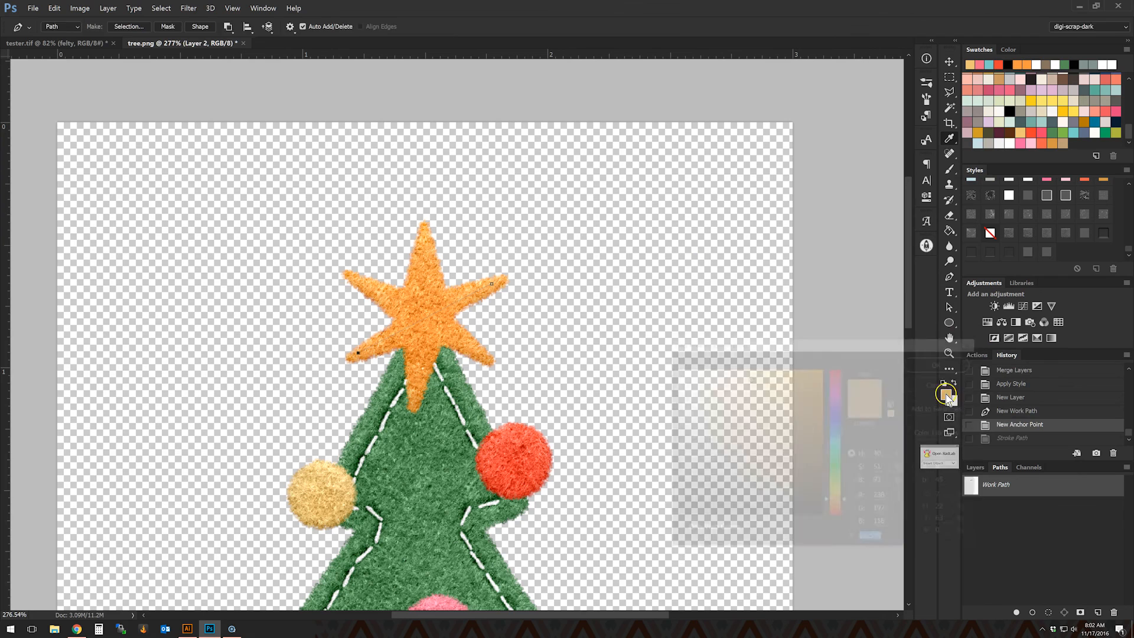
click(682, 319)
click(939, 361)
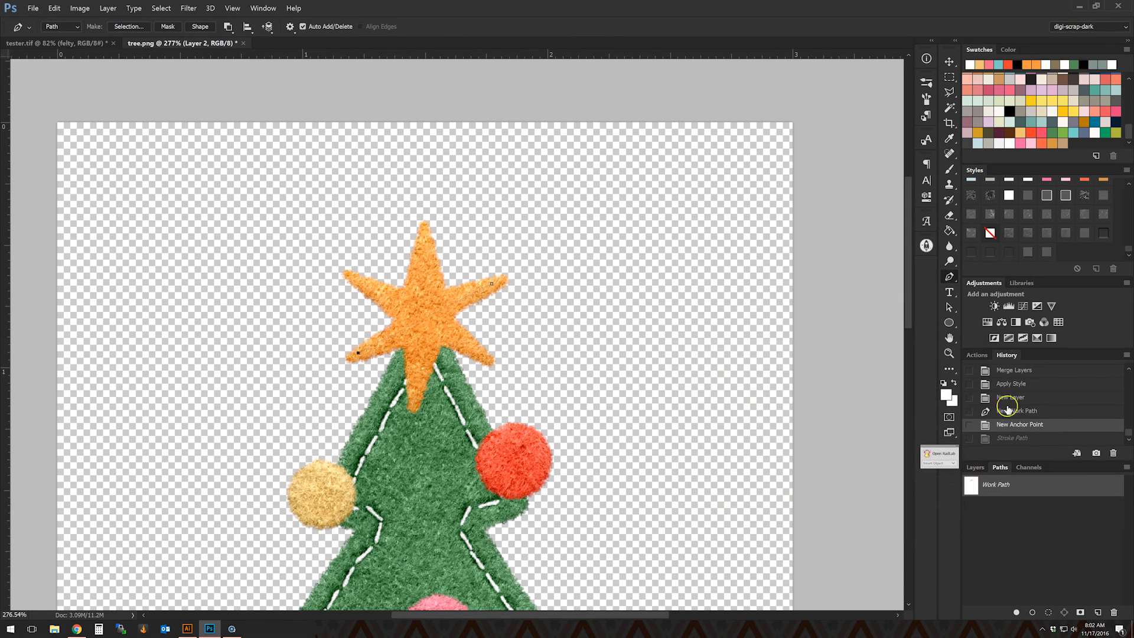
click(1127, 469)
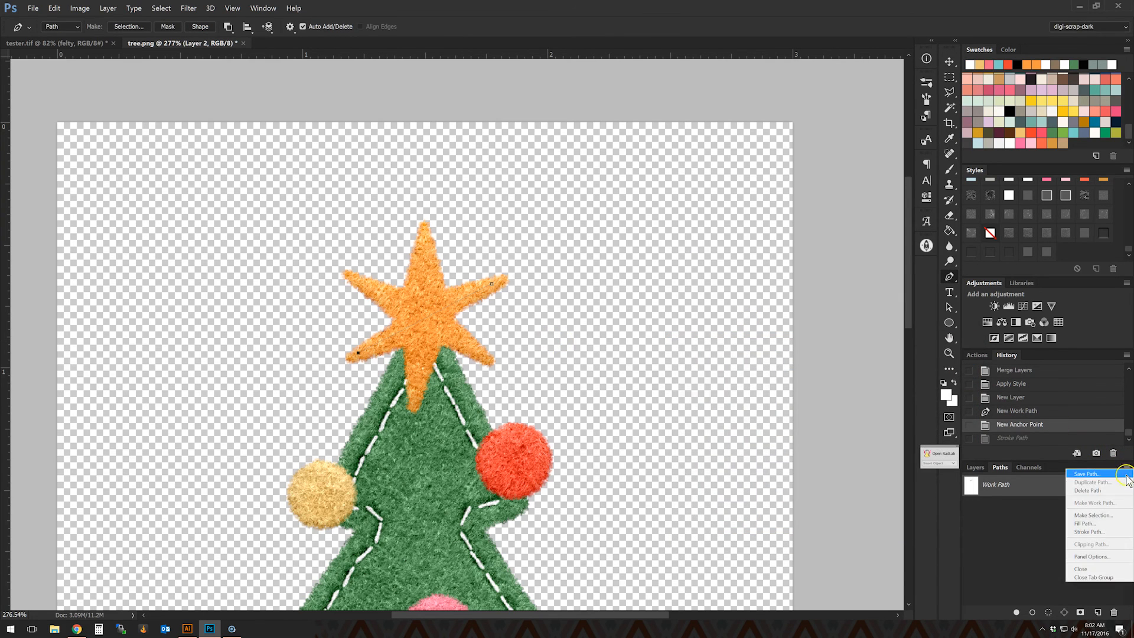
click(1101, 528)
click(574, 245)
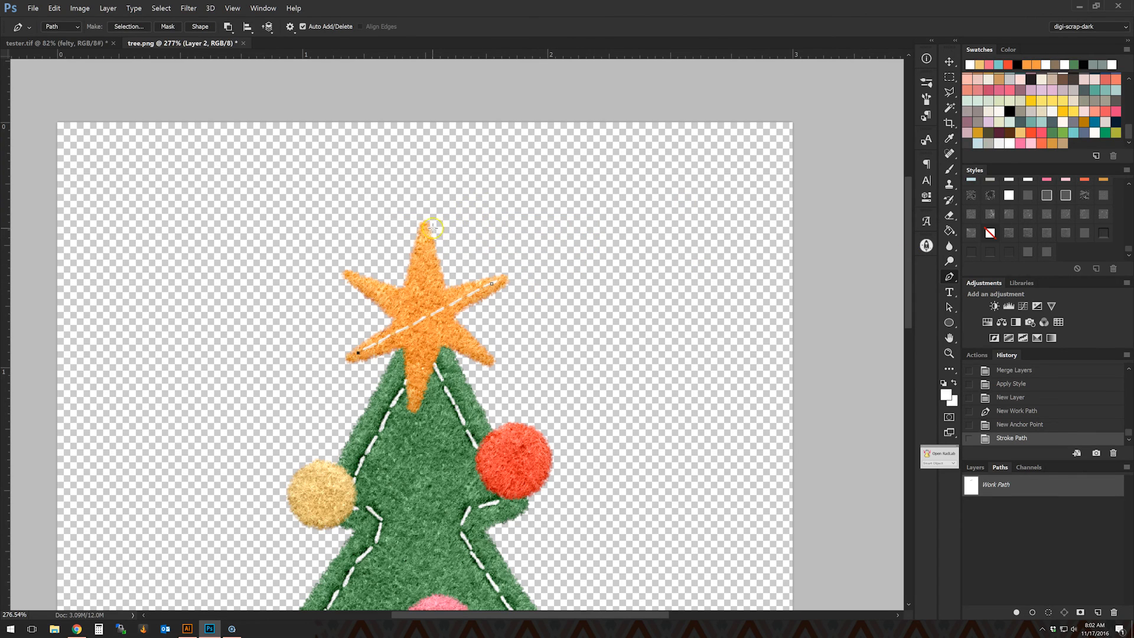
Try to stroke a second path between the star's top and bottom tips while the diagonal path is still active, and undo the stroke.
click(423, 232)
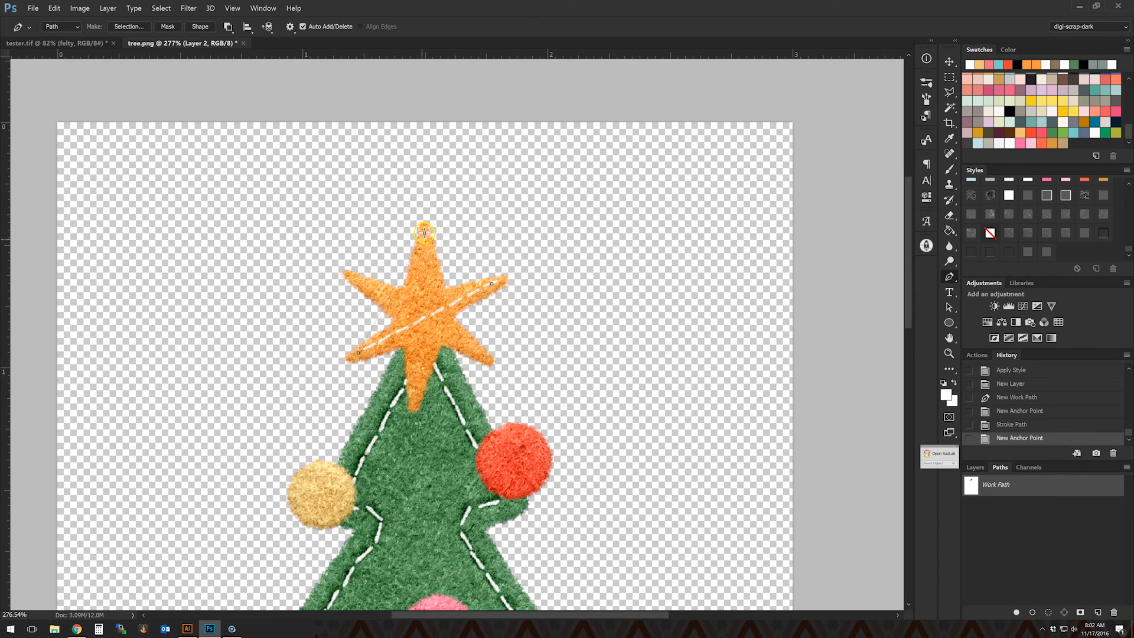
click(416, 398)
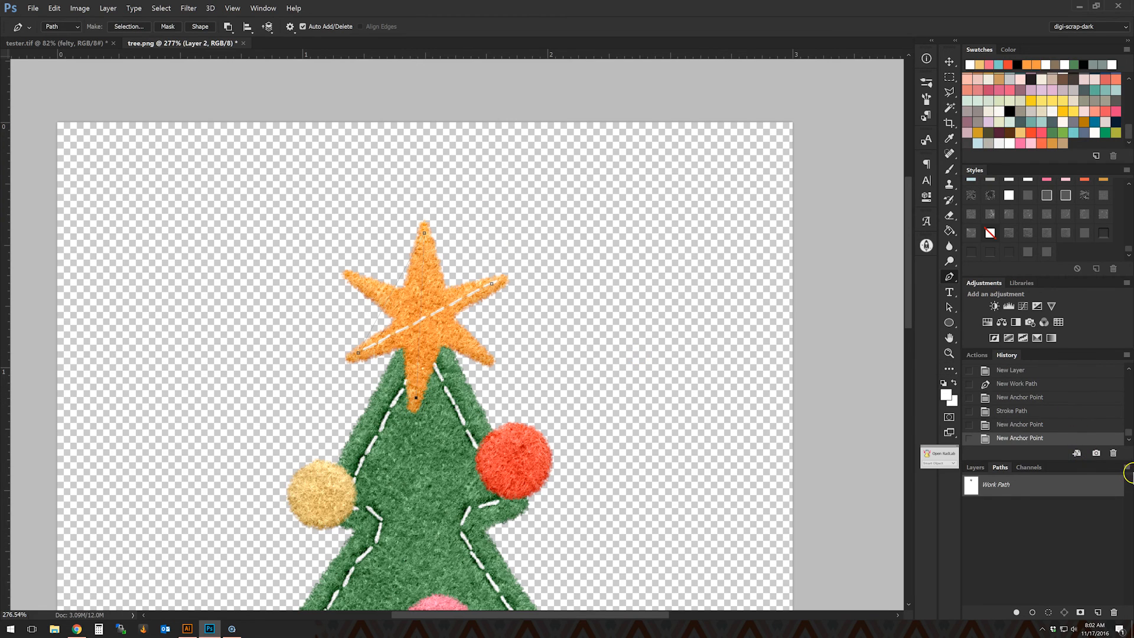
click(1127, 471)
click(1116, 538)
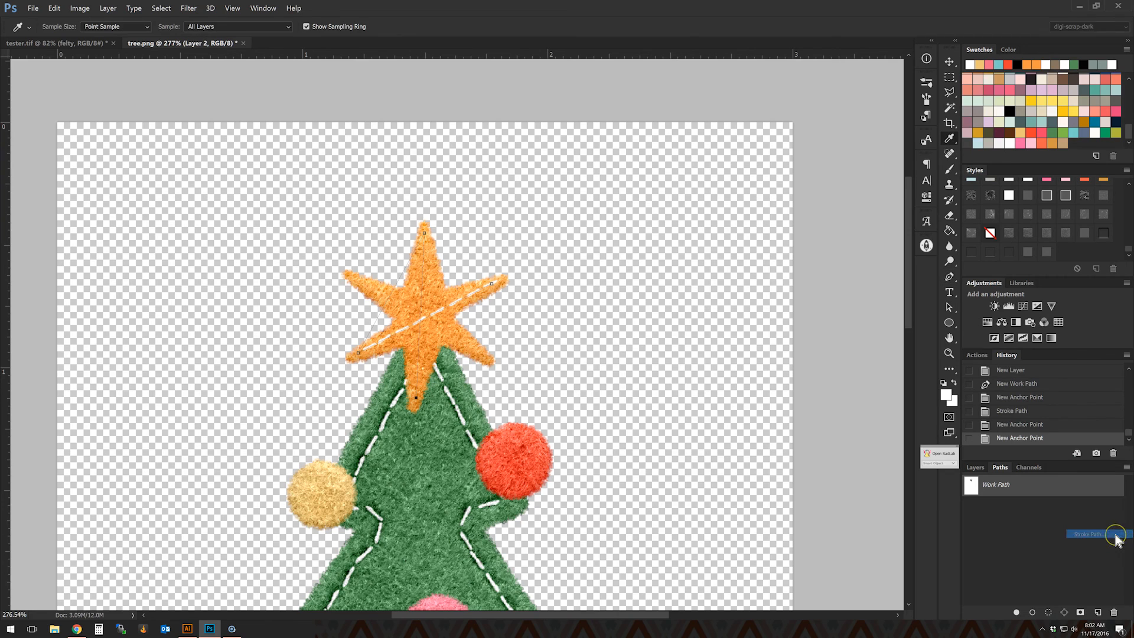
click(574, 244)
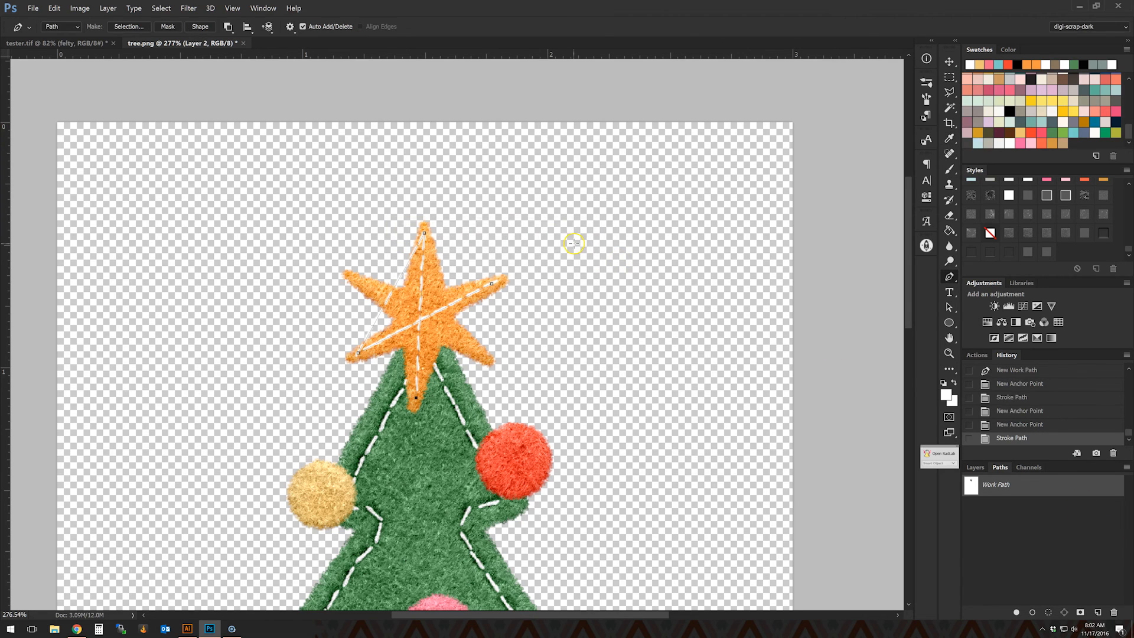
key(ctrl+z)
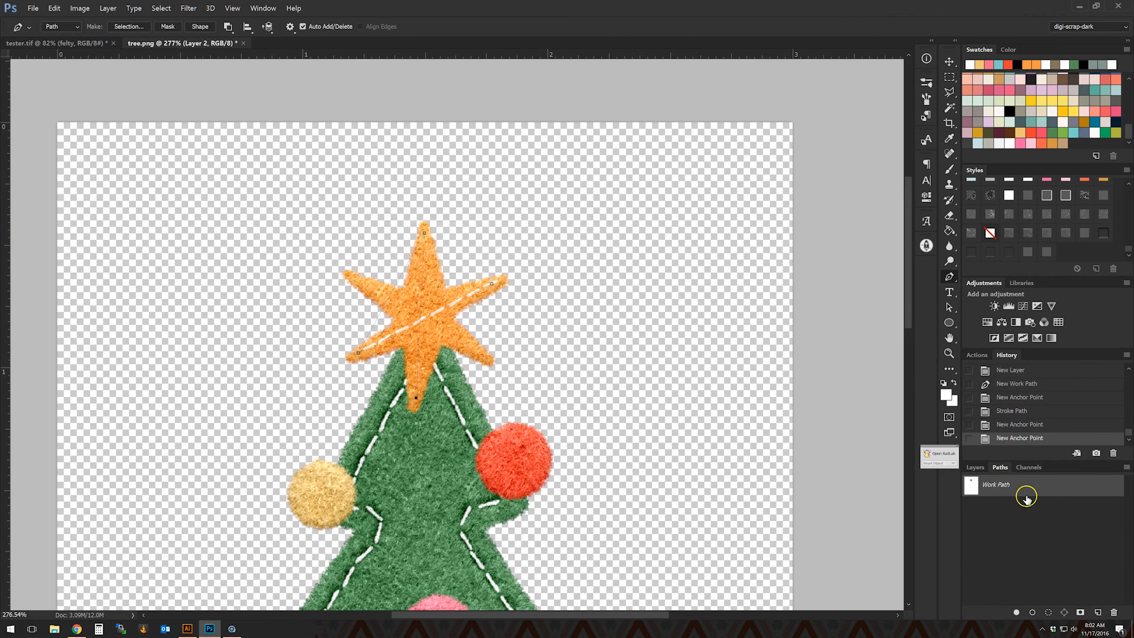
Deselect the old path, draw a straight path between the star's top and bottom tips, and stroke it with the white stitching brush.
click(1015, 538)
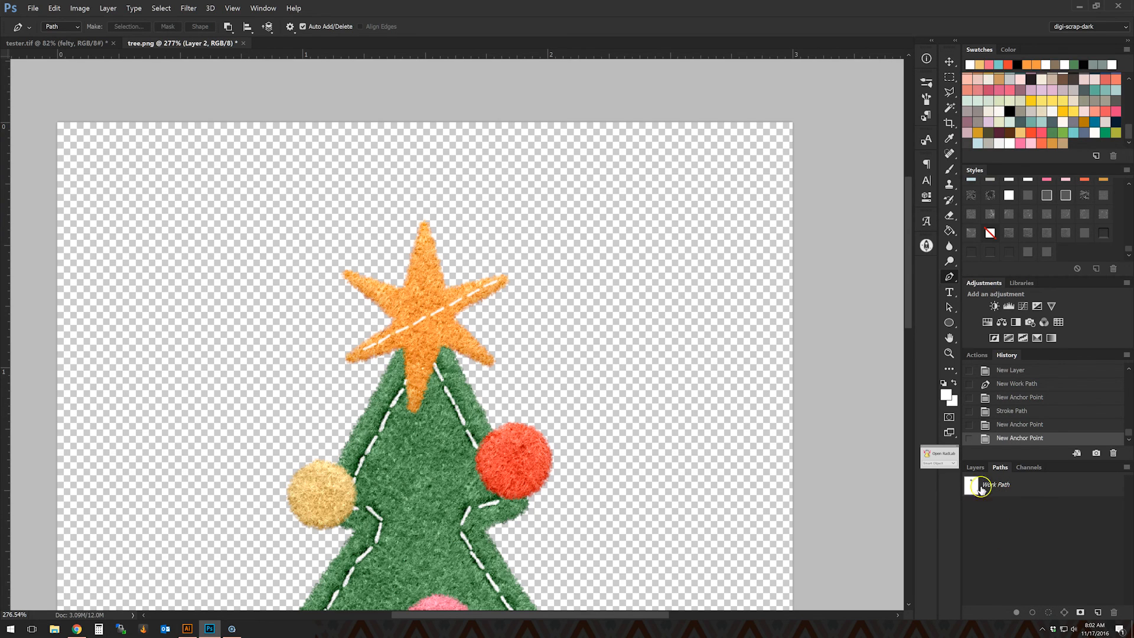
click(423, 233)
click(418, 381)
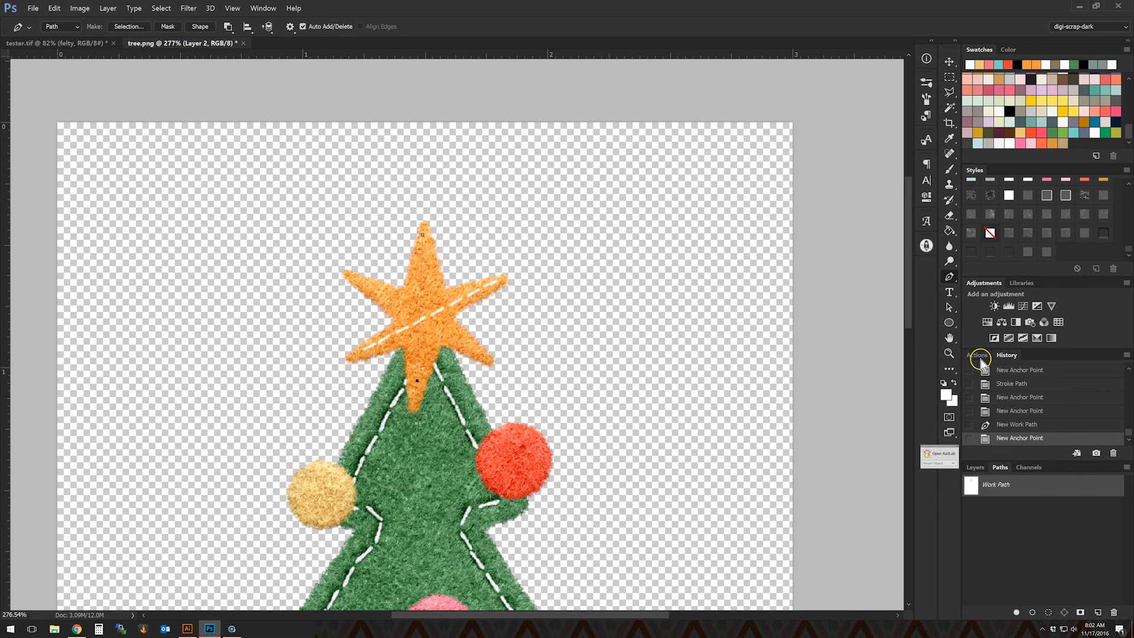
click(1126, 467)
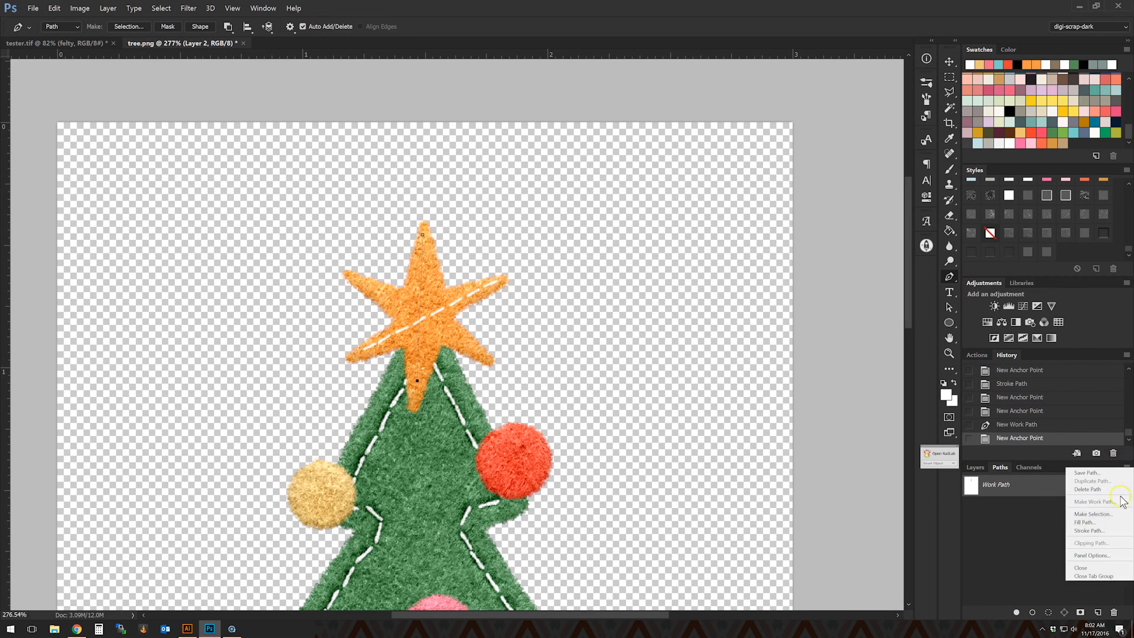
click(1092, 530)
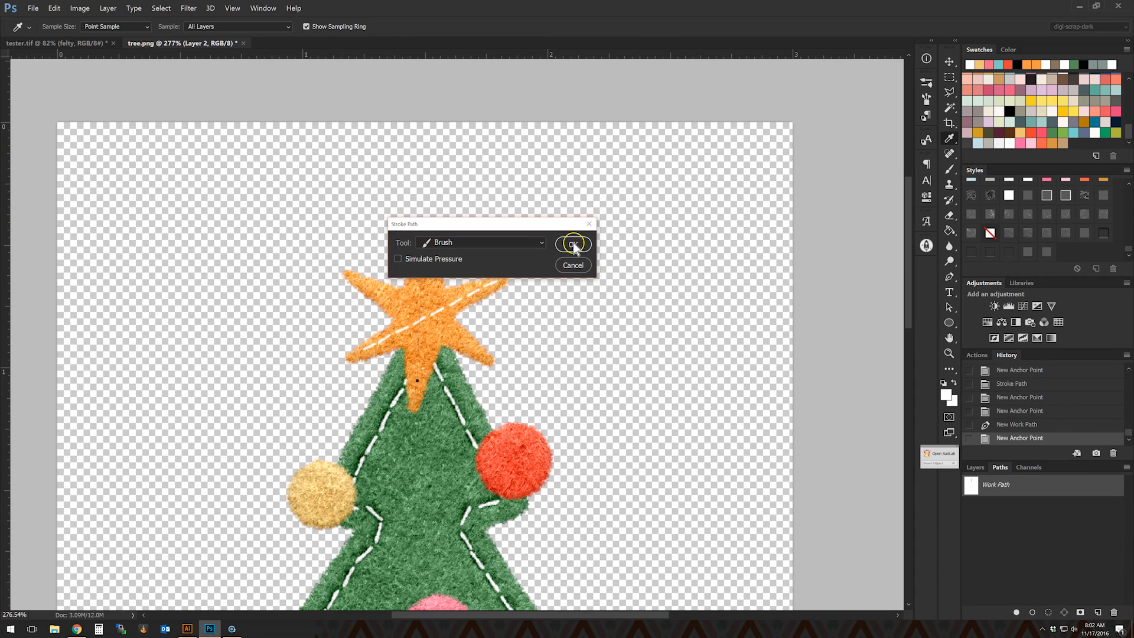
click(573, 245)
click(986, 529)
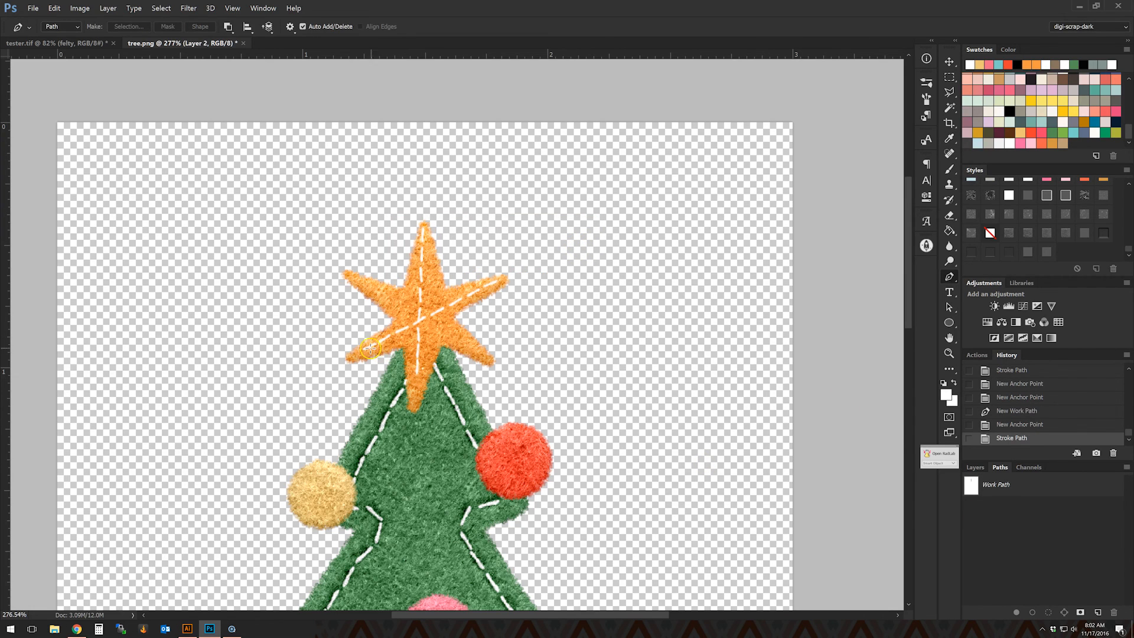
Draw a straight path between the star's lower-right and upper-left tips and stroke it with the white stitching brush.
click(484, 357)
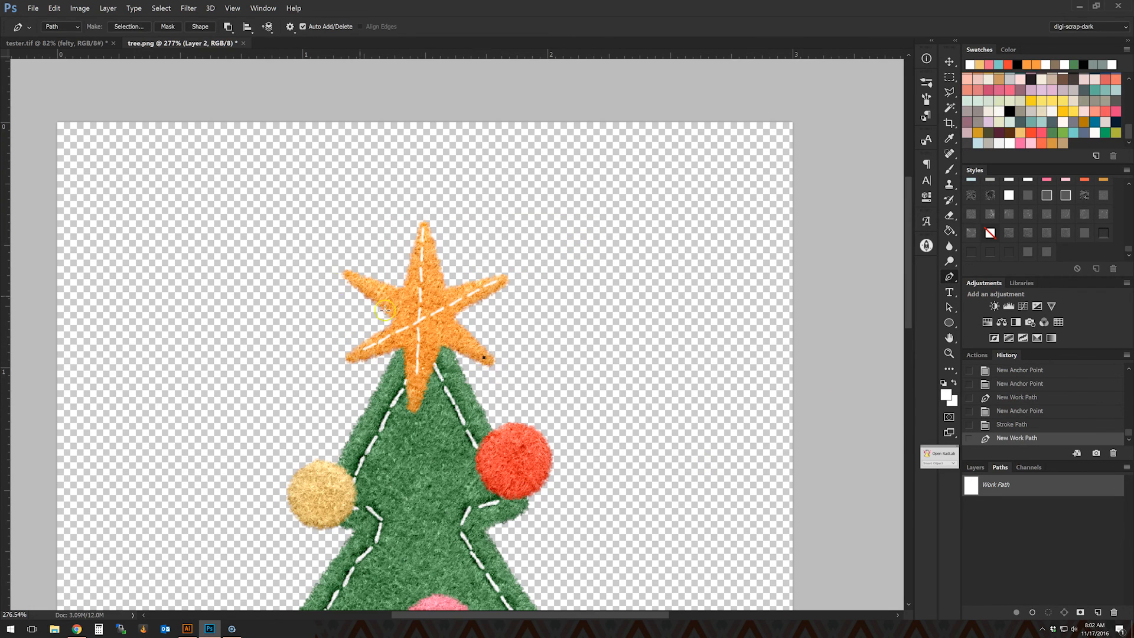
click(356, 281)
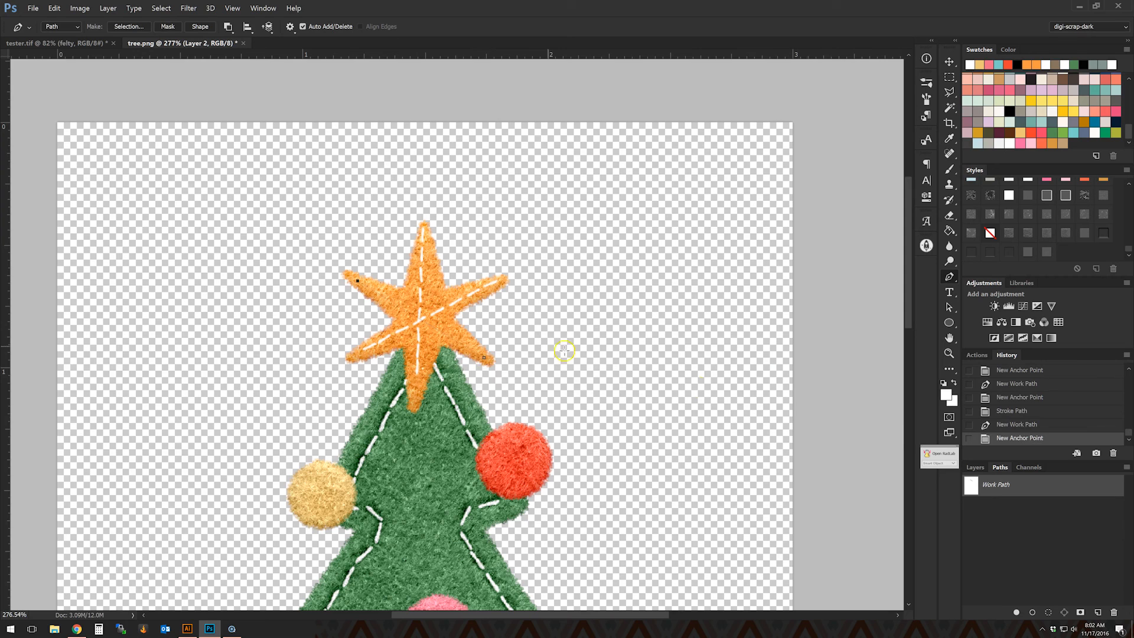
click(1127, 466)
click(1089, 532)
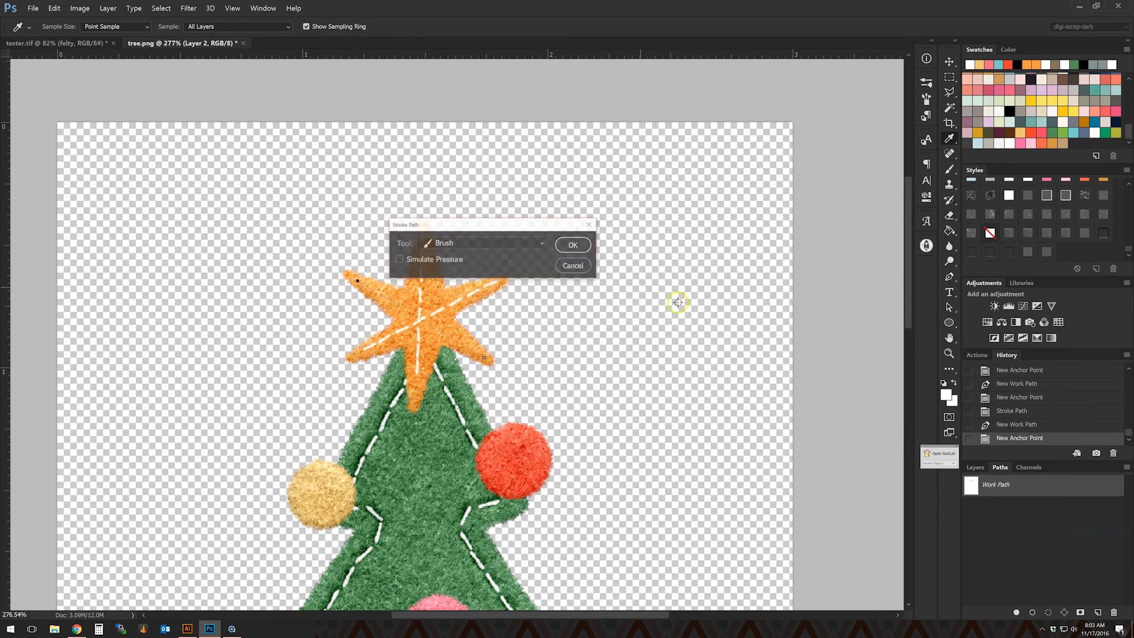
click(571, 239)
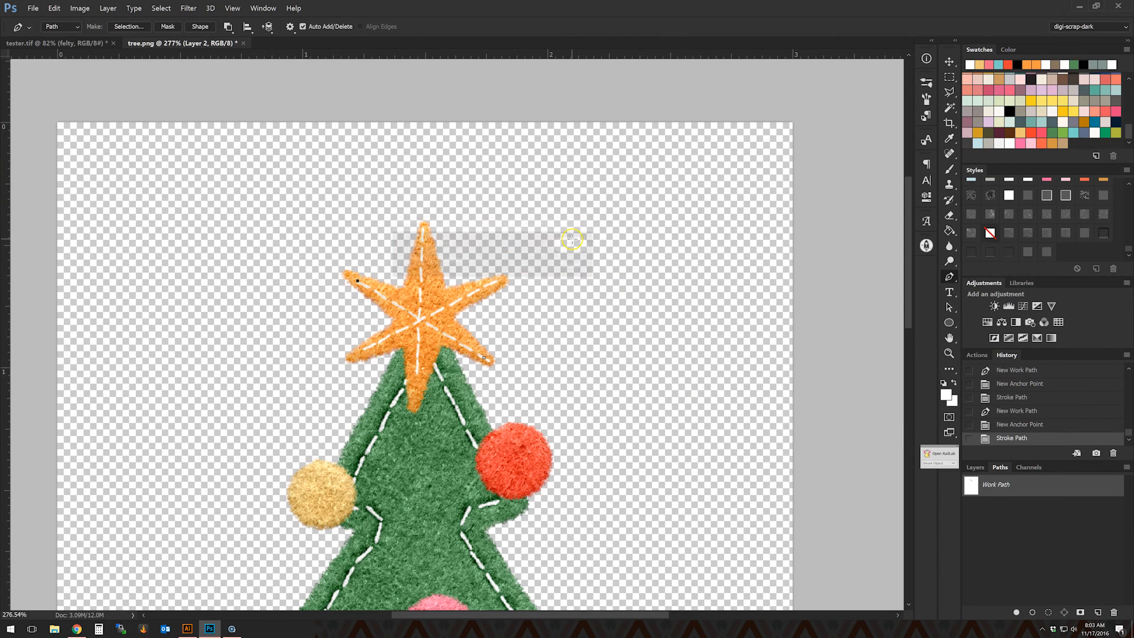
click(1114, 570)
Duplicate the star's stitching layer within tree.png, keeping the name Layer 2.
click(976, 467)
right_click(1009, 548)
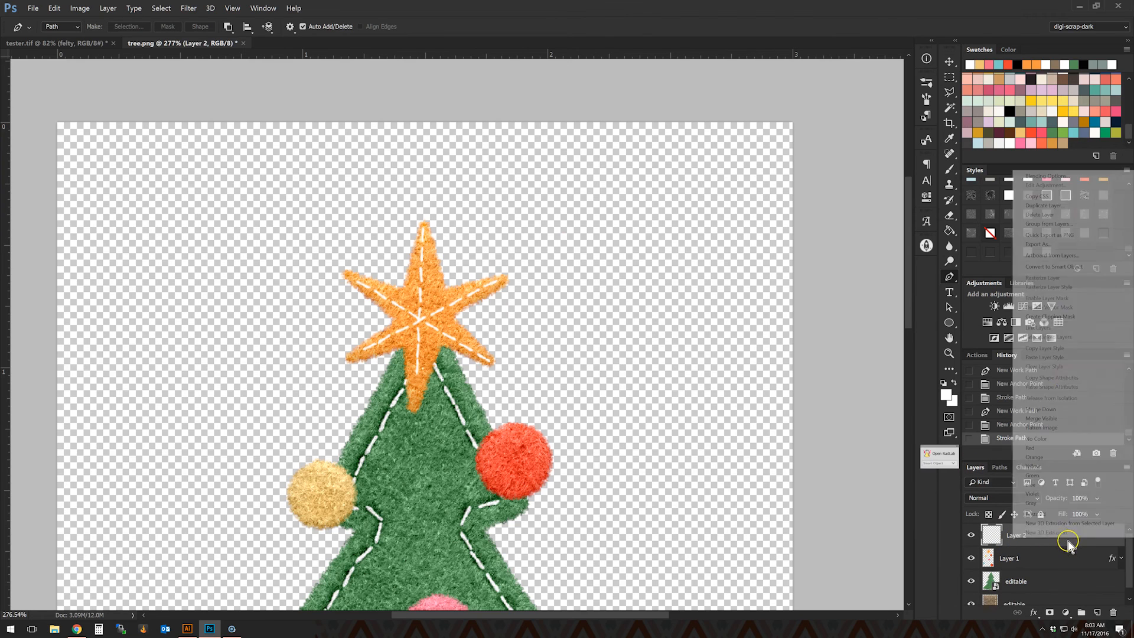
click(1045, 206)
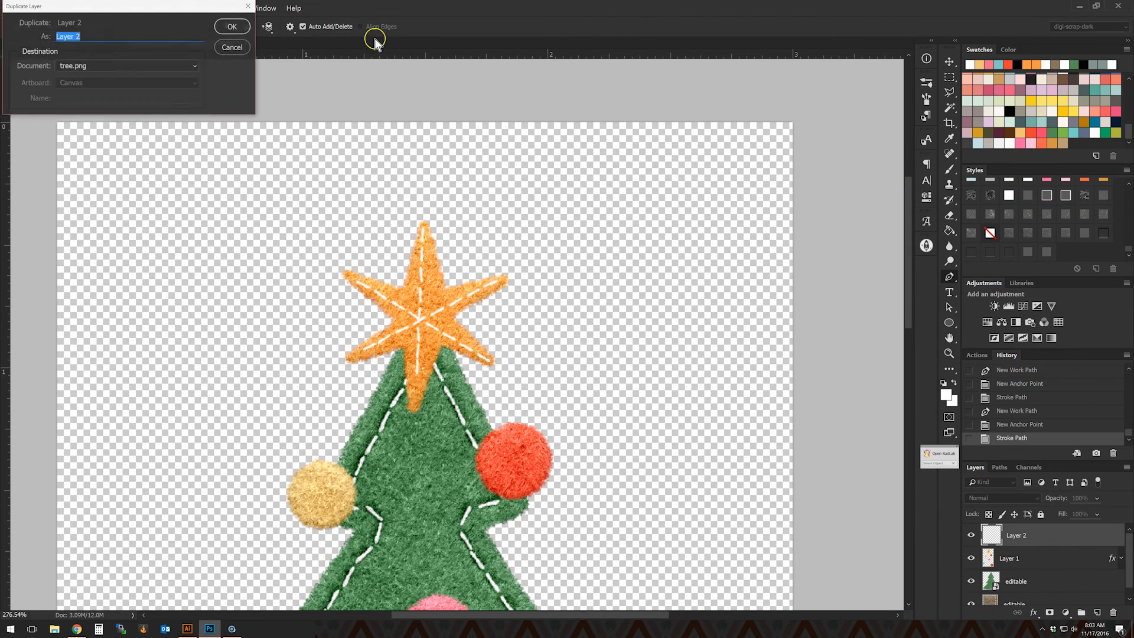
click(234, 33)
Rasterize the layer style of the star and ornaments layer, Layer 1.
click(1044, 580)
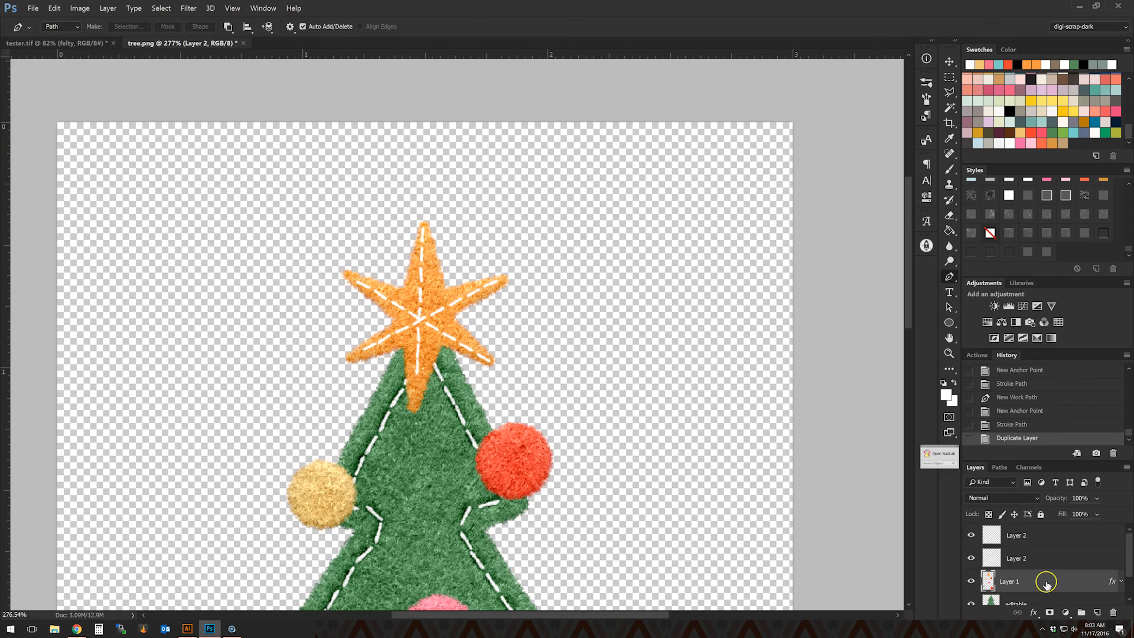
right_click(1045, 580)
click(1071, 334)
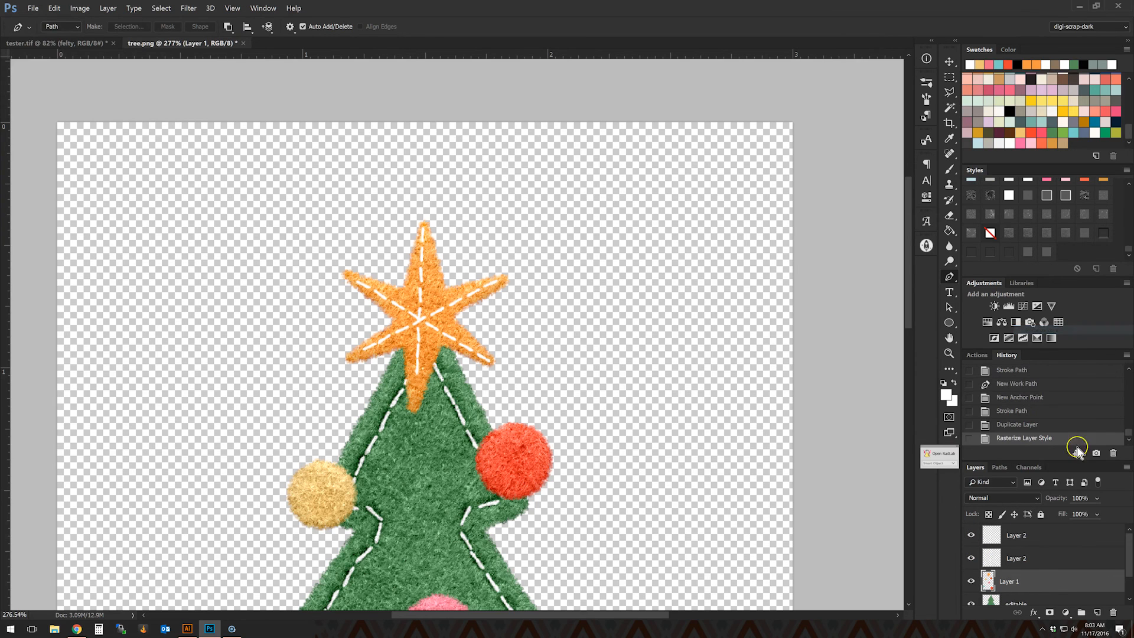
Try to group the two stitching layers, and undo the grouping.
click(1046, 558)
ctrl+click(1049, 535)
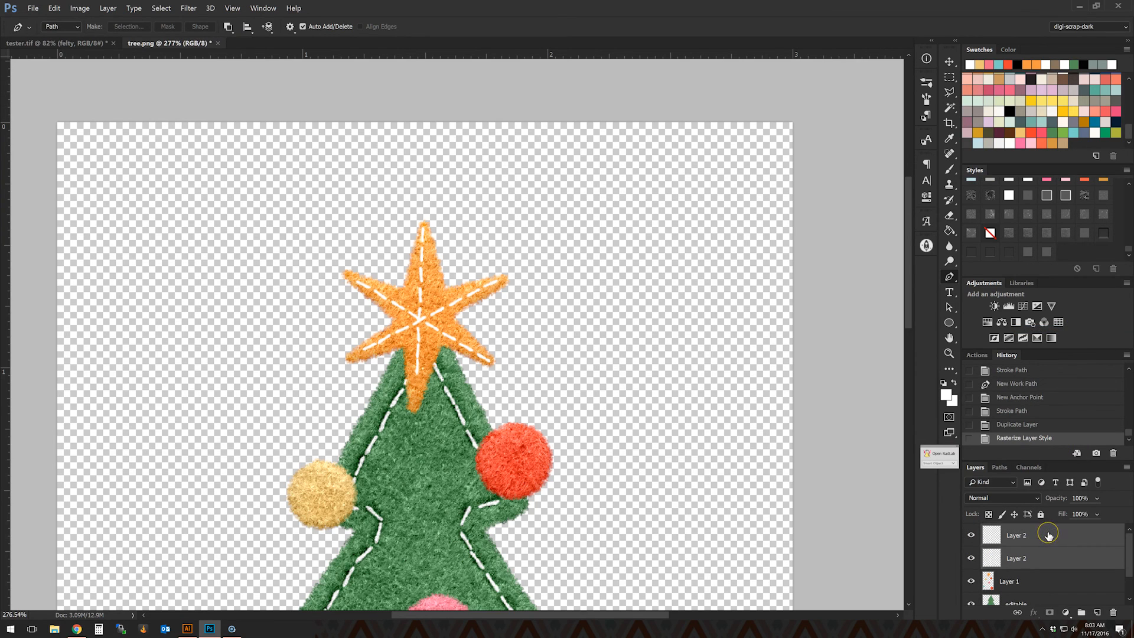
key(ctrl+g)
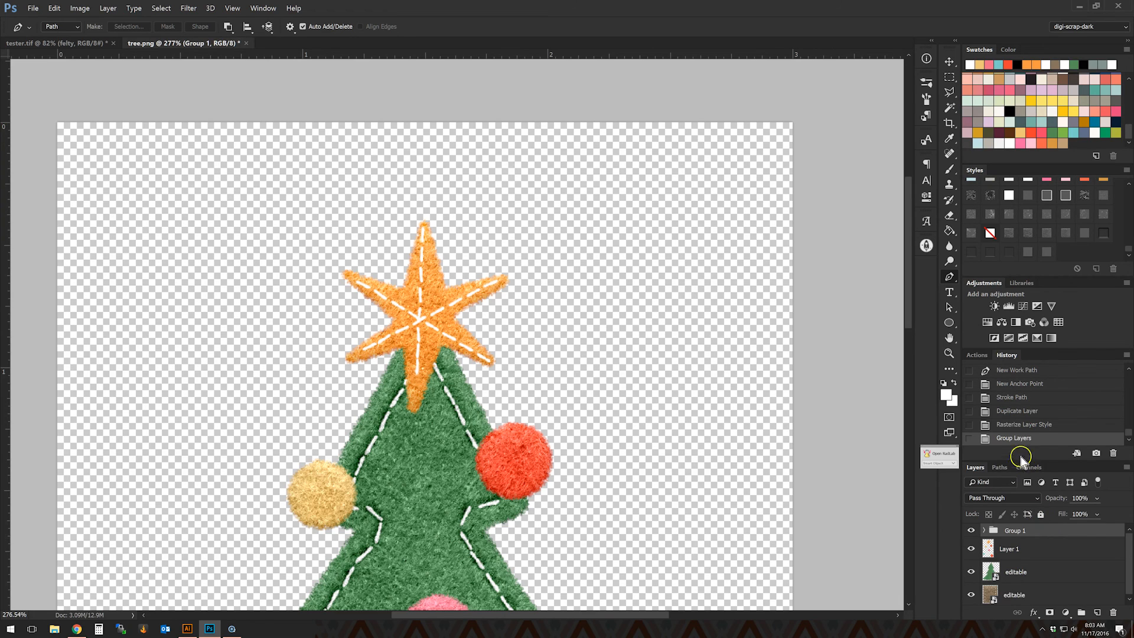
click(1030, 425)
Clip both stitching layers to the star and ornaments layer with a clipping mask.
click(1065, 534)
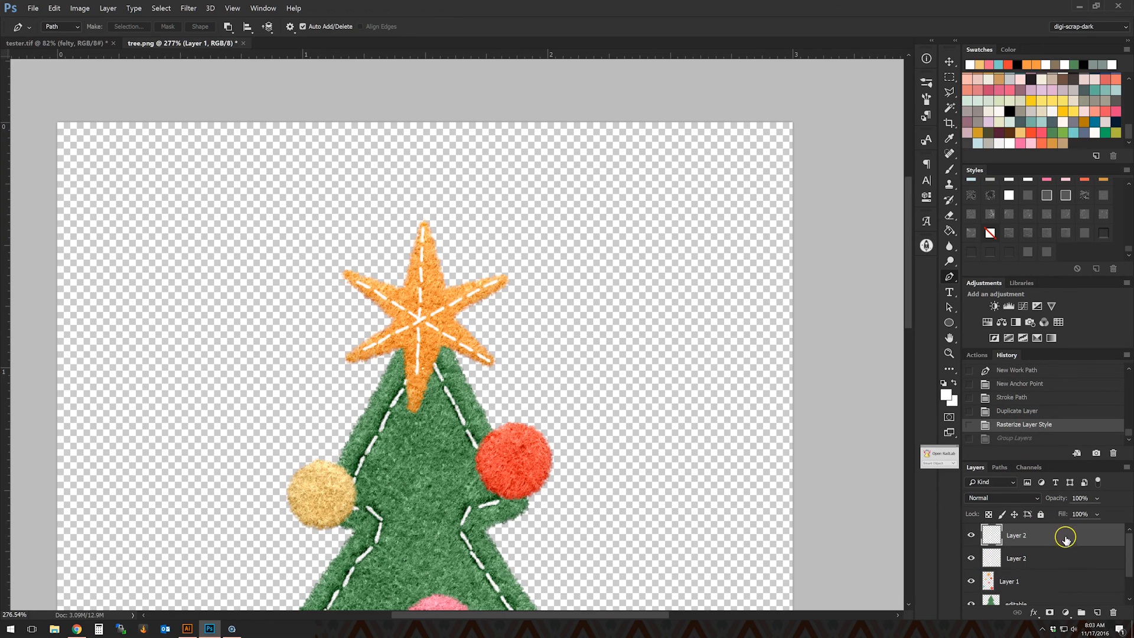
ctrl+click(1058, 557)
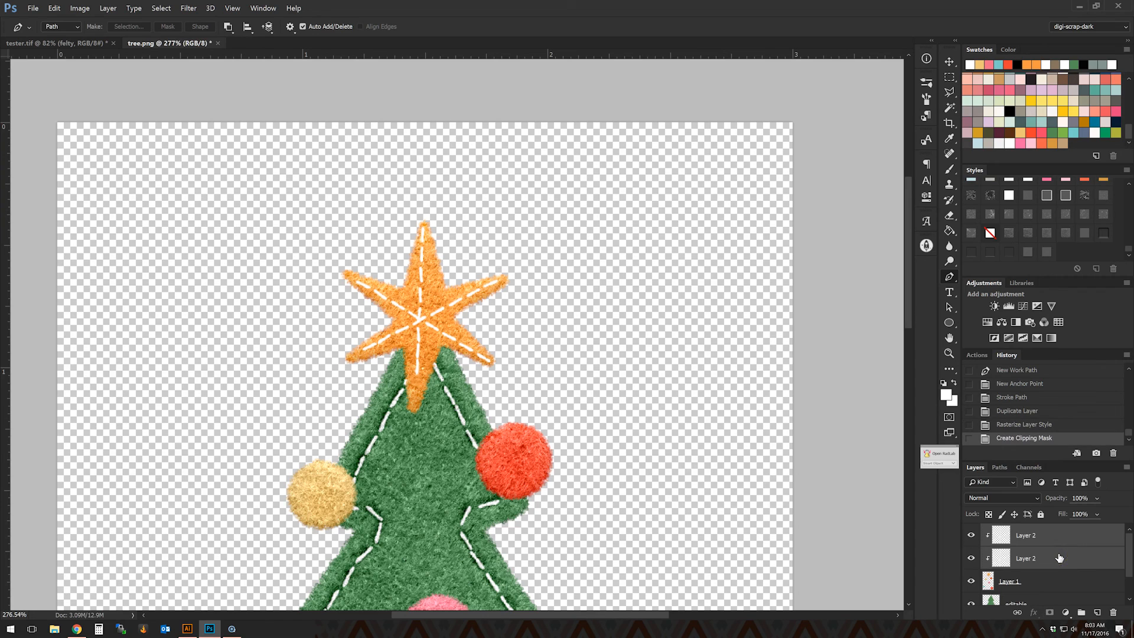
key(ctrl+alt+g)
Apply a toolkit layer style to both clipped stitching layers, and a different one to the upper stitching layer.
click(1004, 251)
click(1048, 535)
click(1085, 231)
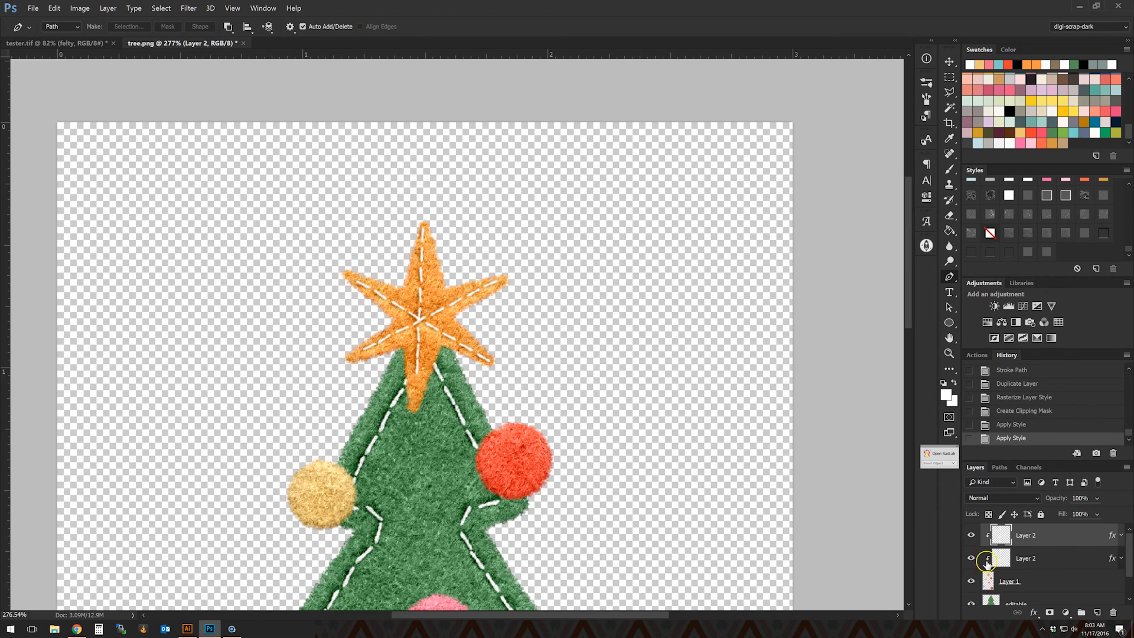
Convert the two stitching layers and the star and ornaments layer into a single smart object.
shift+click(1038, 582)
right_click(1037, 581)
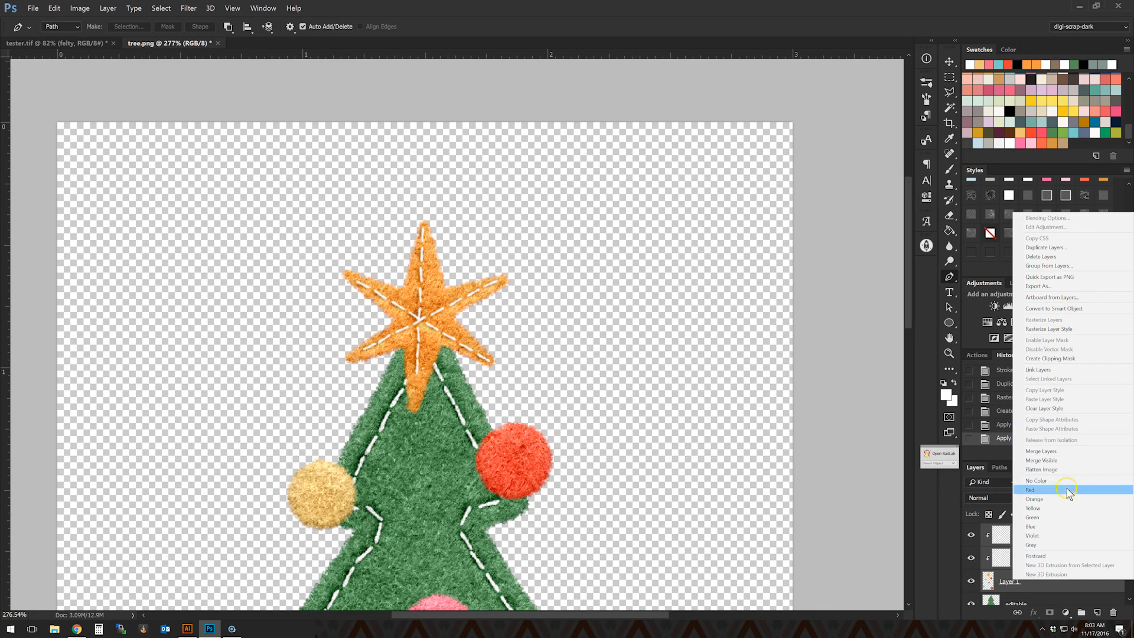
click(1051, 308)
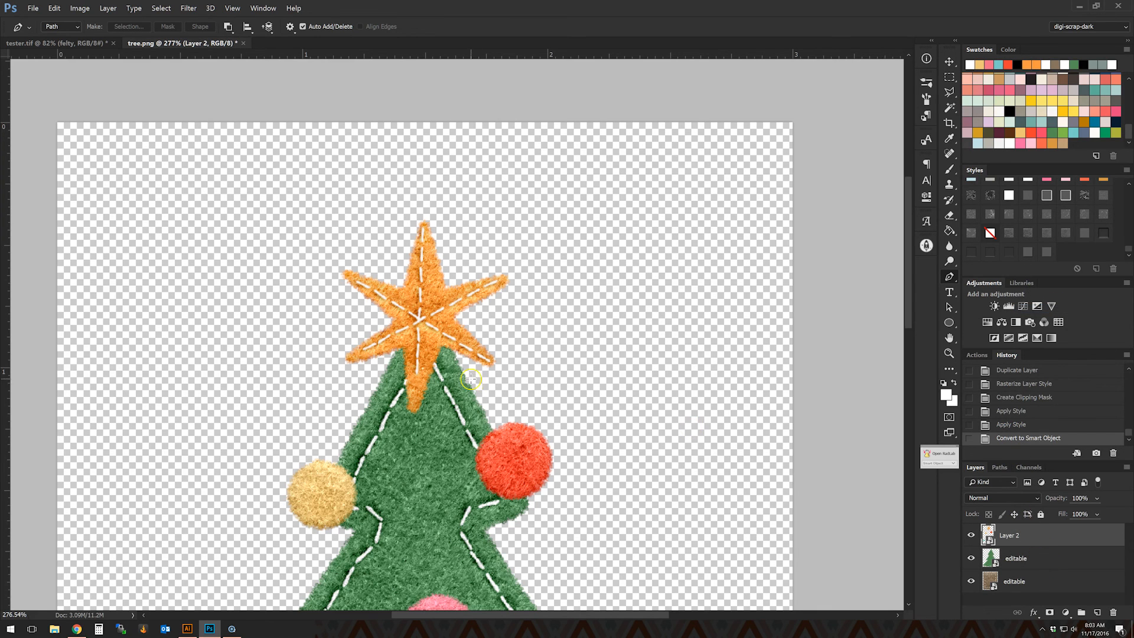
Duplicate the ornaments, tree and trunk layers together within tree.png.
scroll(471, 378, down, 5)
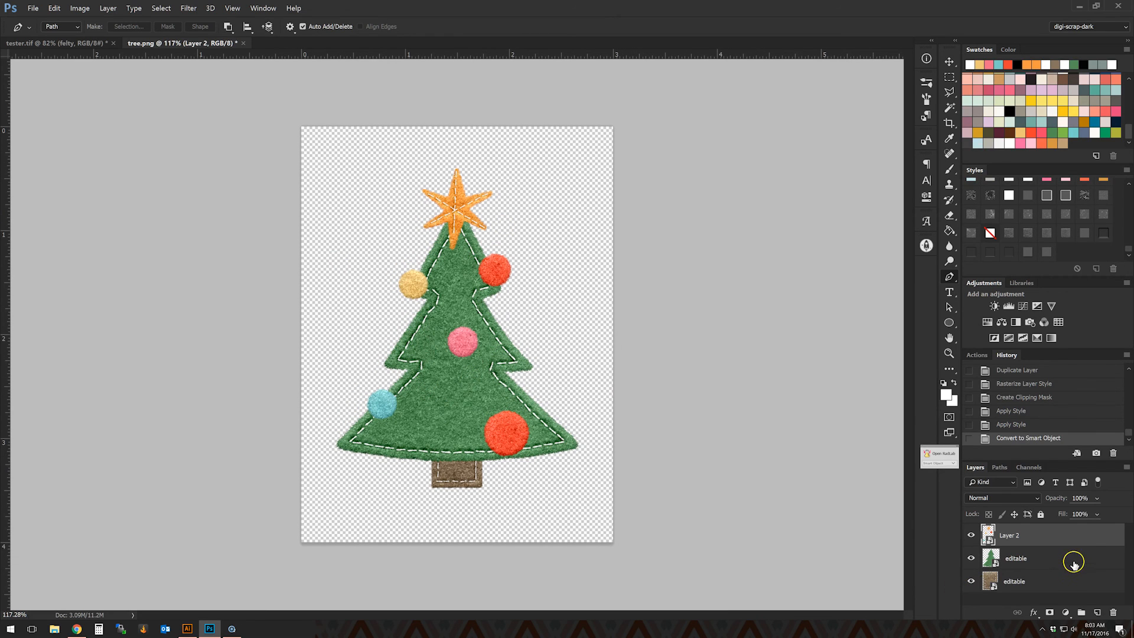
shift+click(1068, 581)
right_click(1069, 581)
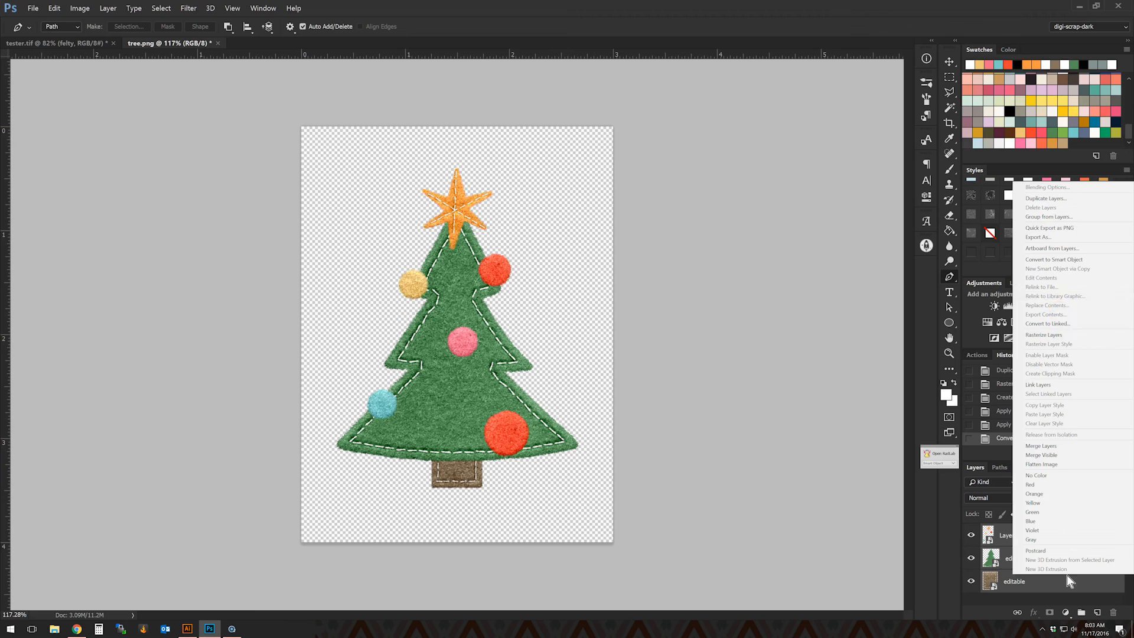
click(1046, 199)
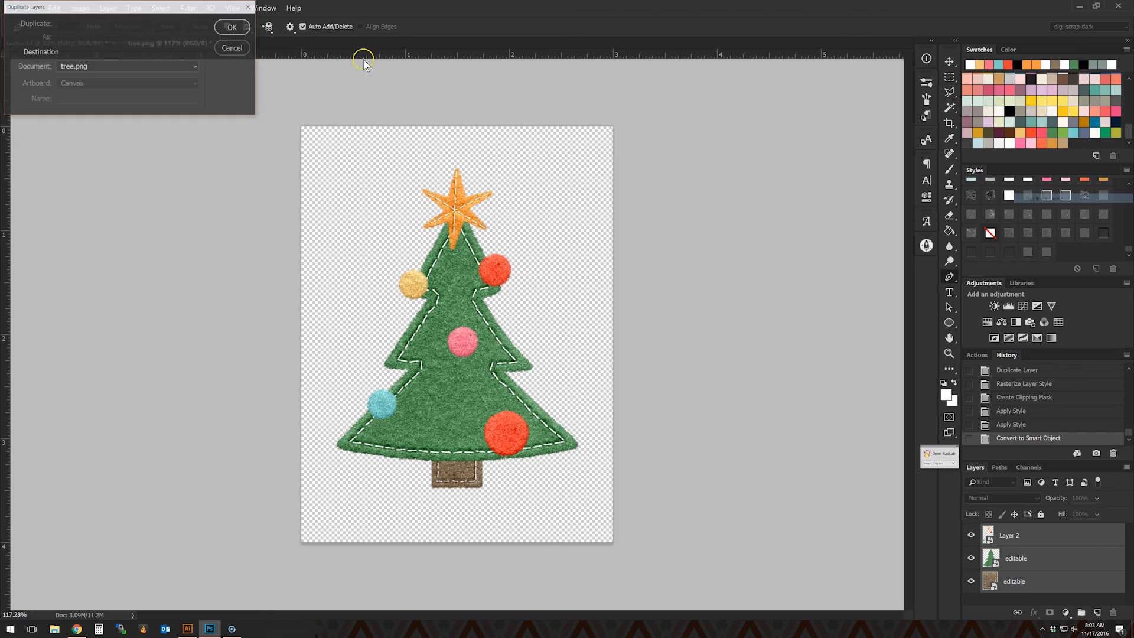
click(231, 28)
Merge the lower set of ornaments, tree and trunk layers into one base layer.
scroll(1028, 572, down, 2)
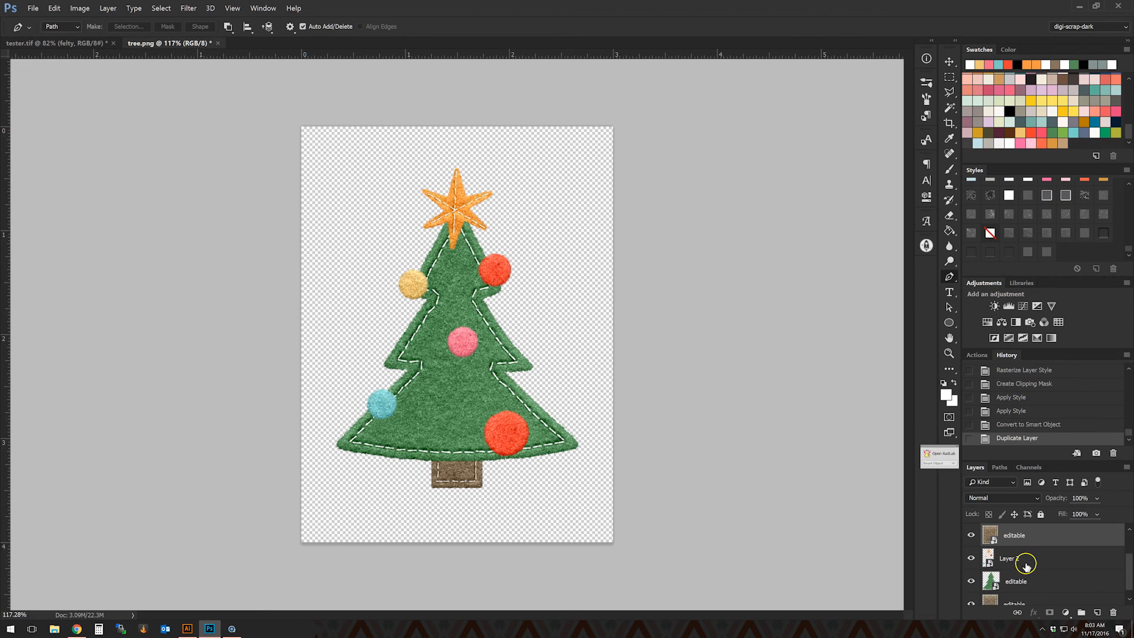
click(1026, 565)
scroll(1026, 566, down, 1)
shift+click(1020, 592)
right_click(1021, 592)
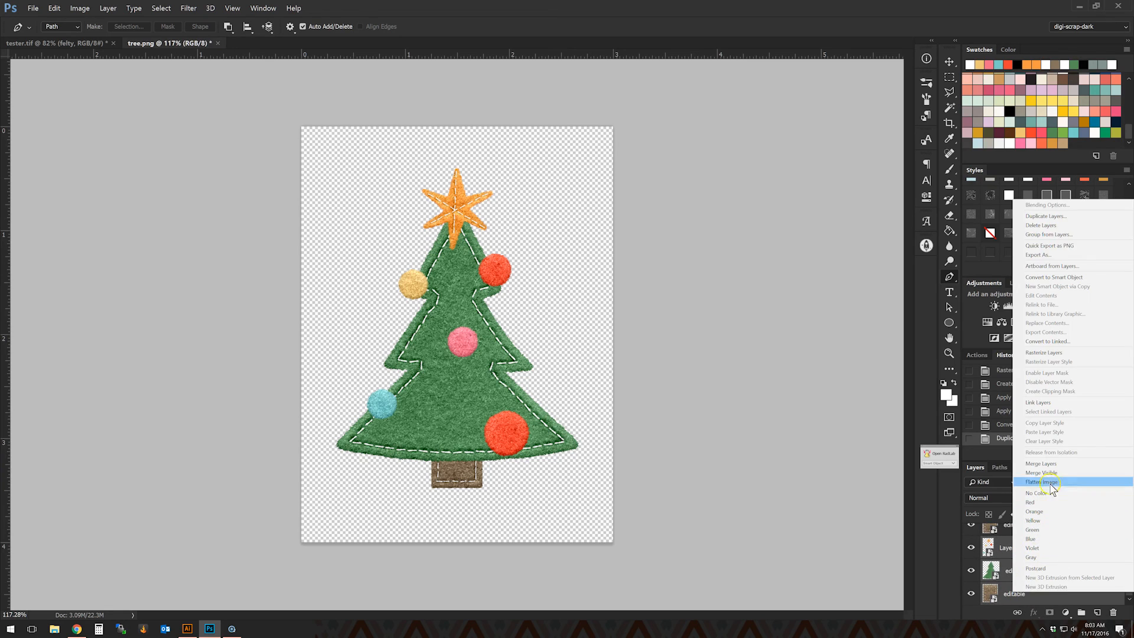
click(1047, 464)
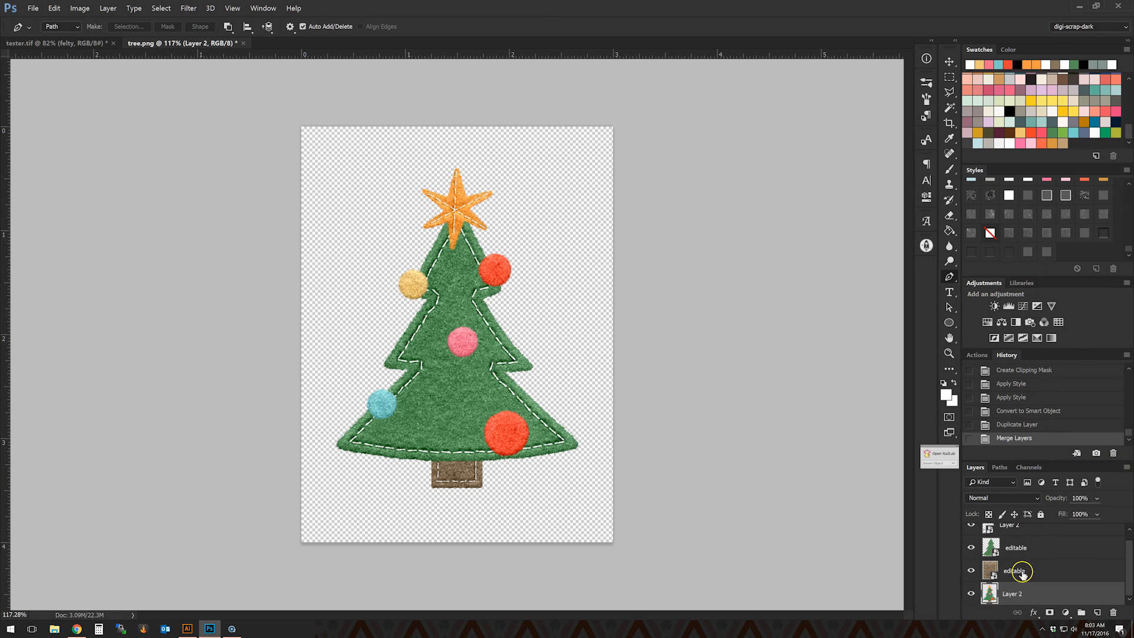
Clip the upper ornaments, tree and trunk layers to the merged base layer with a clipping mask.
shift+click(1029, 556)
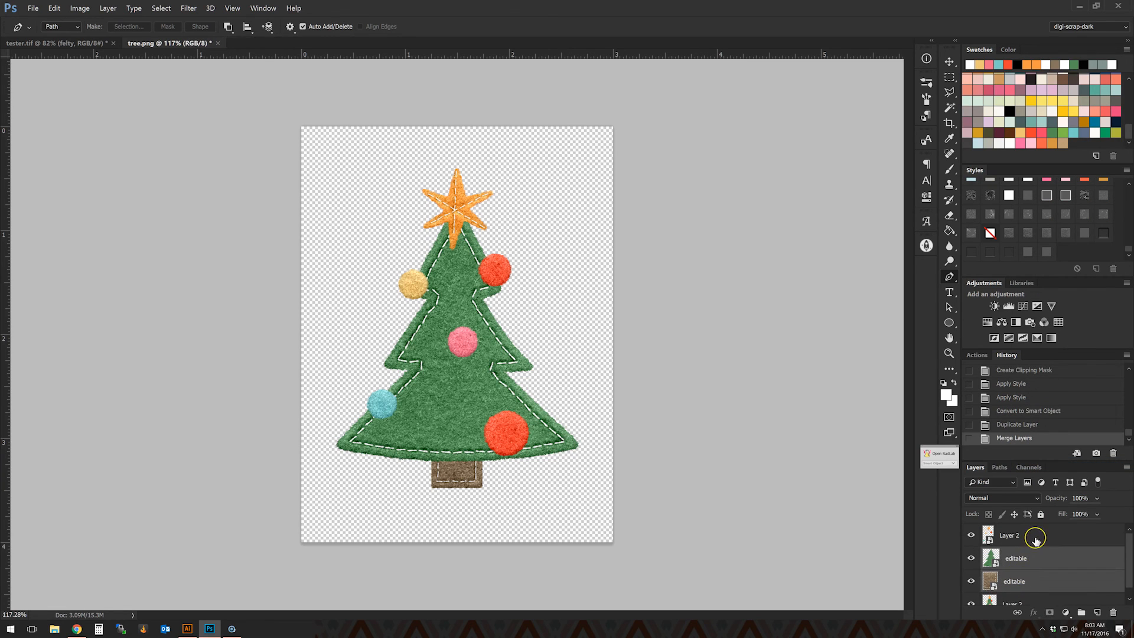
shift+click(1035, 539)
key(ctrl+alt+g)
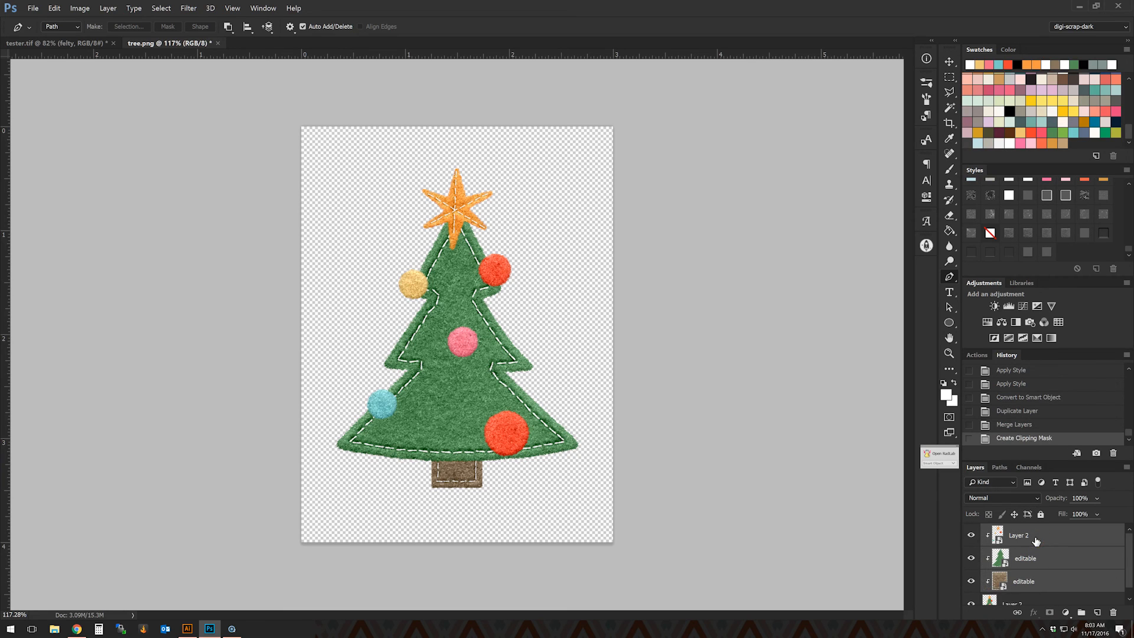
Apply a toolkit layer style to the clipped ornaments and tree layers together.
click(1035, 540)
shift+click(1038, 555)
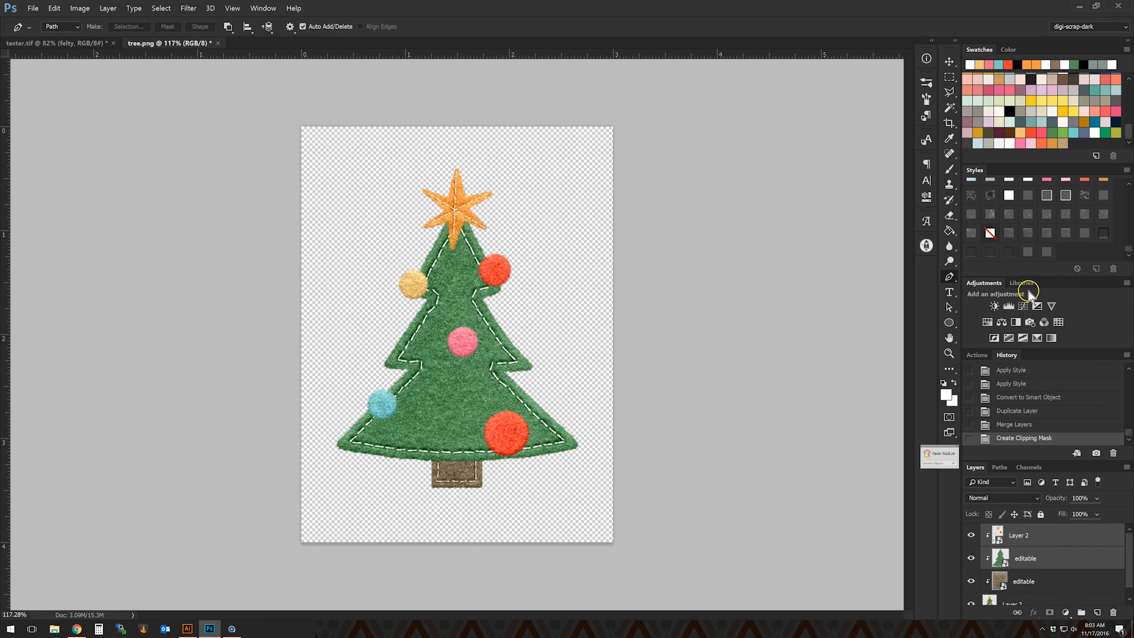
click(1029, 252)
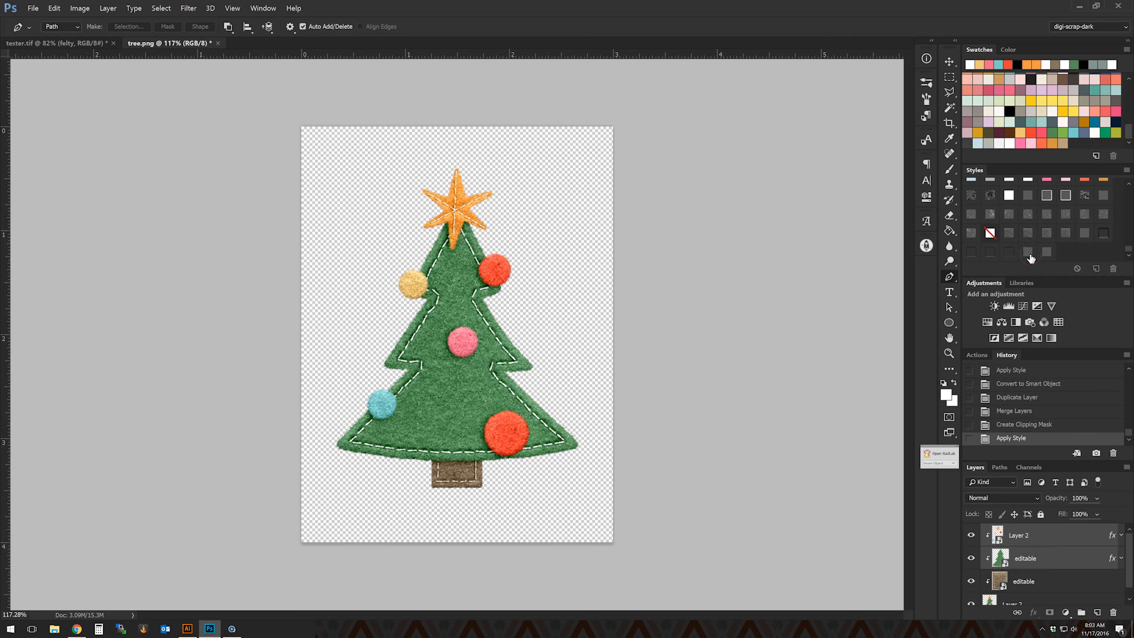